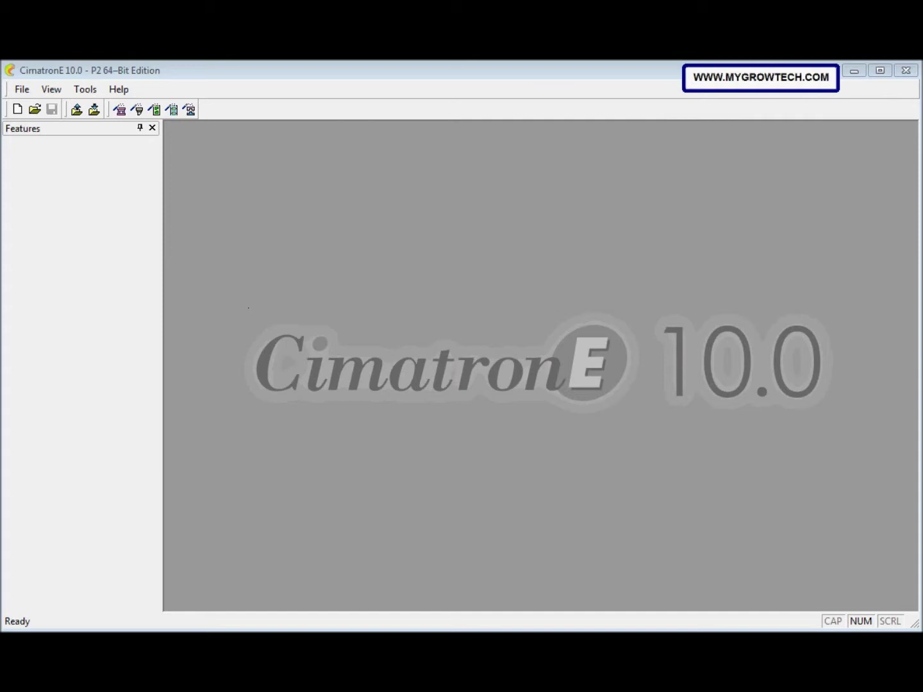
Switch to the browser's Fix Model exercise page and save Start.zip into the FixModel folder of the Working Folder
key("alt+Tab")
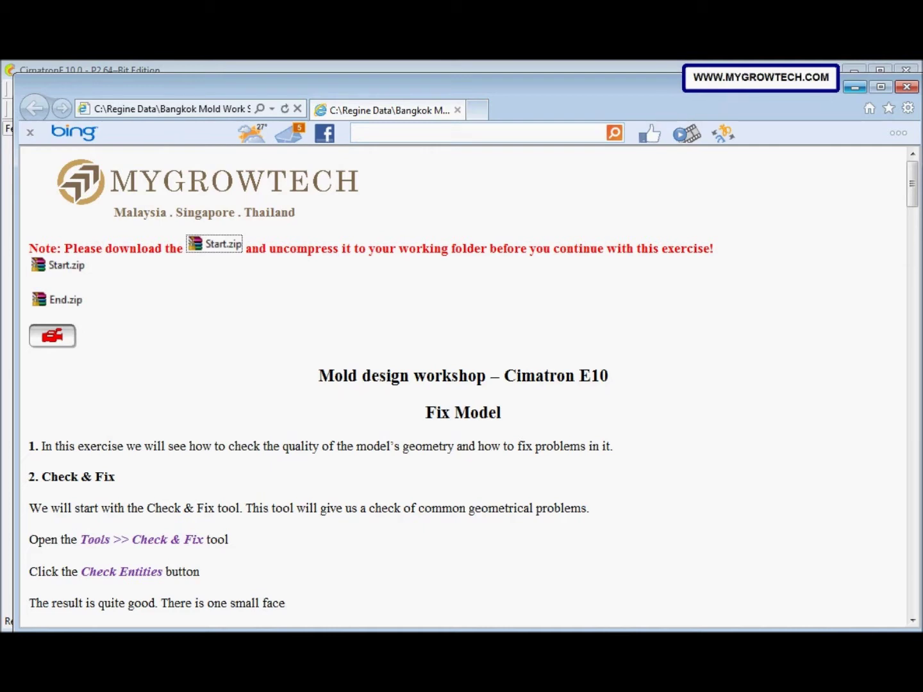
right_click(221, 251)
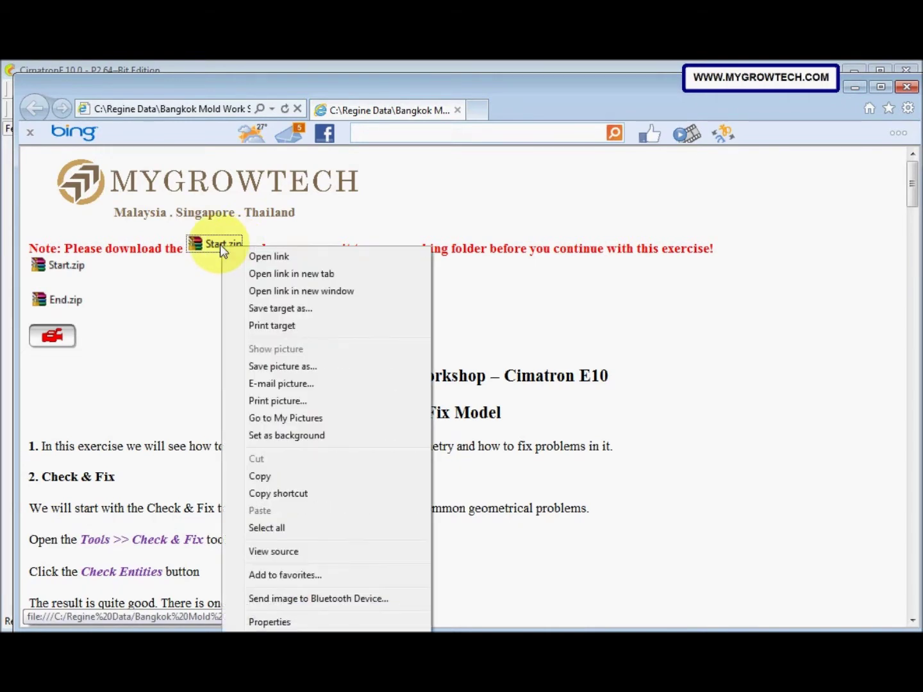
left_click(269, 308)
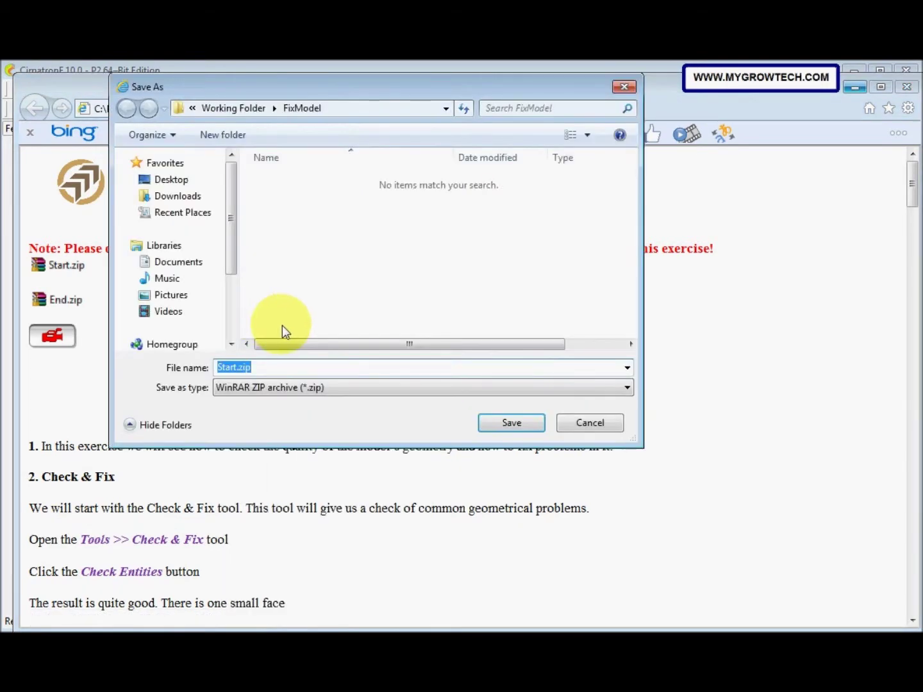
left_click(245, 110)
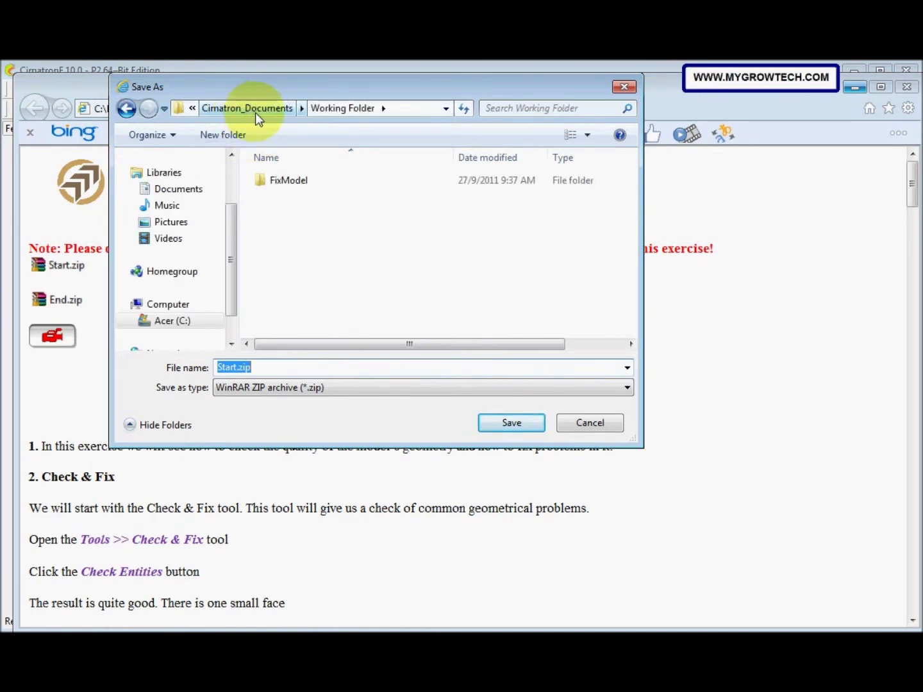
double_click(300, 183)
left_click(502, 420)
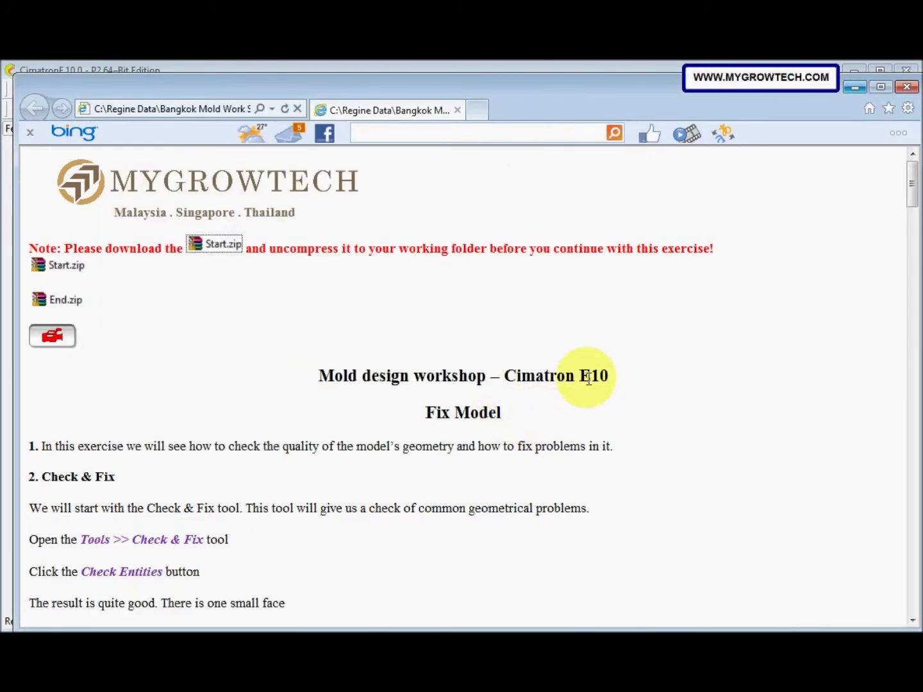
left_click(855, 89)
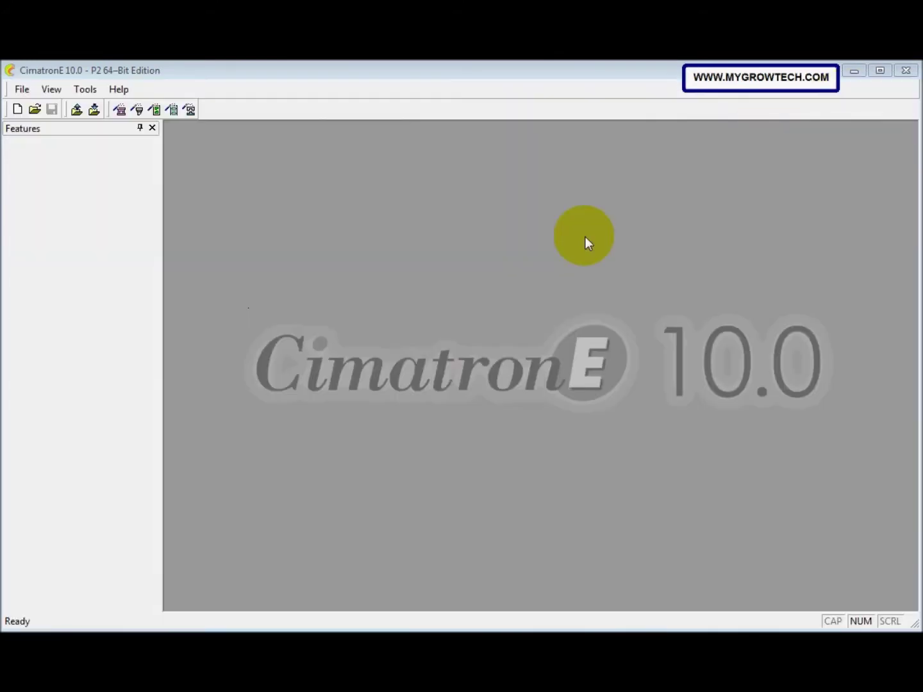
Extract ModelV1-Work.elt from the Start.zip archive into the FixModel folder in the file explorer
mouse_move(2, 629)
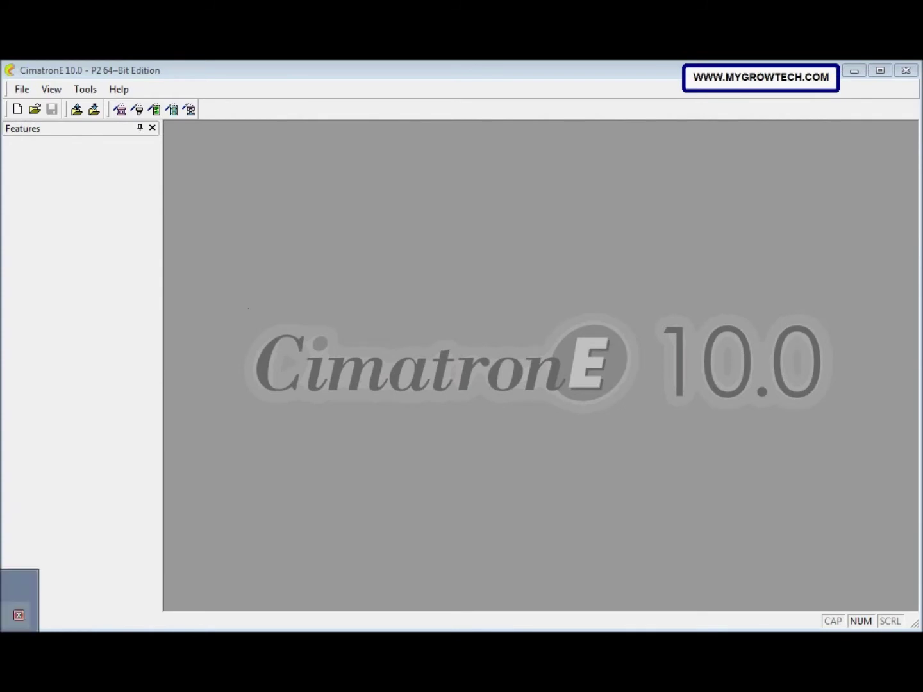
left_click(5, 599)
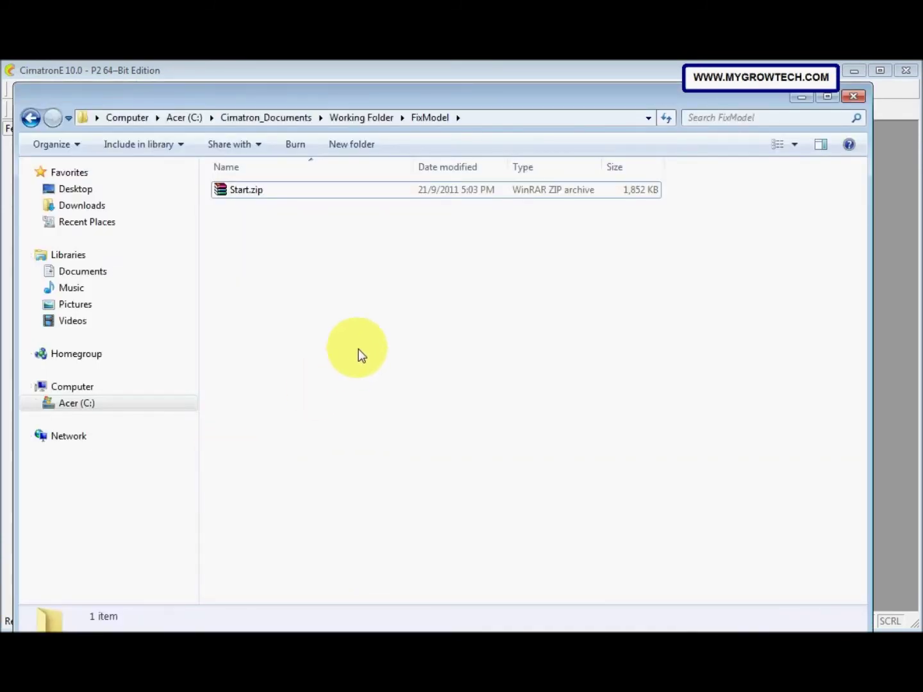
double_click(275, 199)
left_click_drag(124, 326, 528, 583)
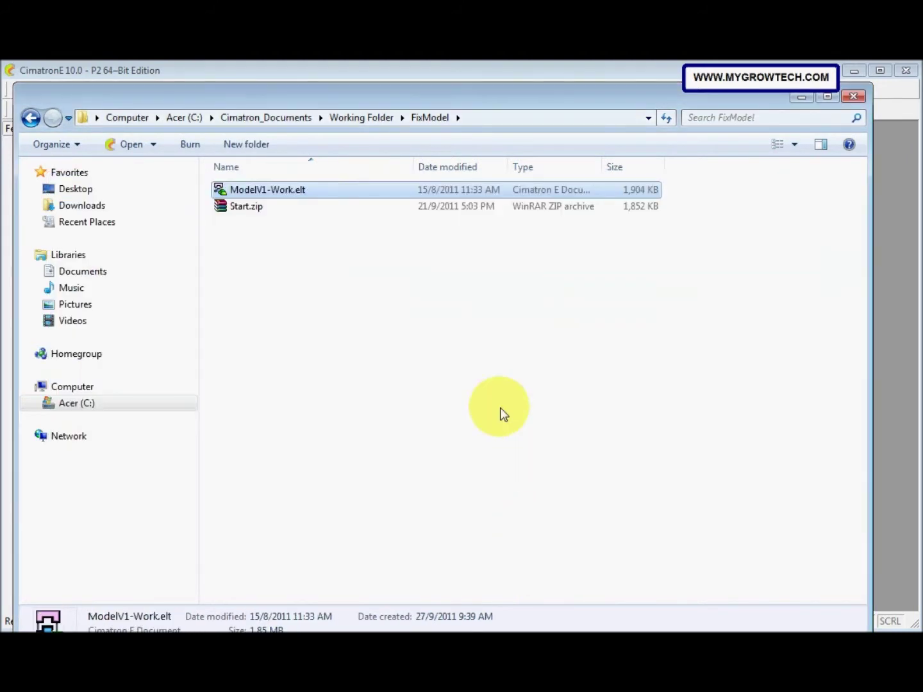
left_click(422, 359)
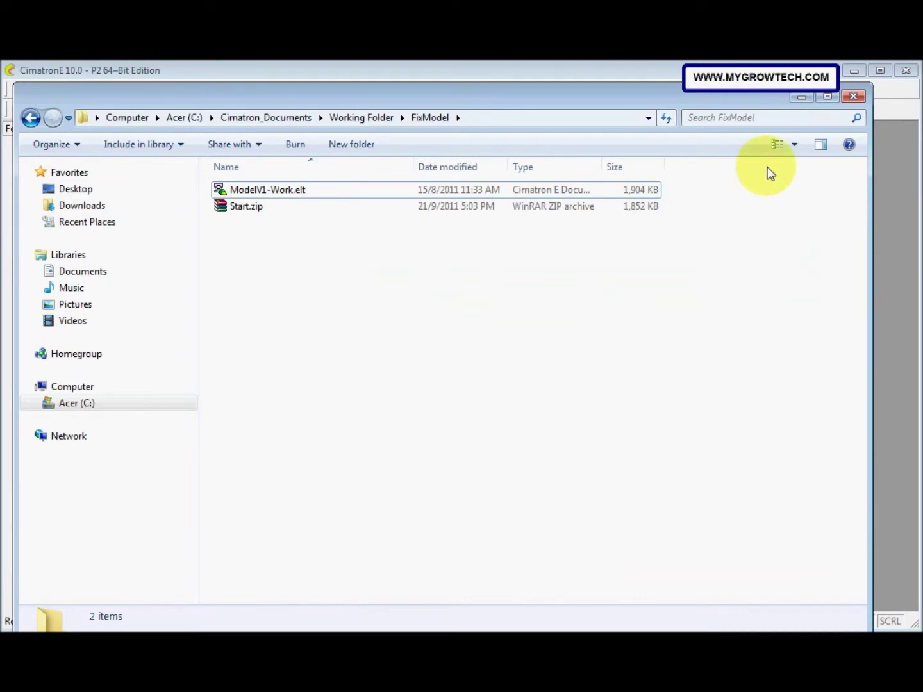
Open the extracted ModelV1-Work.elt in CimatronE and put the file explorer window away
left_click(252, 191)
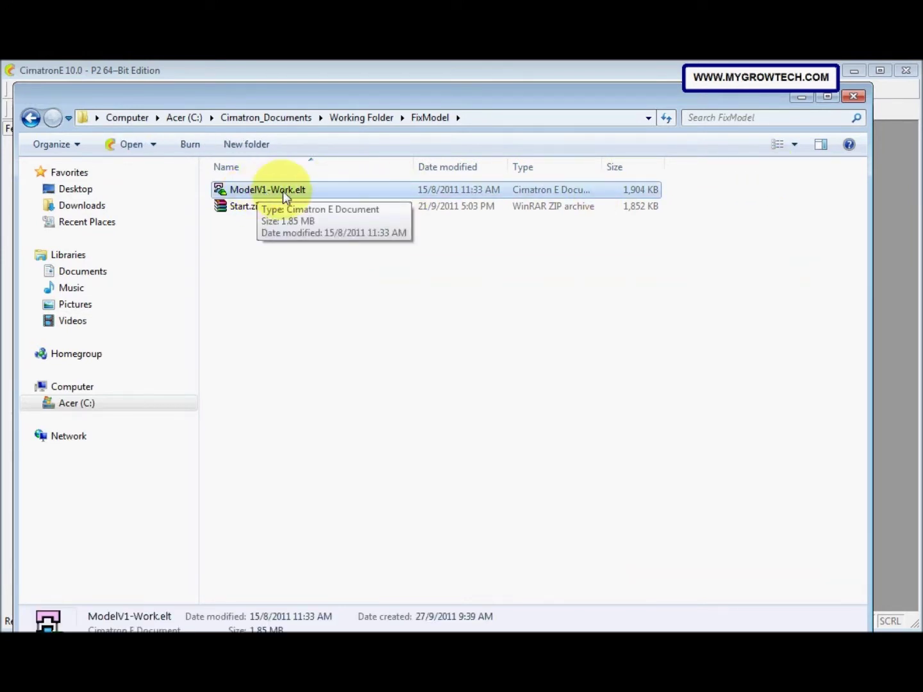
left_click_drag(282, 191, 896, 355)
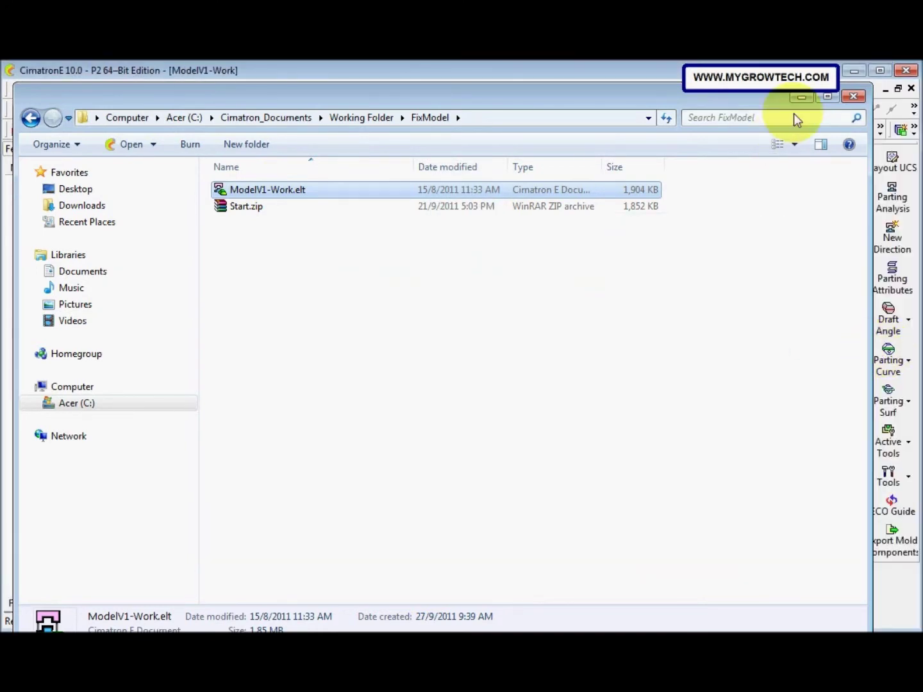
left_click(801, 97)
left_click(830, 184)
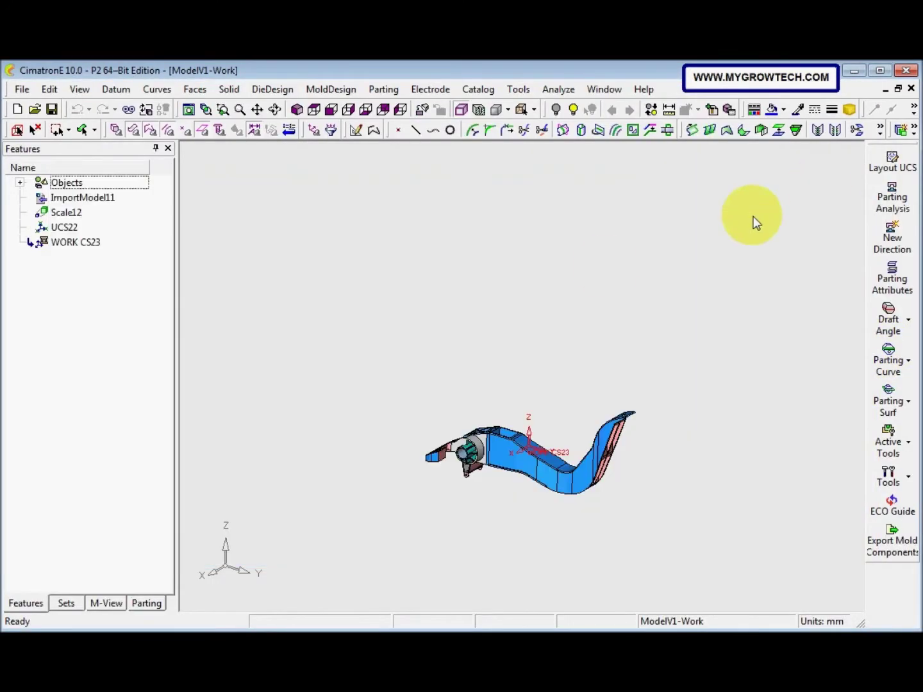
Examine the overall shape of the imported part from several angles and at closer range
left_click_drag(479, 430, 481, 442, "ctrl")
right_click_drag(481, 442, 506, 391, "ctrl")
middle_click_drag(507, 391, 512, 261, "ctrl")
left_click_drag(512, 260, 479, 360, "ctrl")
right_click_drag(478, 360, 508, 314, "ctrl")
middle_click_drag(508, 314, 508, 375, "ctrl")
right_click_drag(508, 375, 495, 331, "ctrl")
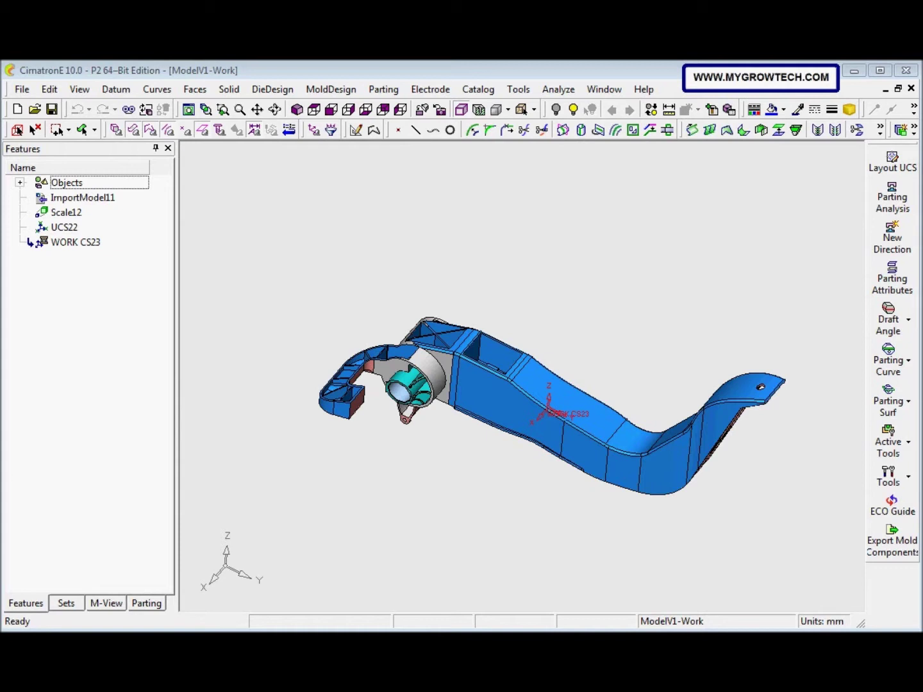
Run the Check & Fix Entities geometry check on the visible entities only
left_click(517, 93)
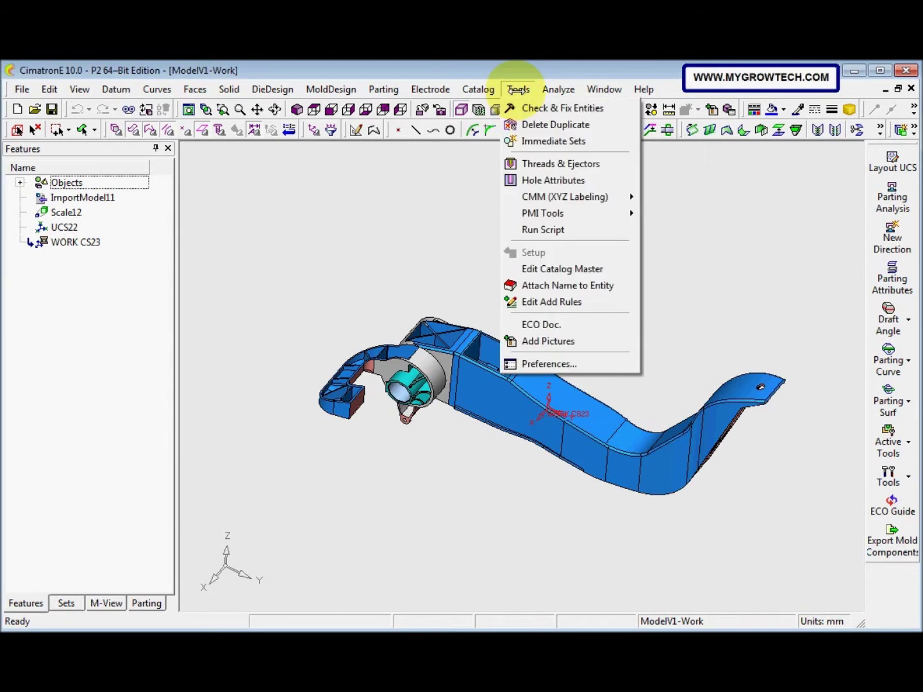
left_click(545, 111)
left_click_drag(158, 88, 419, 111)
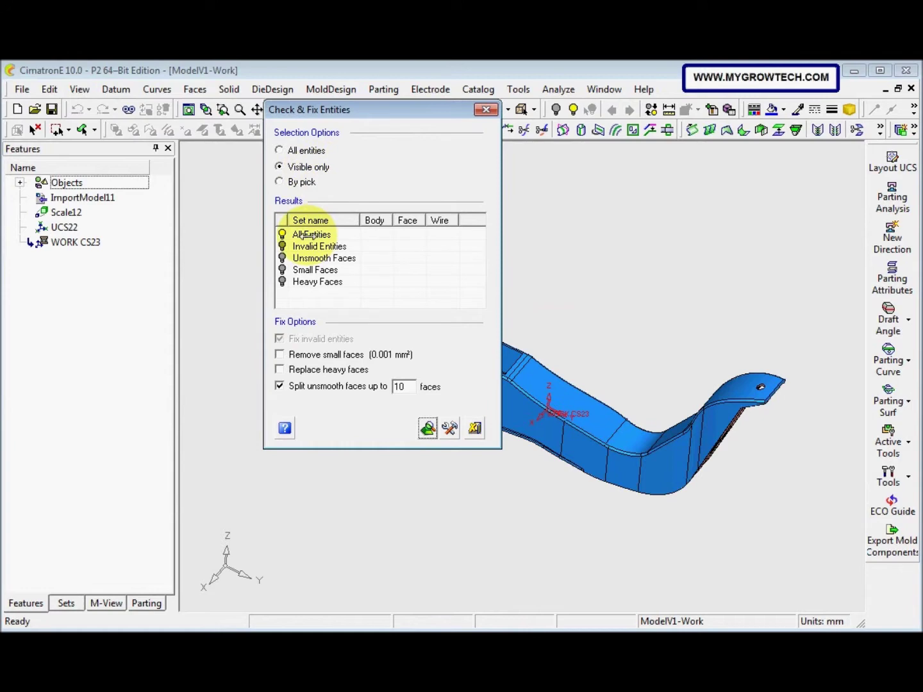
middle_click_drag(610, 377, 552, 479)
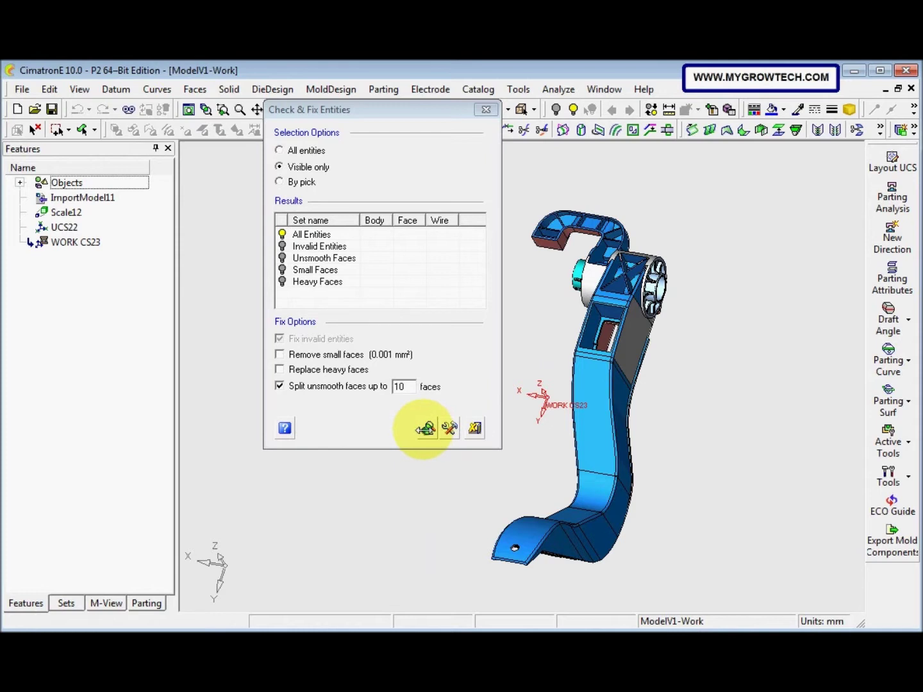
left_click(425, 428)
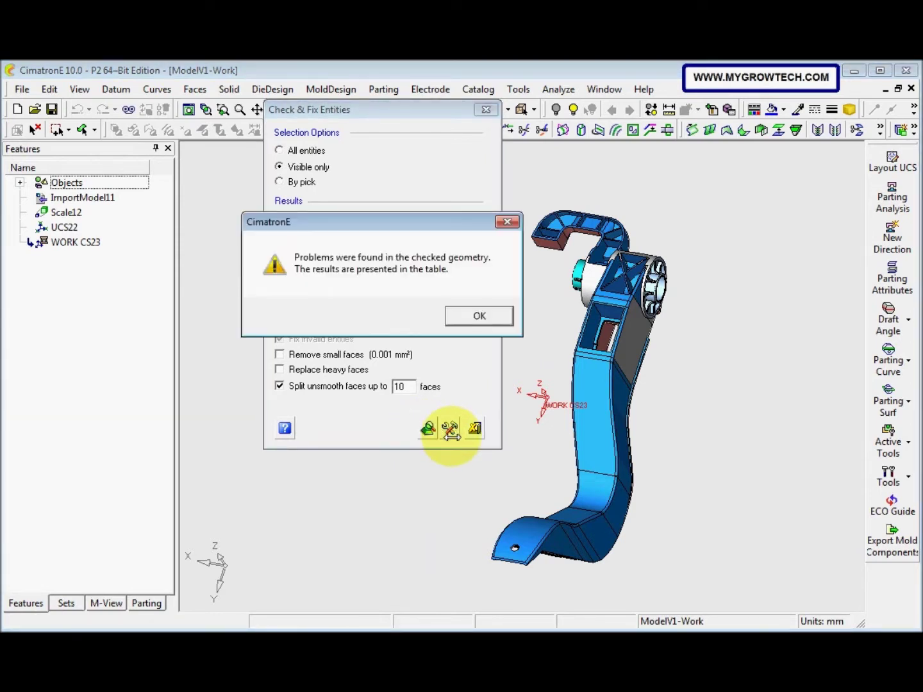
left_click(488, 315)
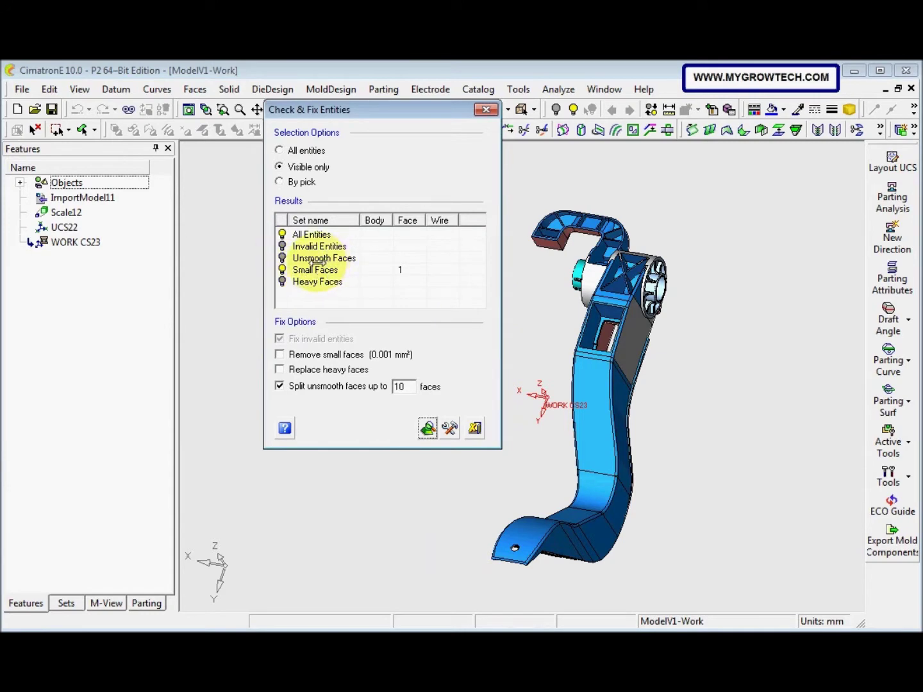
Examine the small face highlighted by the check along the part's rounded edge
mouse_move(584, 398)
middle_mouse_down()
mouse_move(590, 411)
mouse_move(587, 397)
middle_mouse_up()
scroll(648, 288, "up", 5)
middle_click_drag(620, 306, 629, 268)
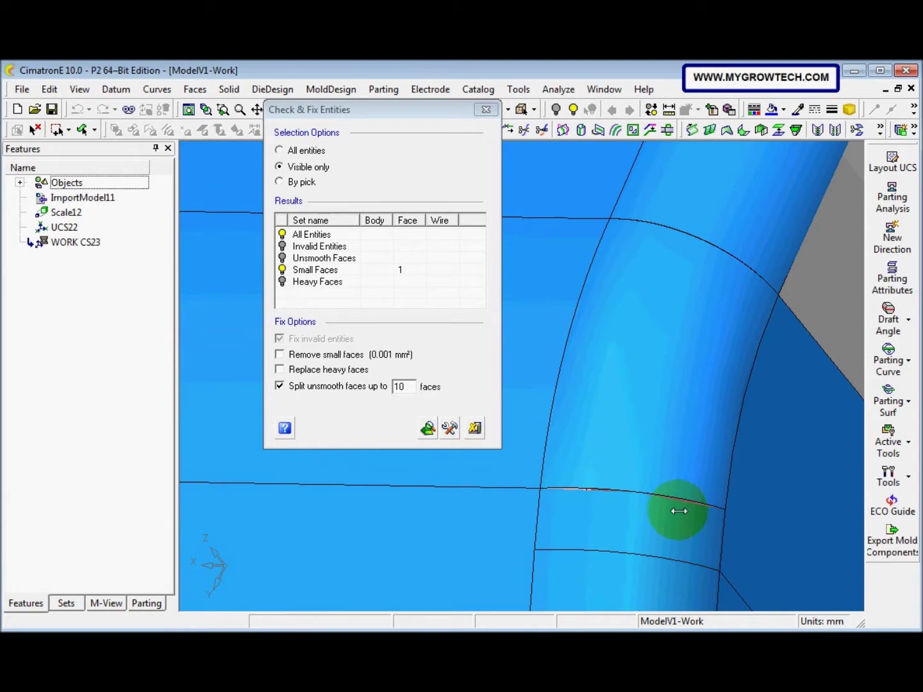
middle_click_drag(724, 258, 702, 301, "ctrl")
right_click_drag(702, 301, 645, 431, "ctrl")
middle_click_drag(644, 430, 621, 401)
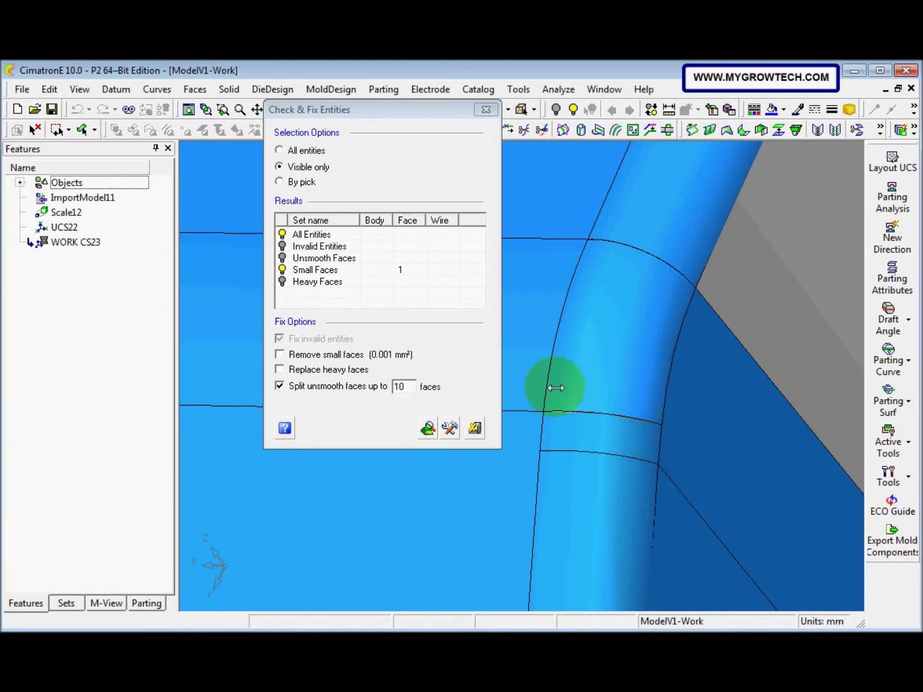
Refine the display quality by setting the triangulation tolerance to 0.039069
left_click(79, 90)
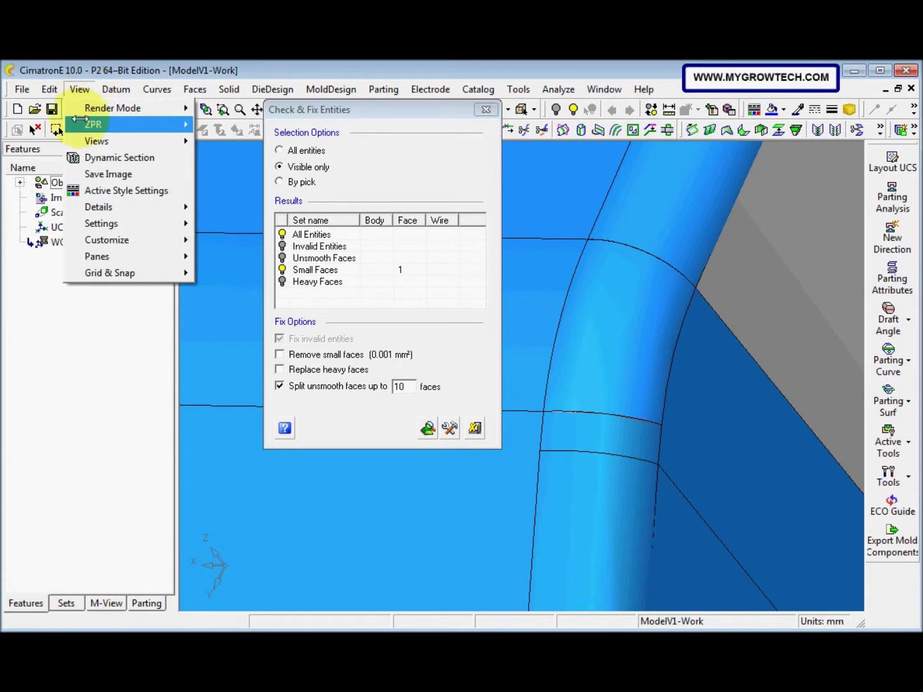
mouse_move(103, 223)
left_click(212, 242)
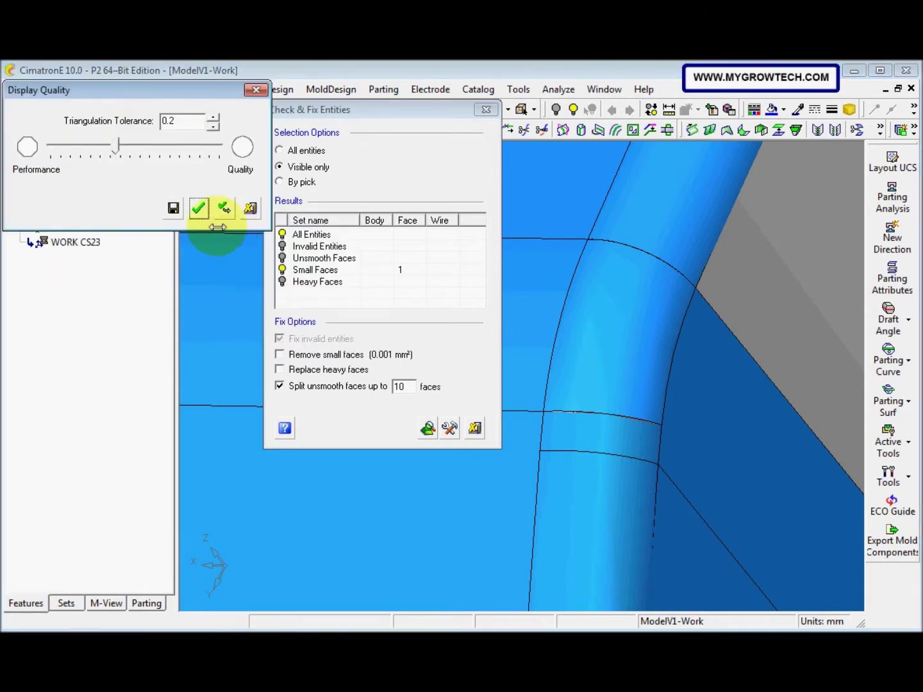
left_click_drag(127, 145, 160, 147)
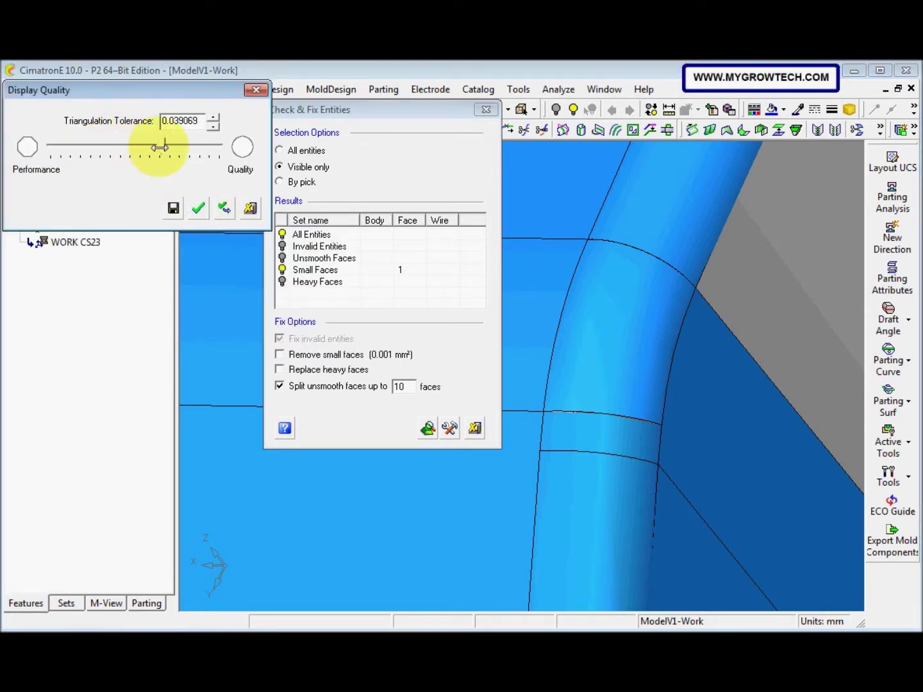
left_click(198, 207)
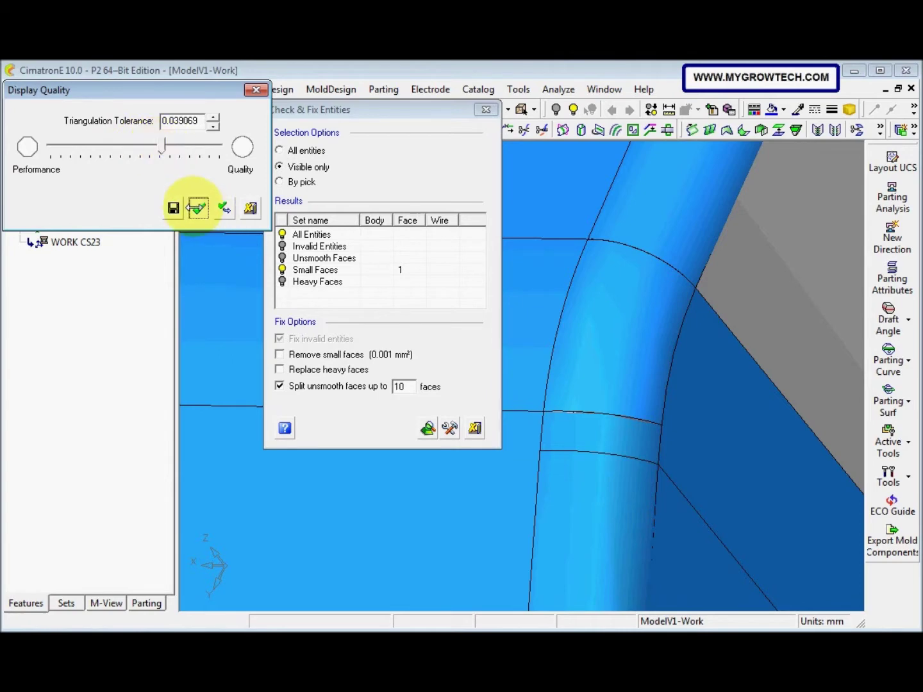
Enable removal of small faces (0.001 mm²), fix the problematic entities and close Check & Fix Entities
middle_click_drag(540, 398, 660, 338)
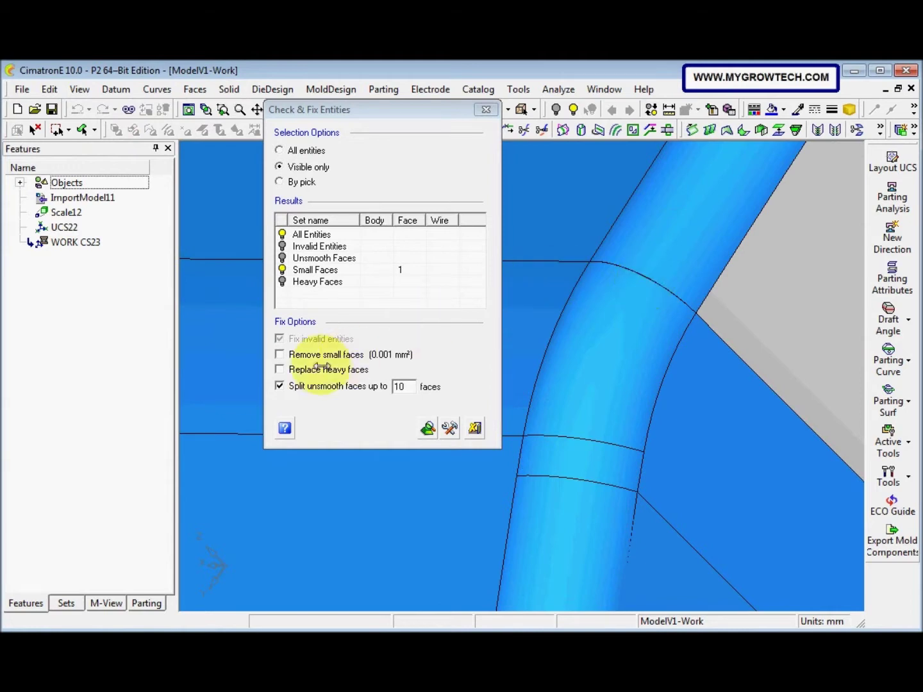
left_click(280, 355)
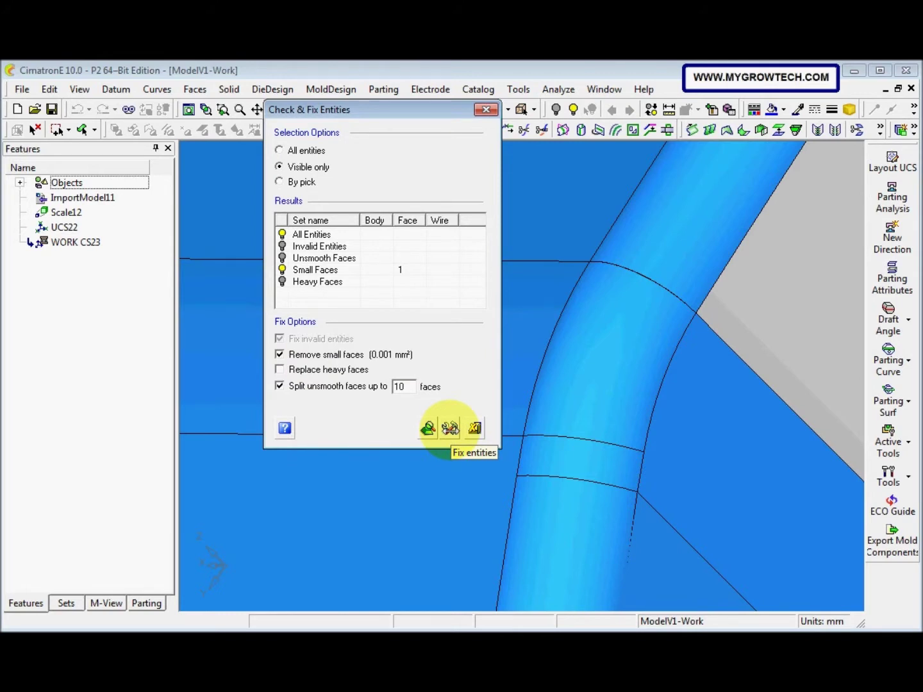
left_click(450, 428)
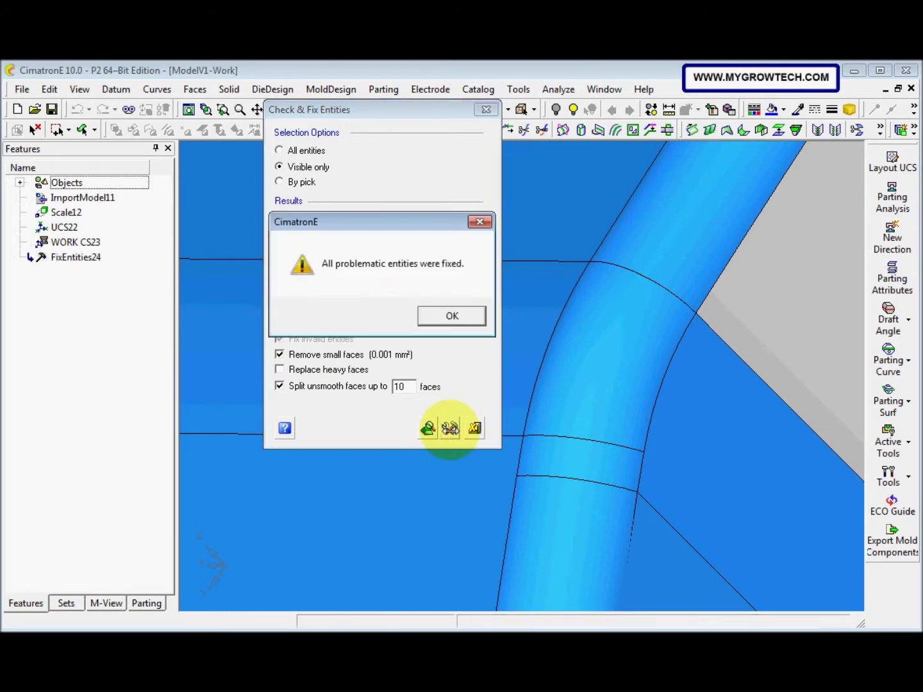
left_click(456, 316)
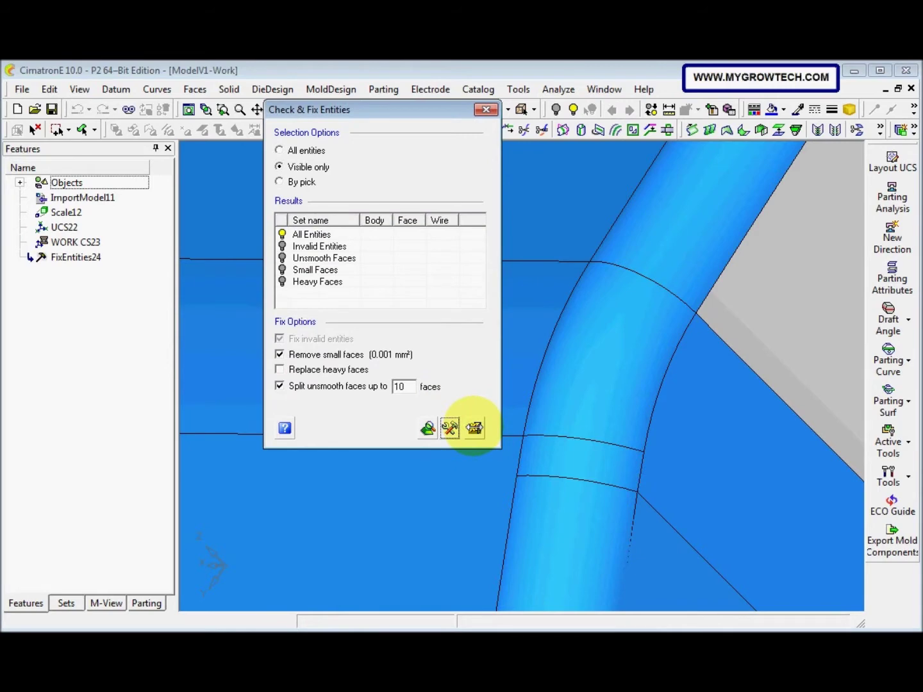
left_click(474, 426)
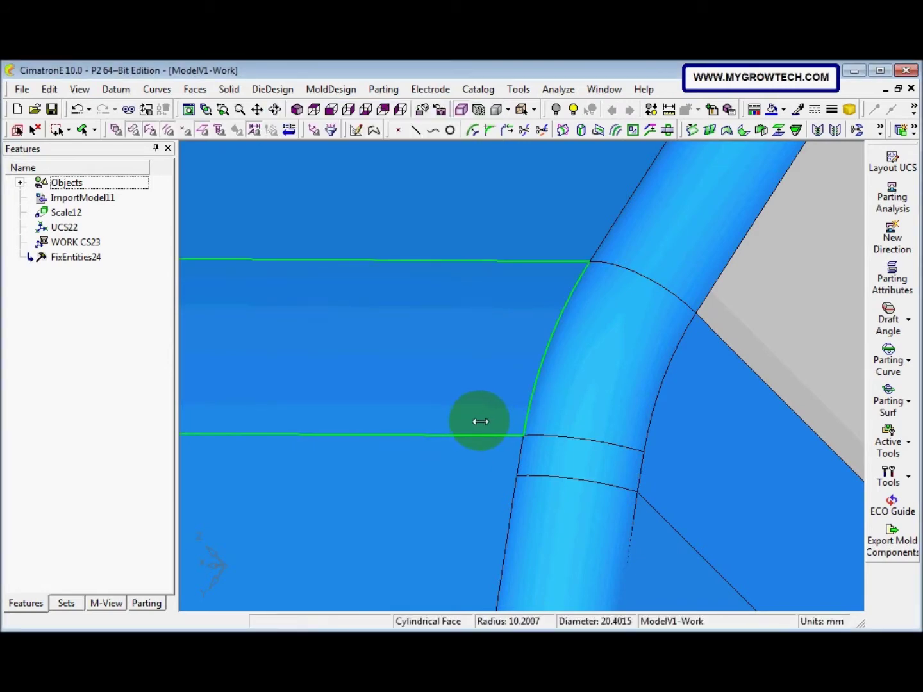
Examine the repaired area of the rounded edge up close, including where the small face was removed
scroll(598, 297, "up", 5)
middle_click_drag(588, 338, 492, 406, "ctrl")
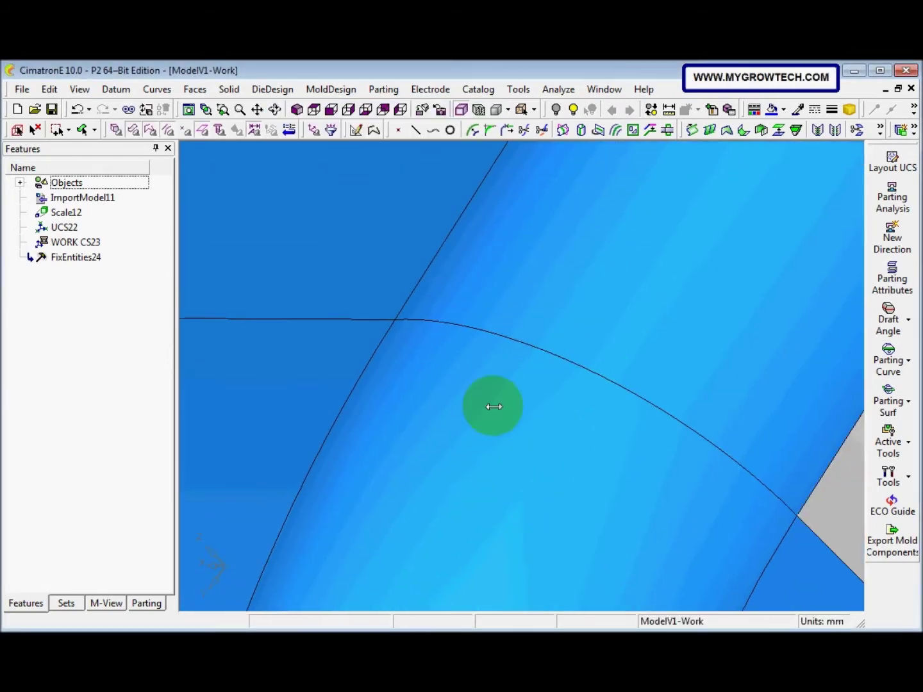
right_click_drag(493, 407, 534, 311, "ctrl")
right_click_drag(505, 384, 528, 349, "ctrl")
middle_click_drag(526, 357, 523, 378, "ctrl")
right_click_drag(519, 386, 533, 363, "ctrl")
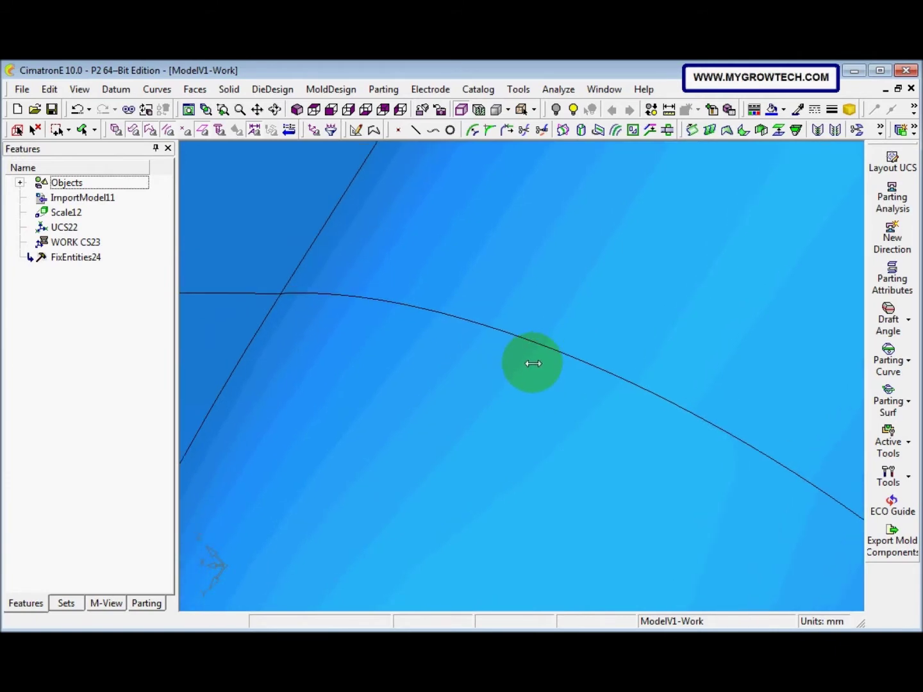
left_click_drag(529, 355, 530, 350, "ctrl")
right_click_drag(536, 333, 510, 355, "ctrl")
middle_click_drag(510, 355, 545, 415)
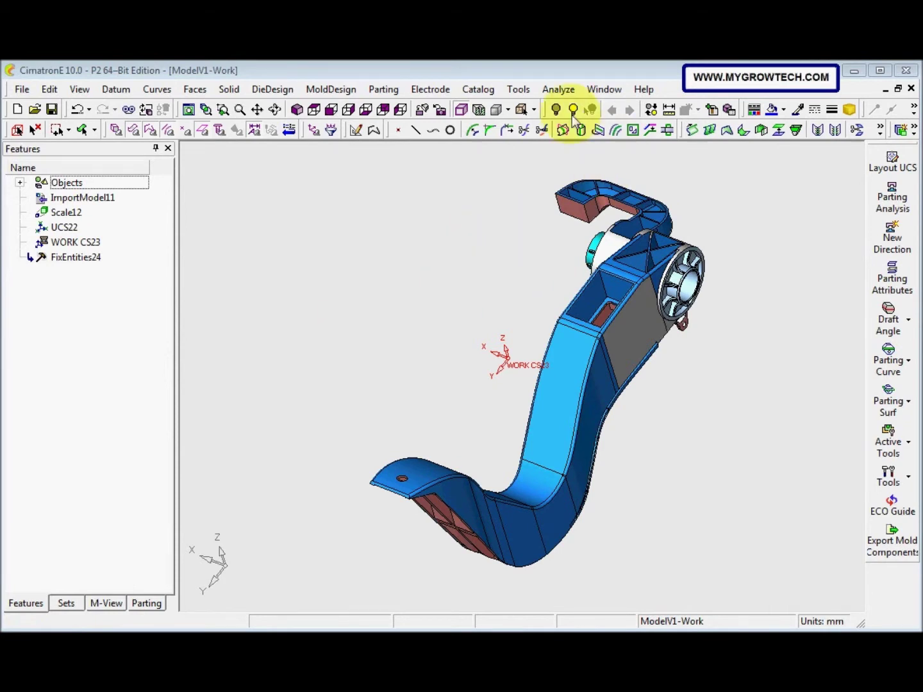
Display the entity information for the whole part, restricting the selection filter to objects instead of faces and edges
left_click(559, 90)
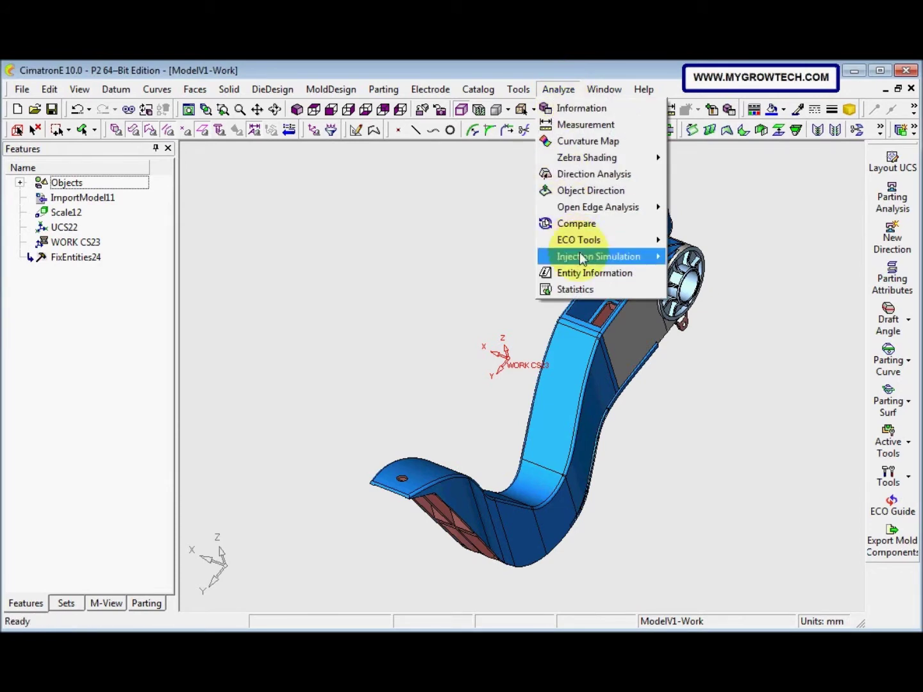
left_click(564, 272)
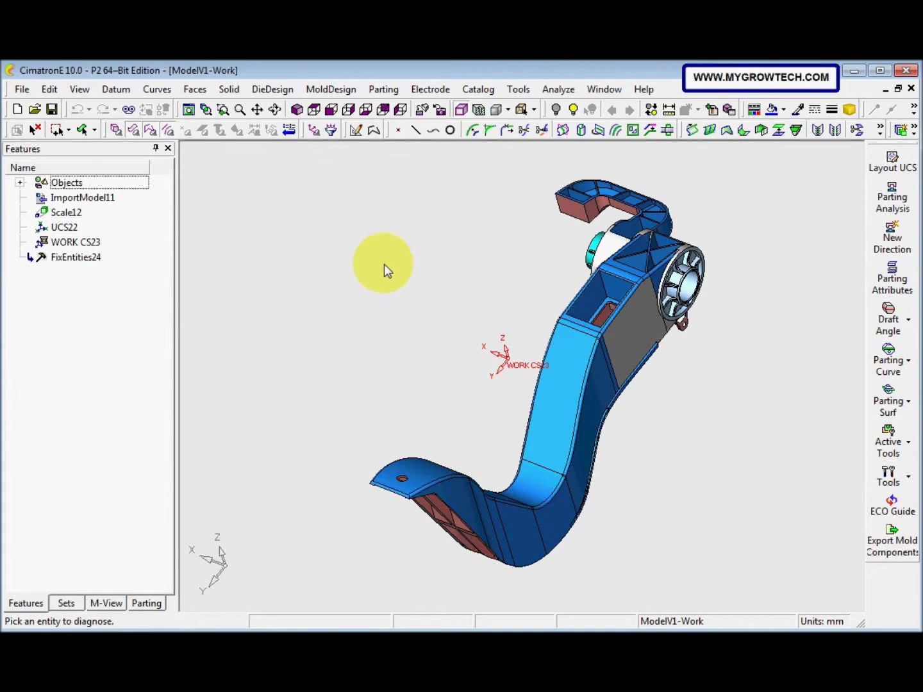
left_click(332, 131)
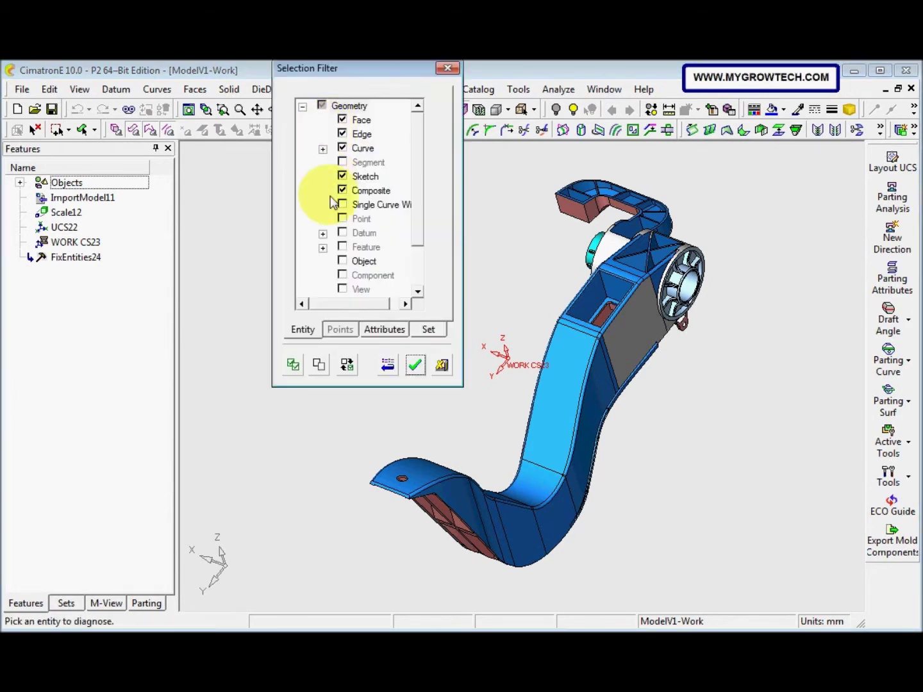
left_click(343, 262)
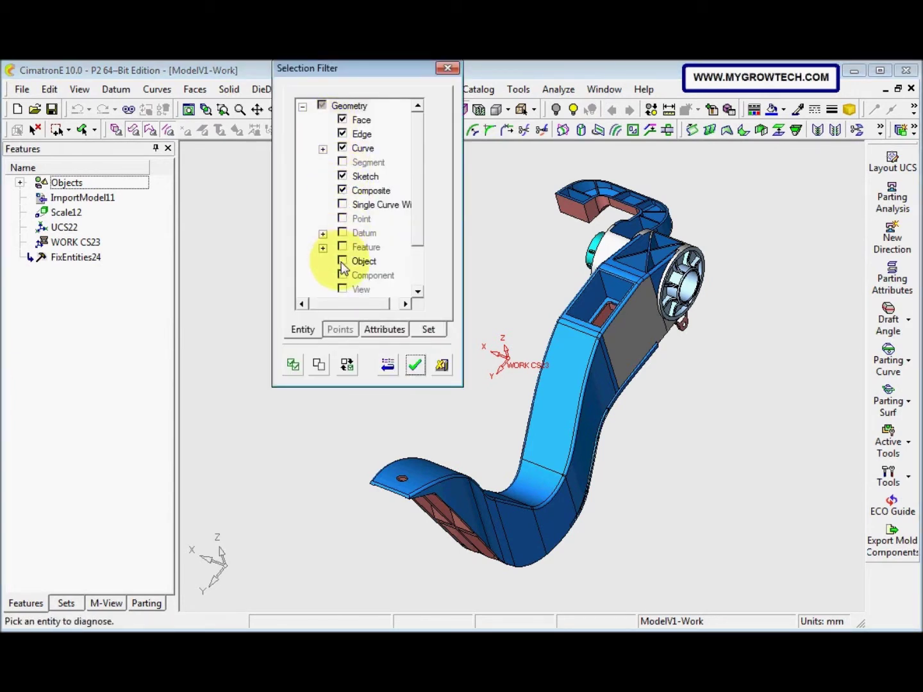
left_click(416, 365)
left_click(532, 418)
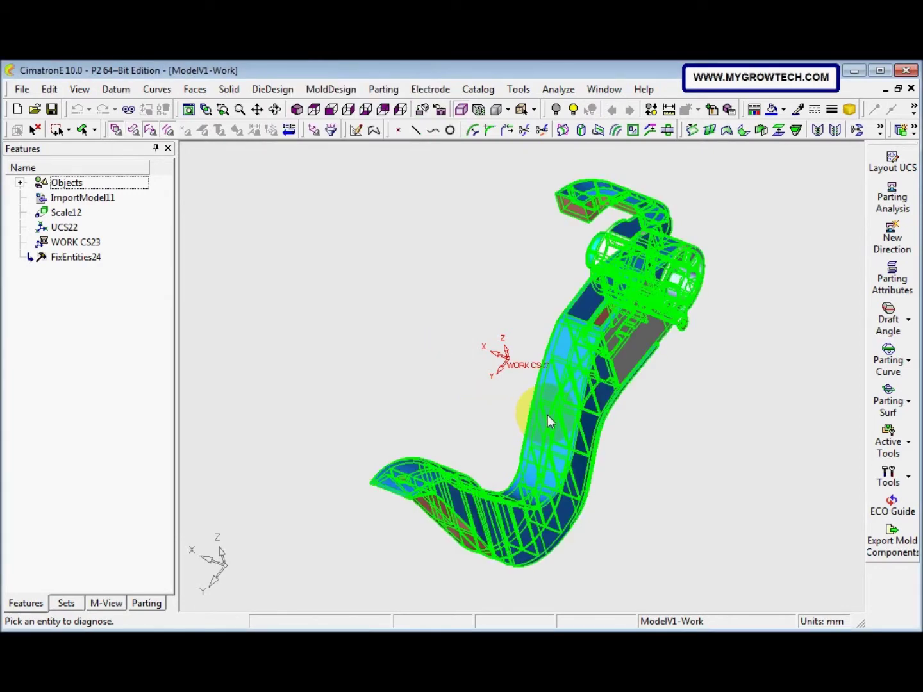
left_click(547, 415)
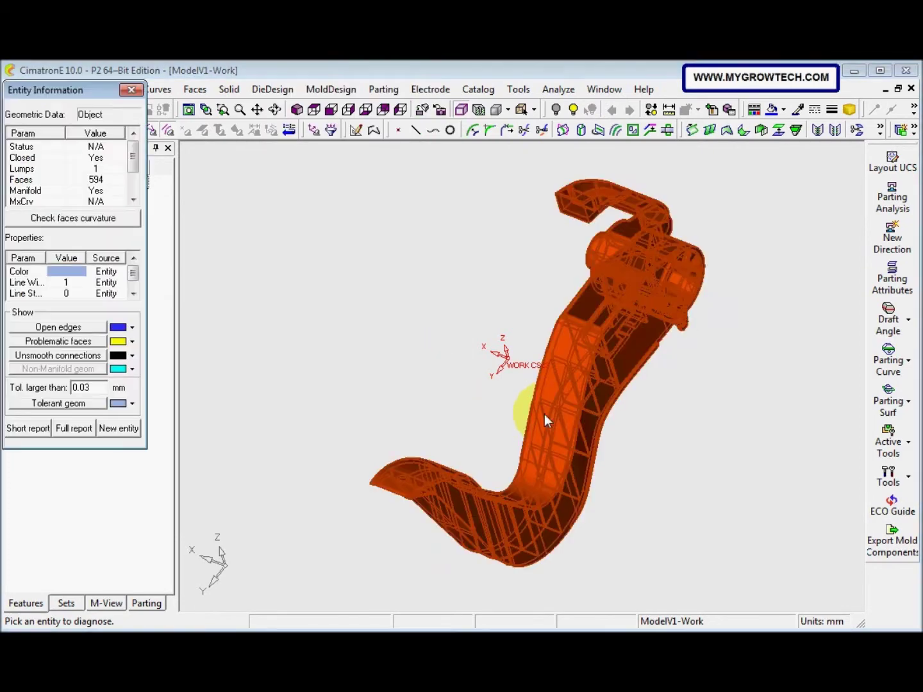
left_click_drag(78, 94, 285, 120)
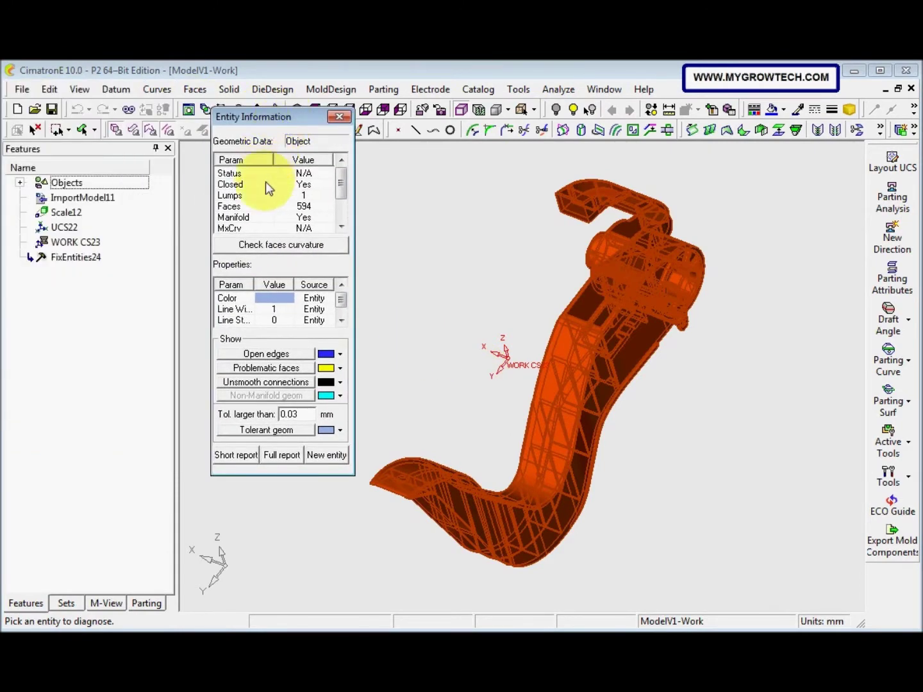
Highlight the part's tolerant geometry larger than 0.03 mm, examine its locations on the model and close Entity Information
left_click(299, 430)
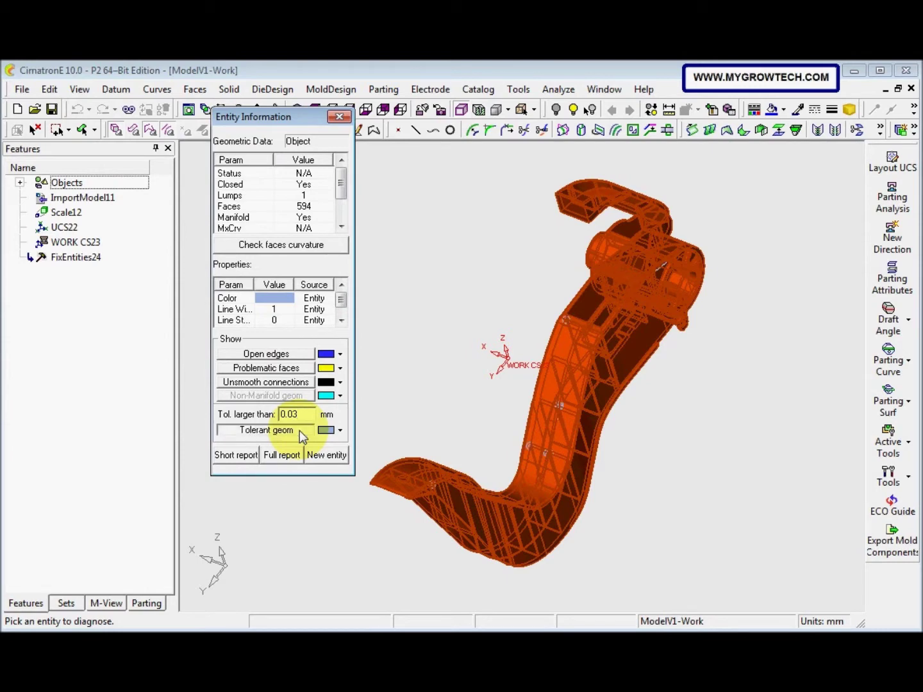
middle_click_drag(564, 417, 496, 482)
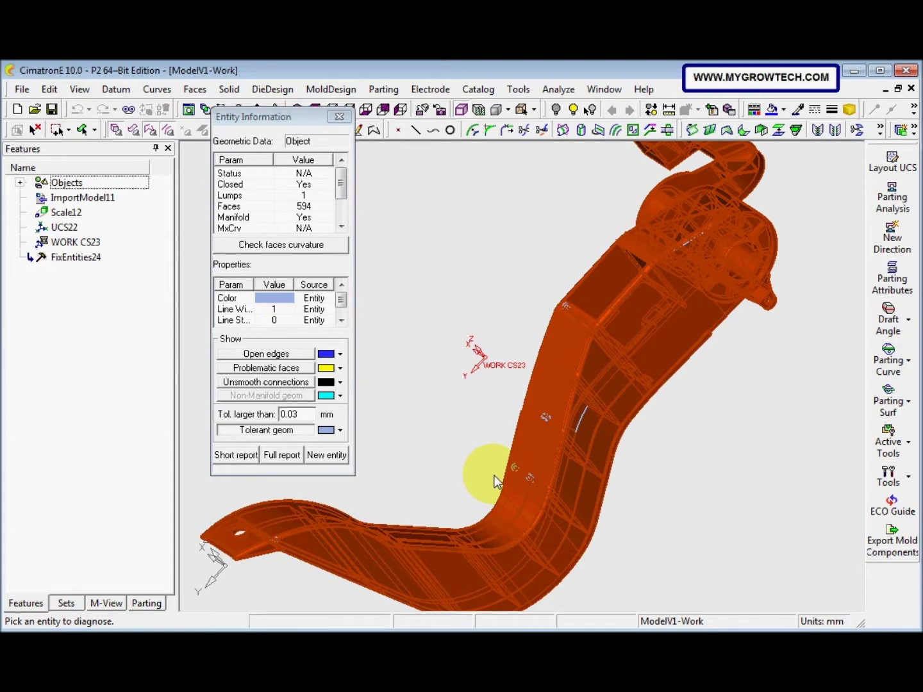
middle_click_drag(495, 481, 503, 398)
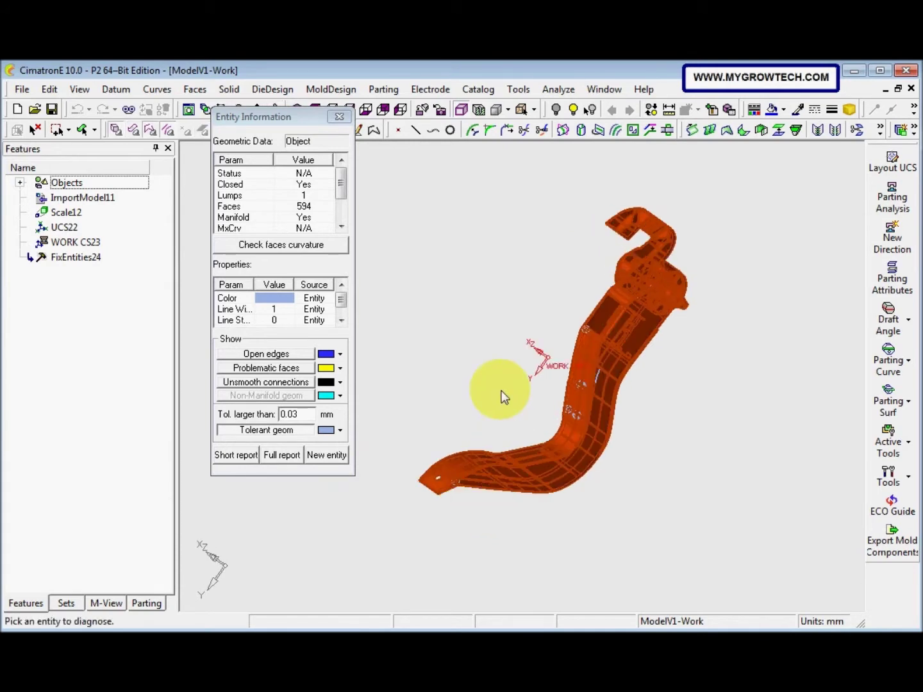
middle_click(496, 389)
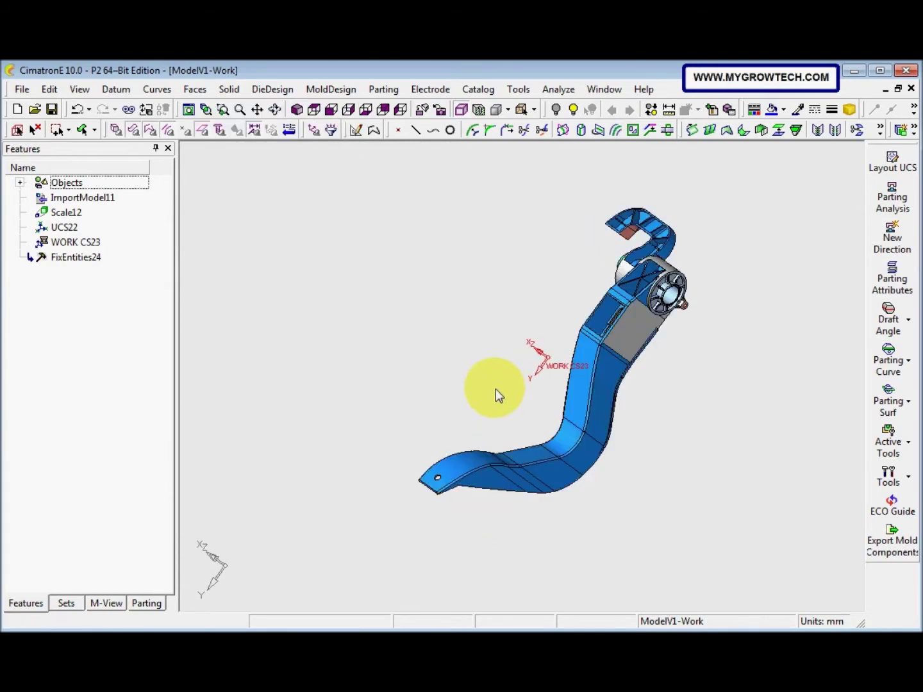
Unstitch all faces of the part as single faces, with the With Heal option
middle_click_drag(506, 414, 526, 435)
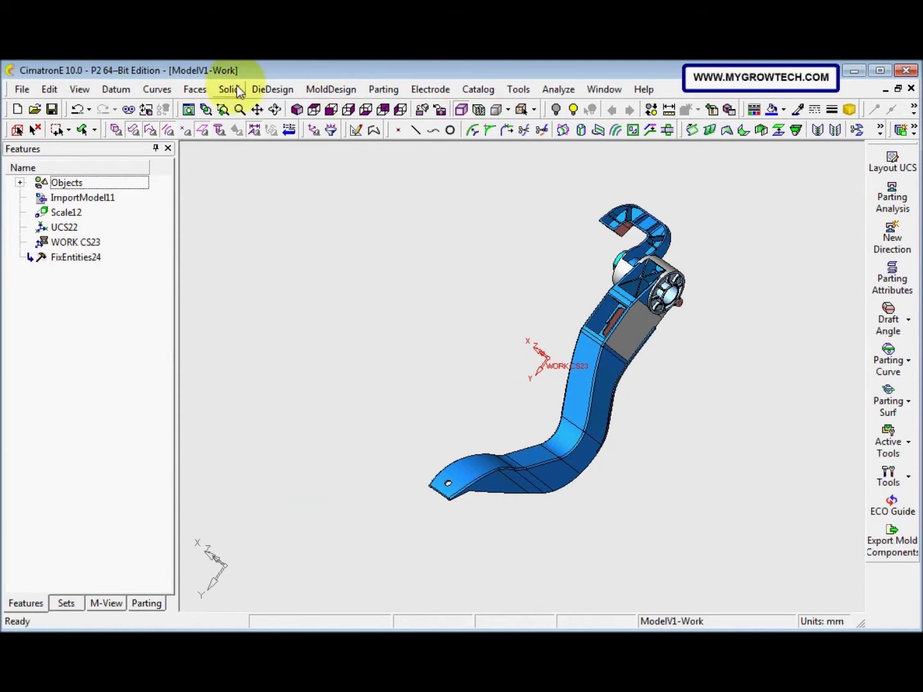
left_click(195, 90)
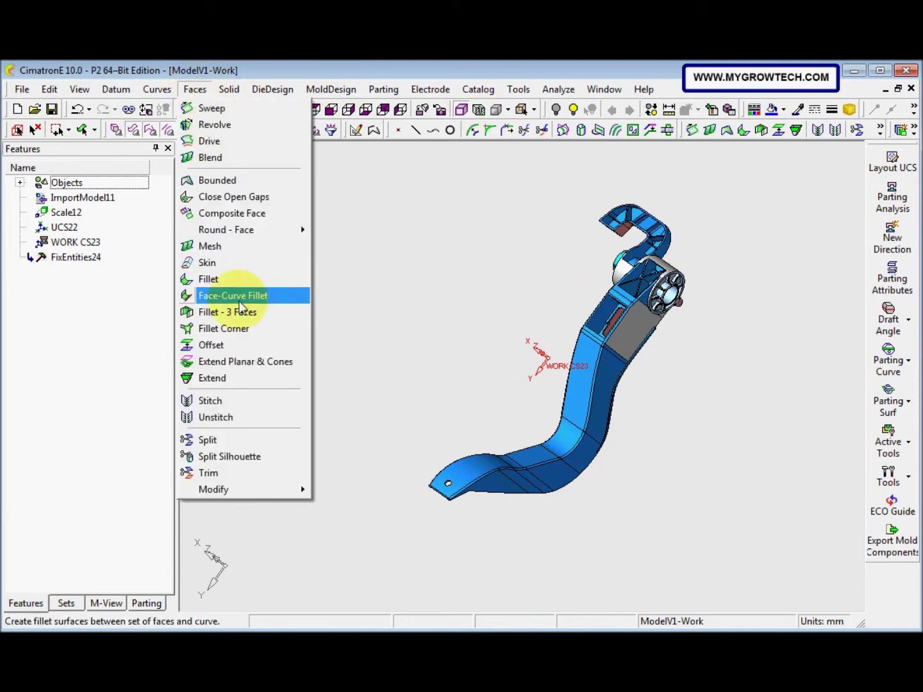
left_click(243, 417)
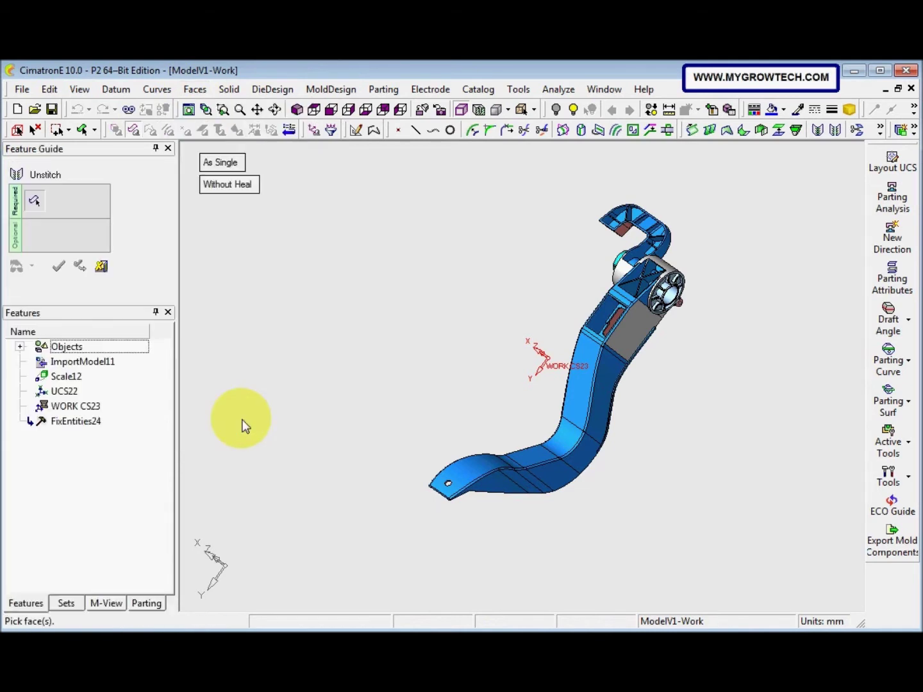
left_click(231, 185)
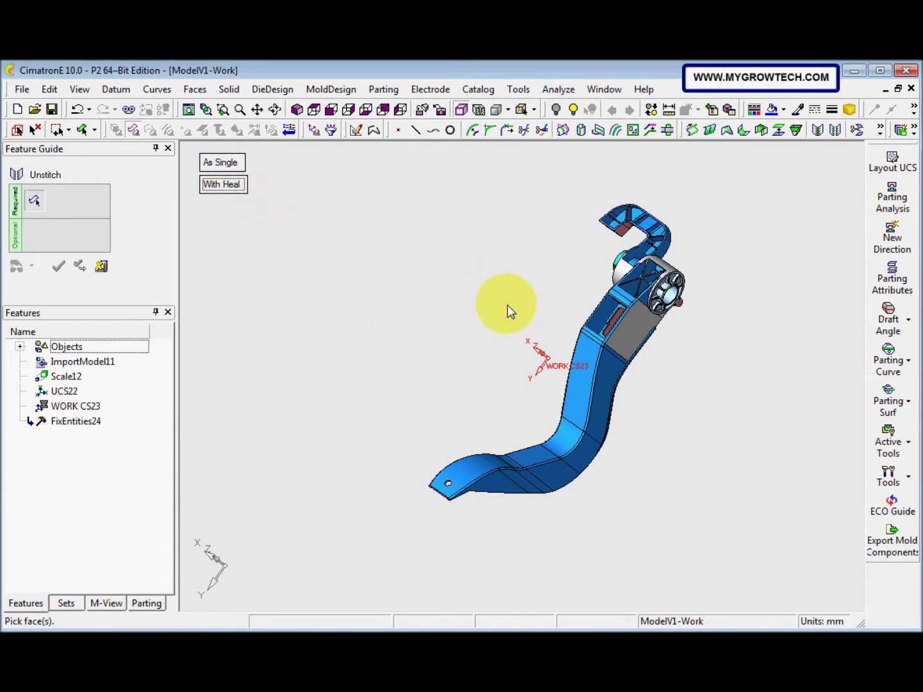
left_click_drag(397, 172, 764, 544)
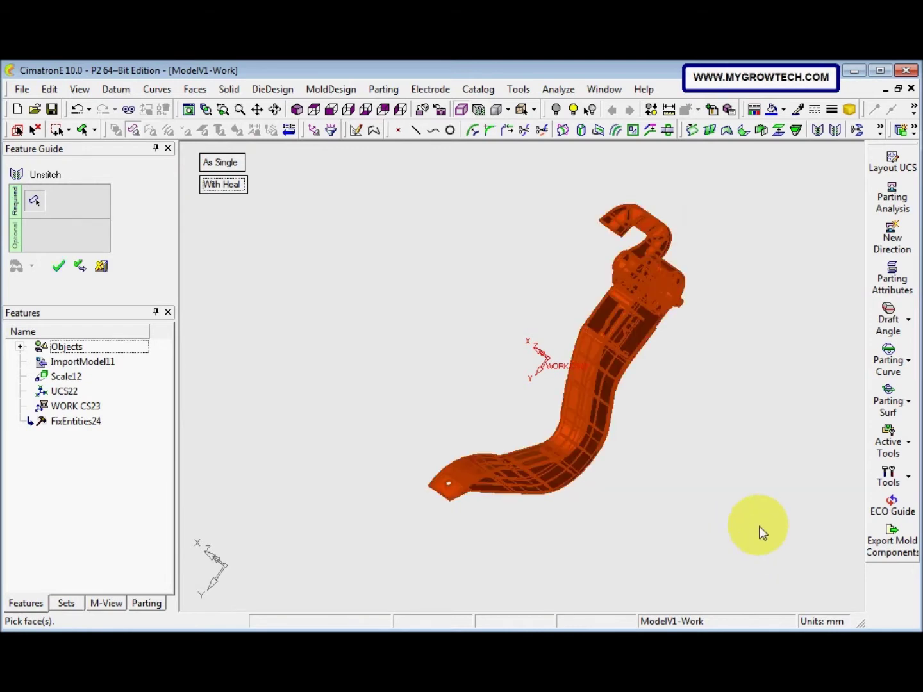
right_click(682, 450)
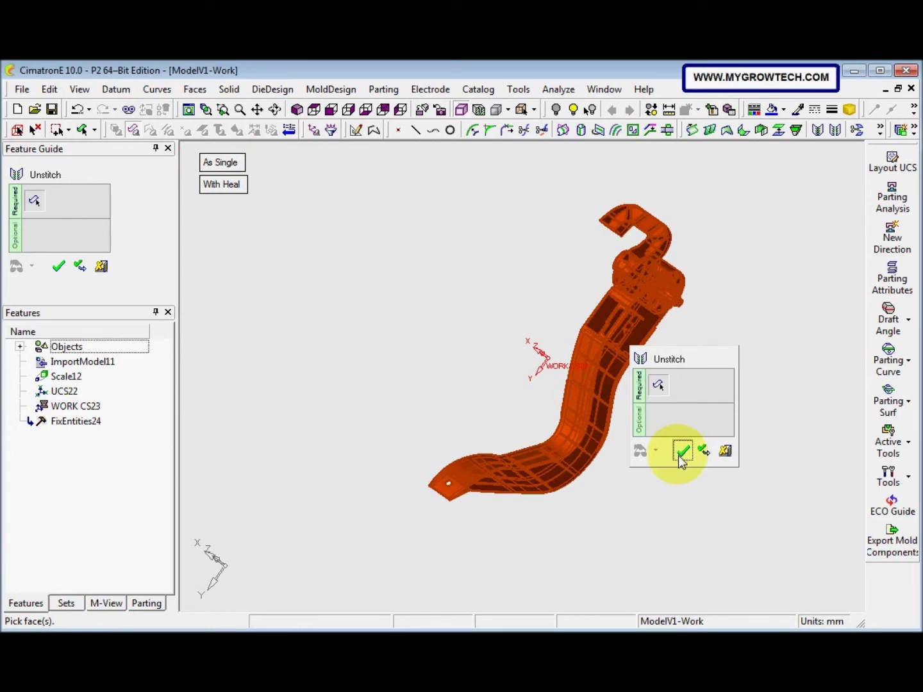
middle_click(684, 513)
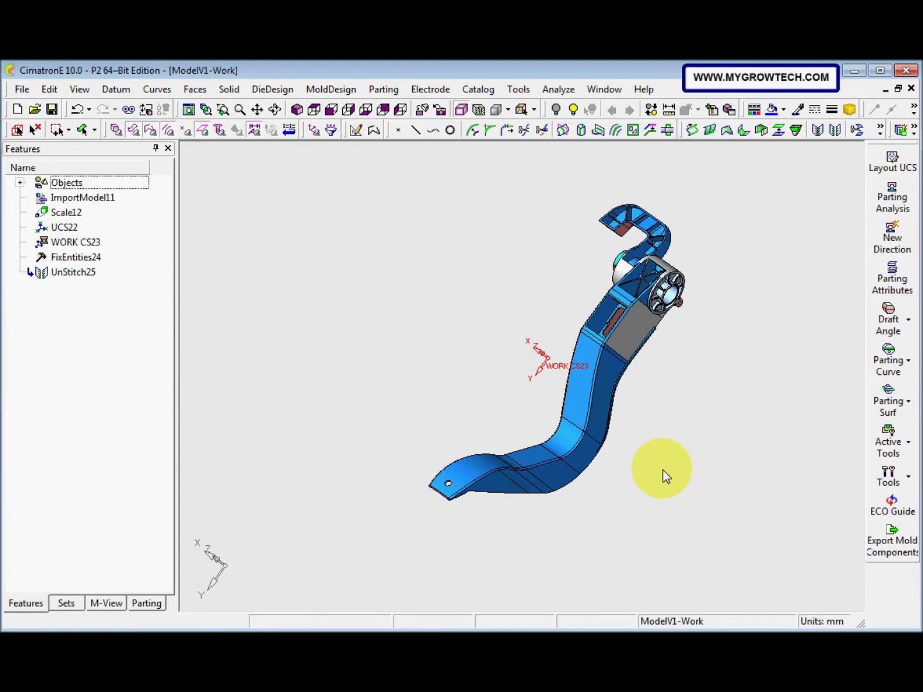
Stitch all the part's faces back together with Stitch only and a maximum gap of 0.03
left_click(194, 90)
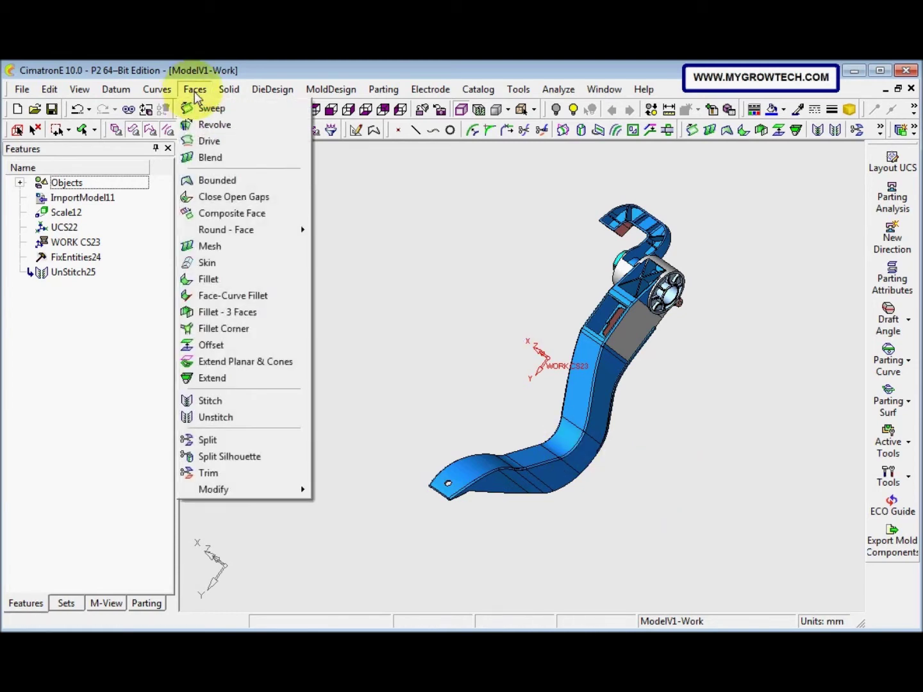
left_click(230, 401)
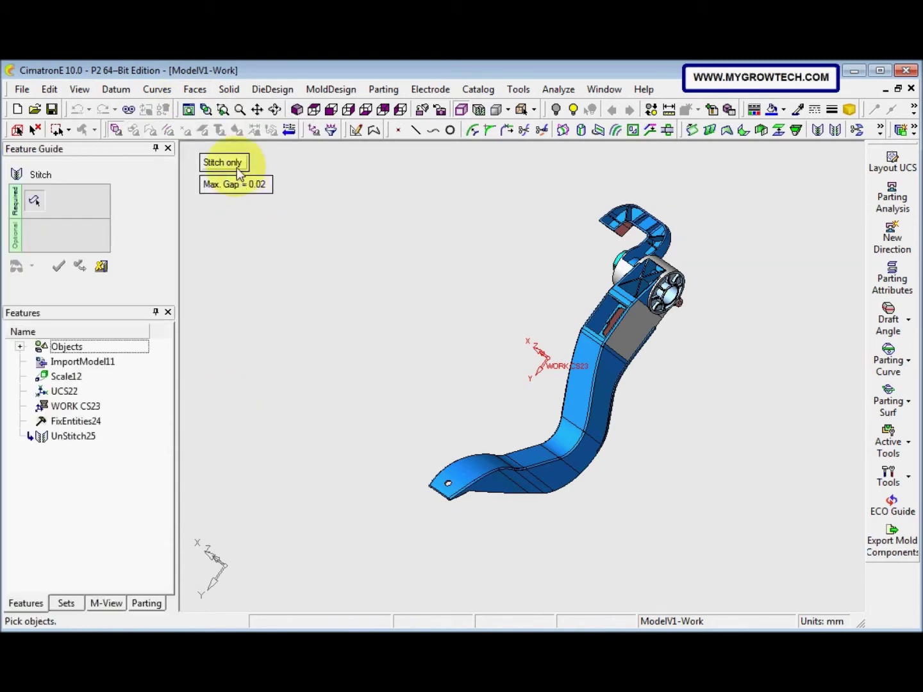
left_click(251, 192)
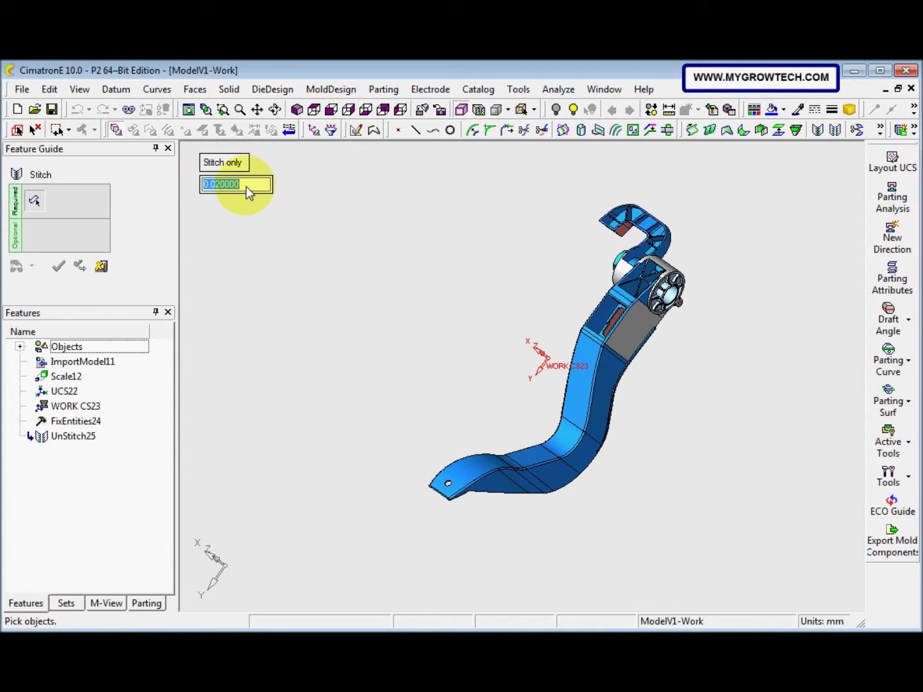
type(".03")
key("Return")
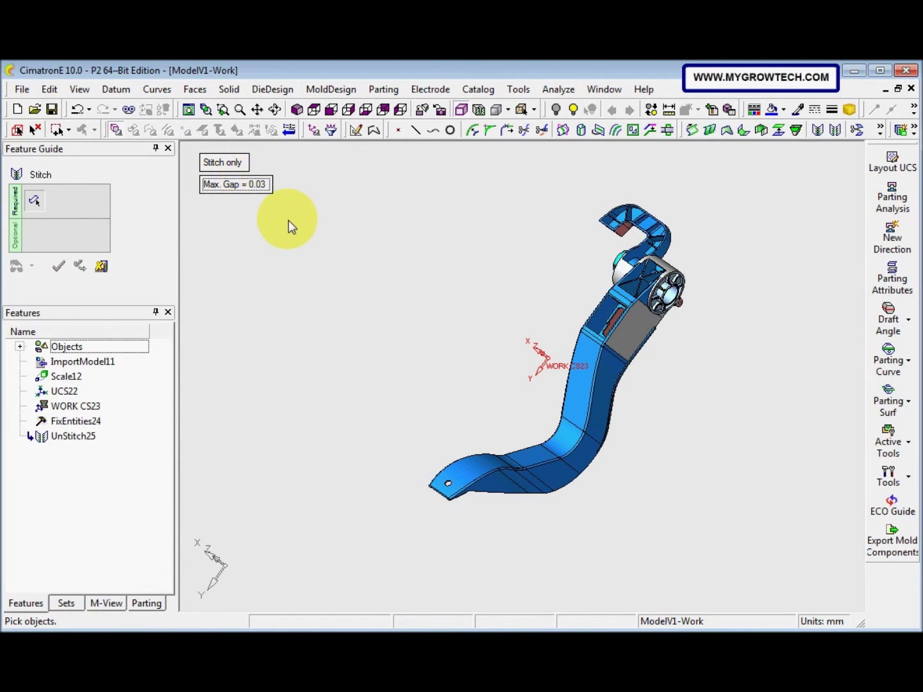
left_click_drag(392, 168, 748, 552)
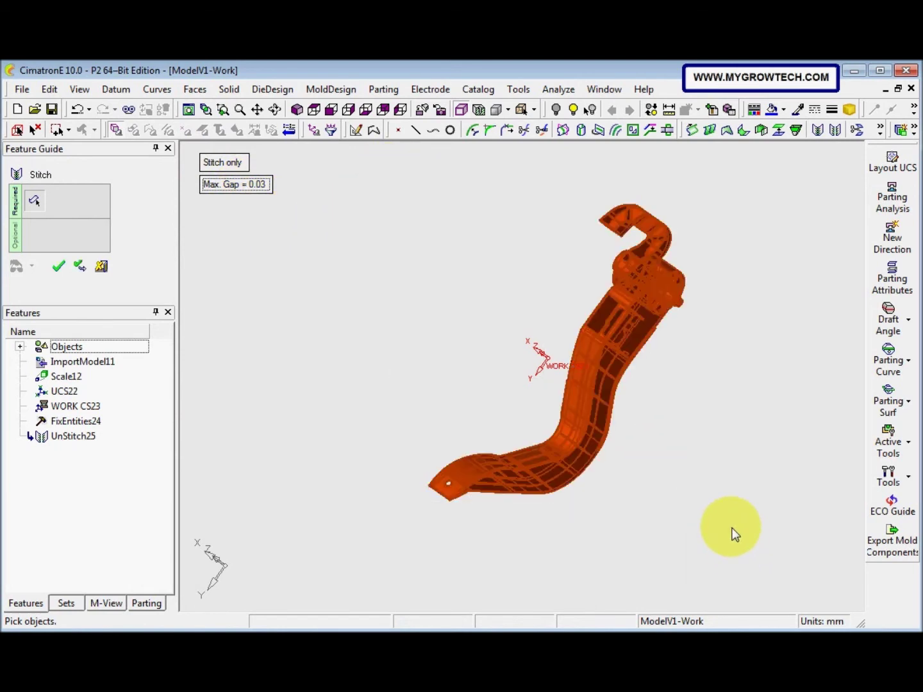
middle_click(695, 477)
left_click(694, 477)
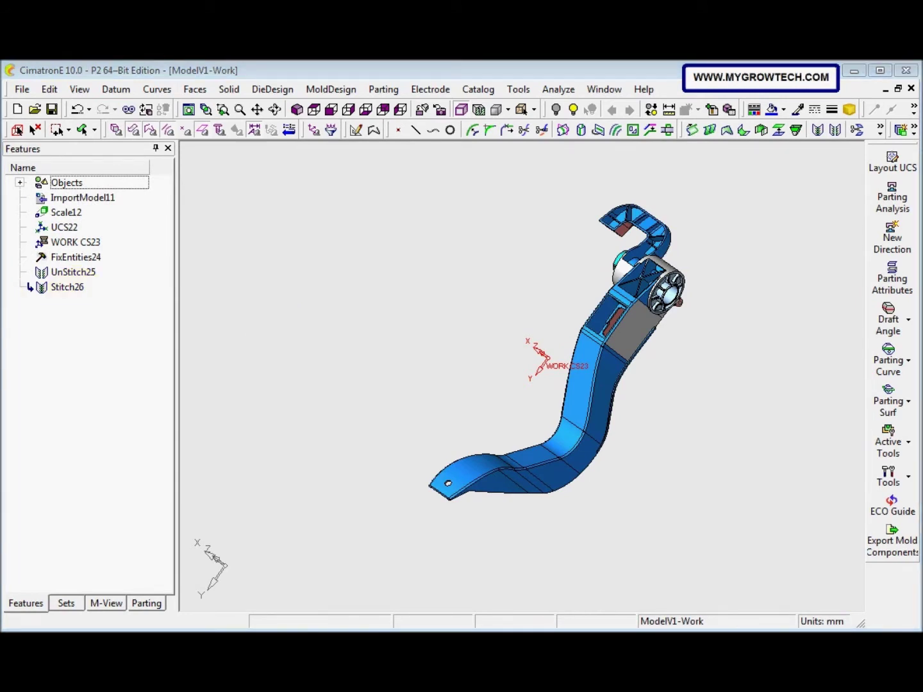
Start a new open edge analysis, review its available analysis modes and exit the command
left_click(557, 90)
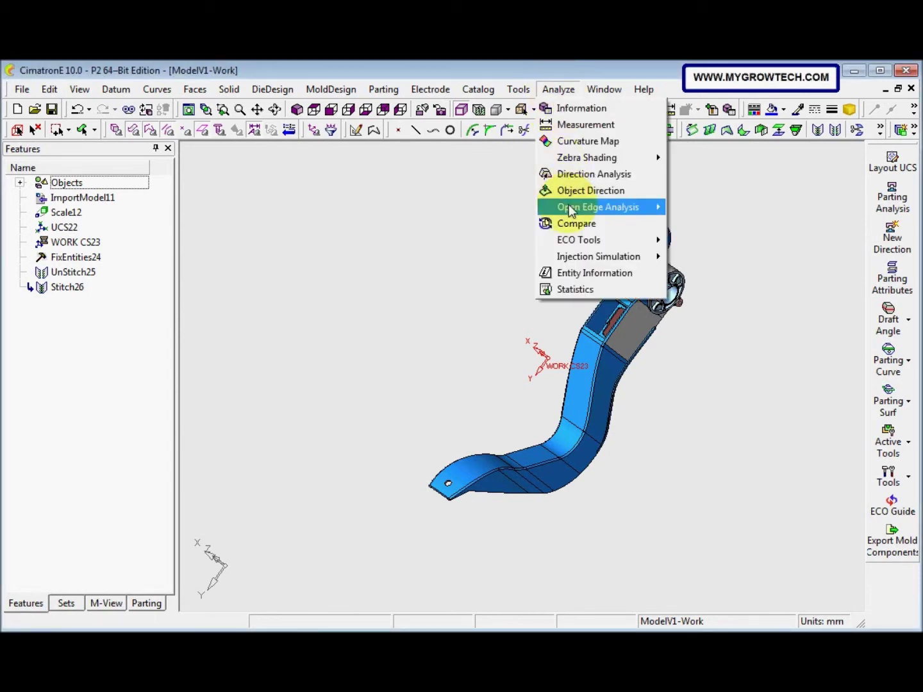
mouse_move(566, 207)
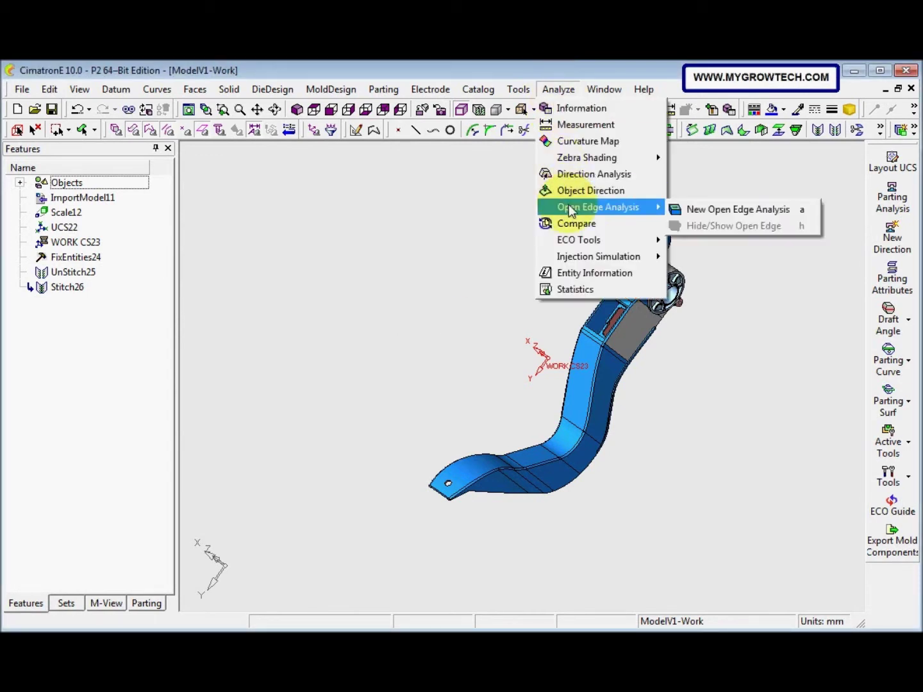
left_click(708, 211)
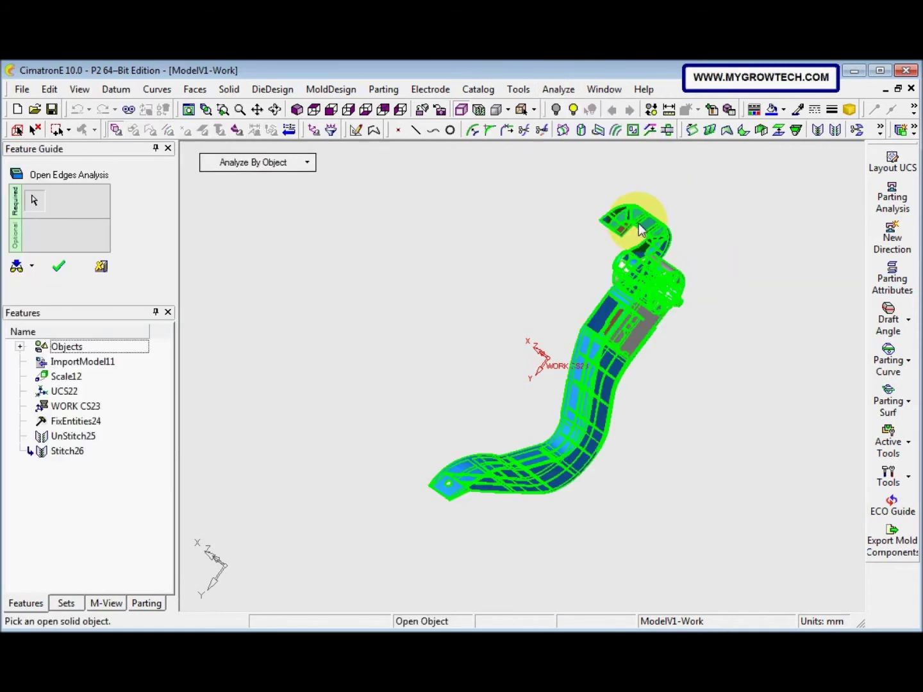
left_click(304, 166)
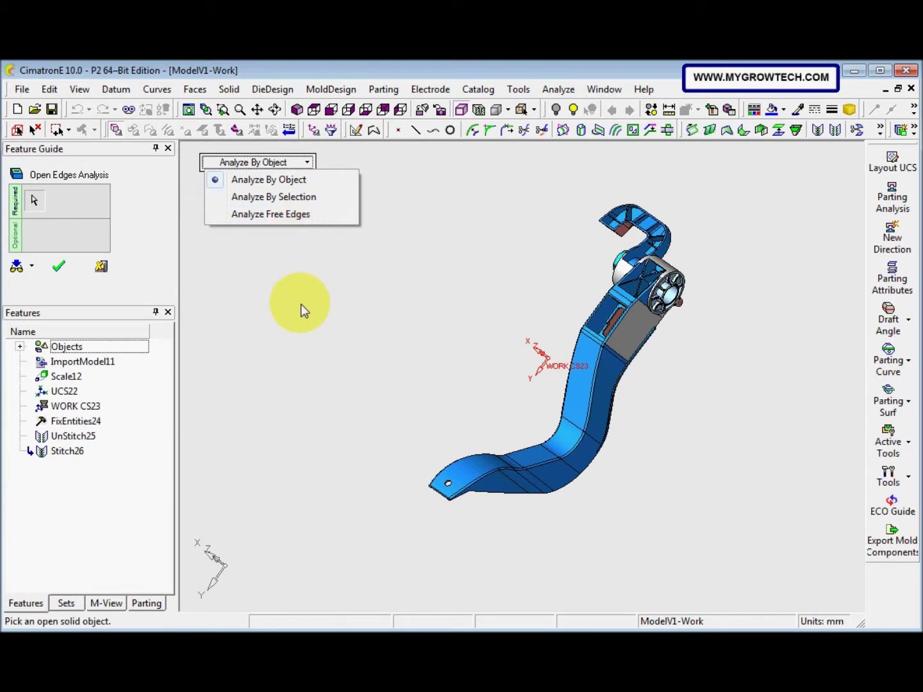
middle_click(274, 292)
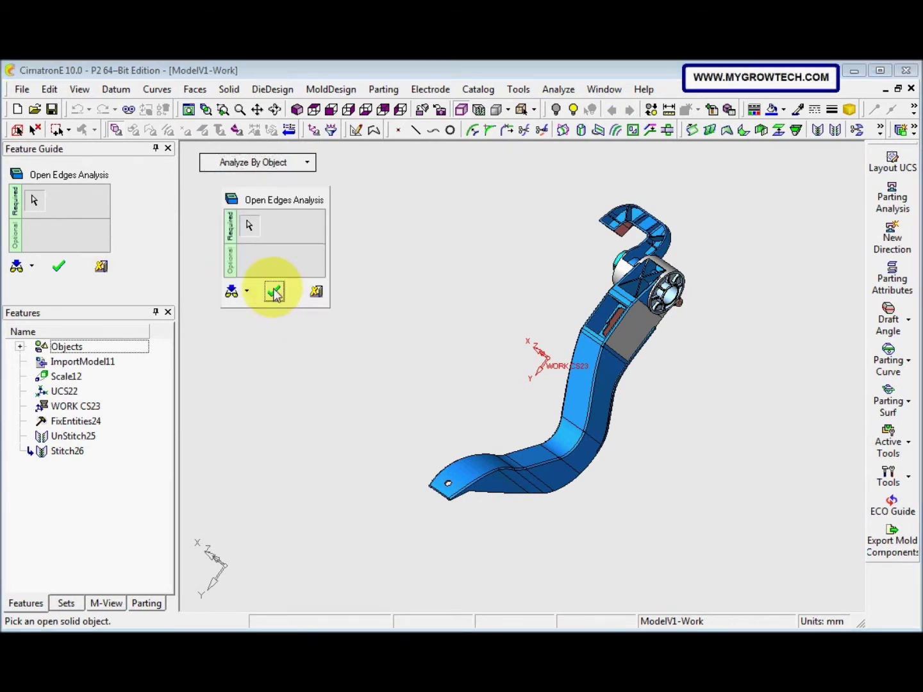
left_click(316, 294)
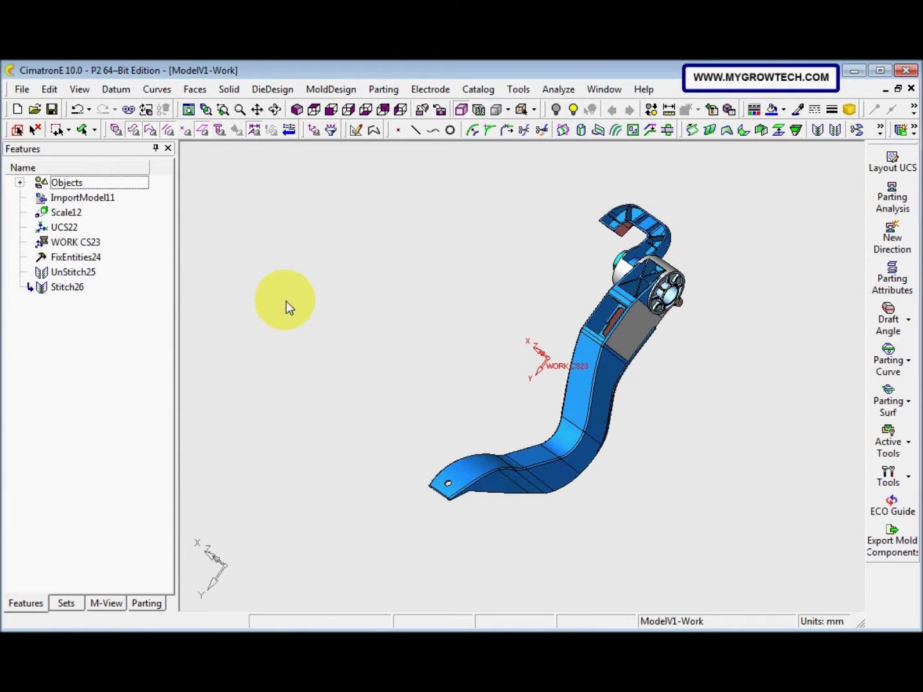
Look up the keyboard shortcut assigned to New Open Edge Analysis in the Analyze category of the keyboard customization
left_click(80, 89)
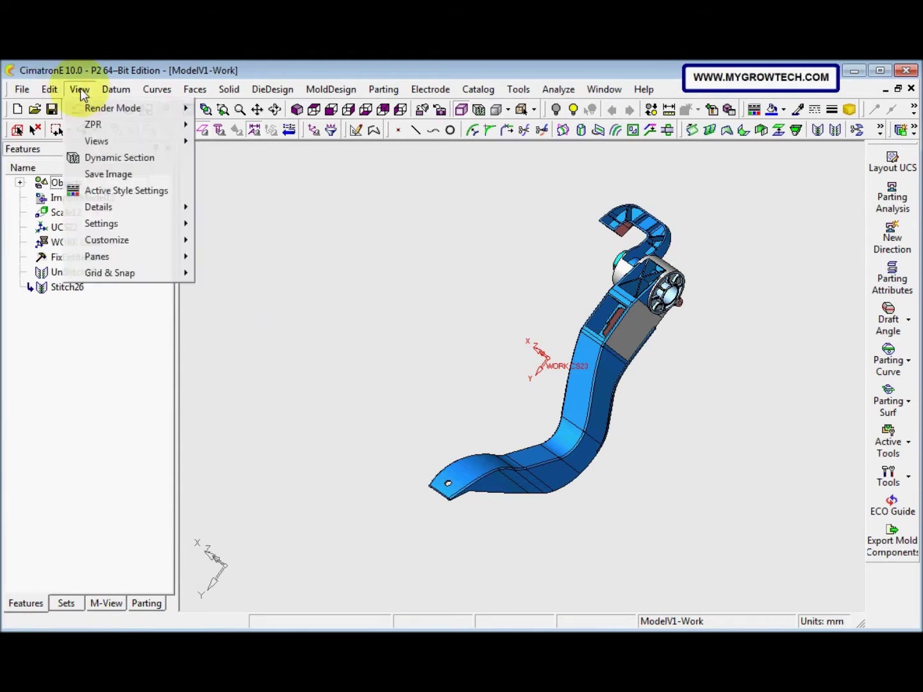
mouse_move(117, 249)
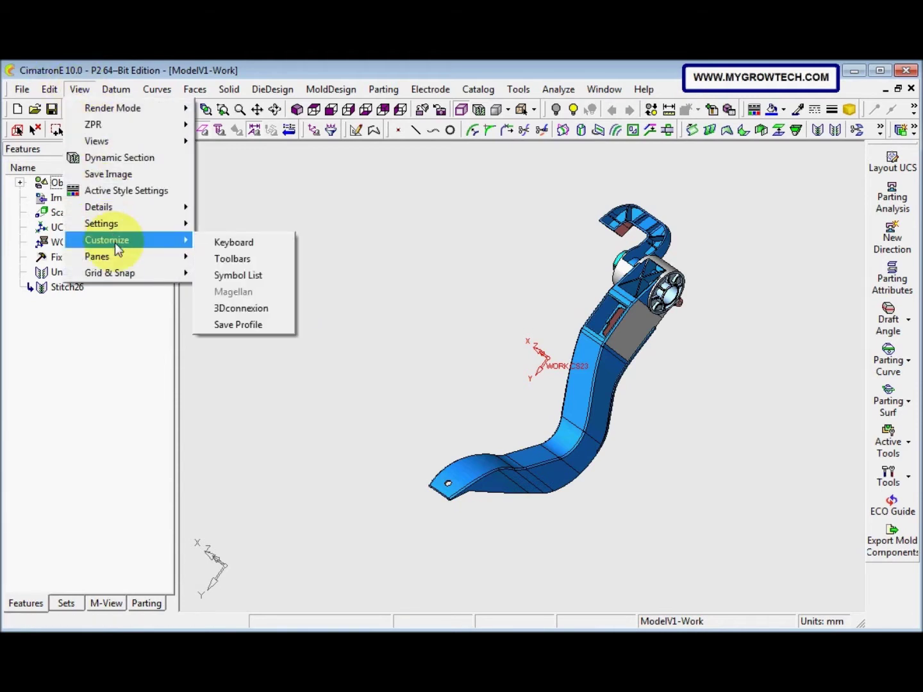
left_click(231, 243)
mouse_move(377, 261)
left_mouse_down()
mouse_move(379, 279)
mouse_move(376, 258)
left_mouse_up()
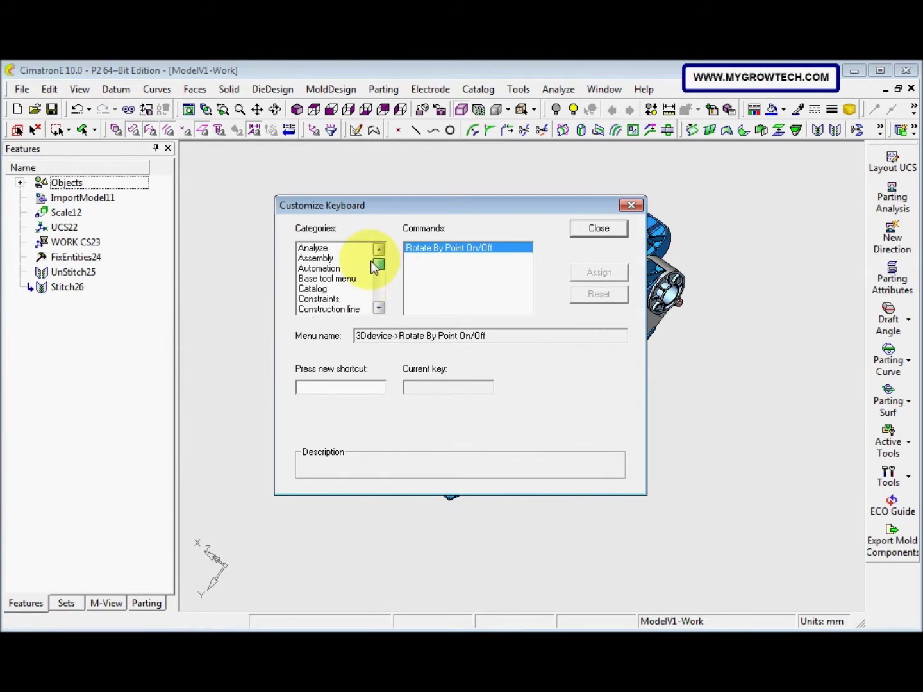
left_click(313, 248)
left_click_drag(526, 262, 523, 290)
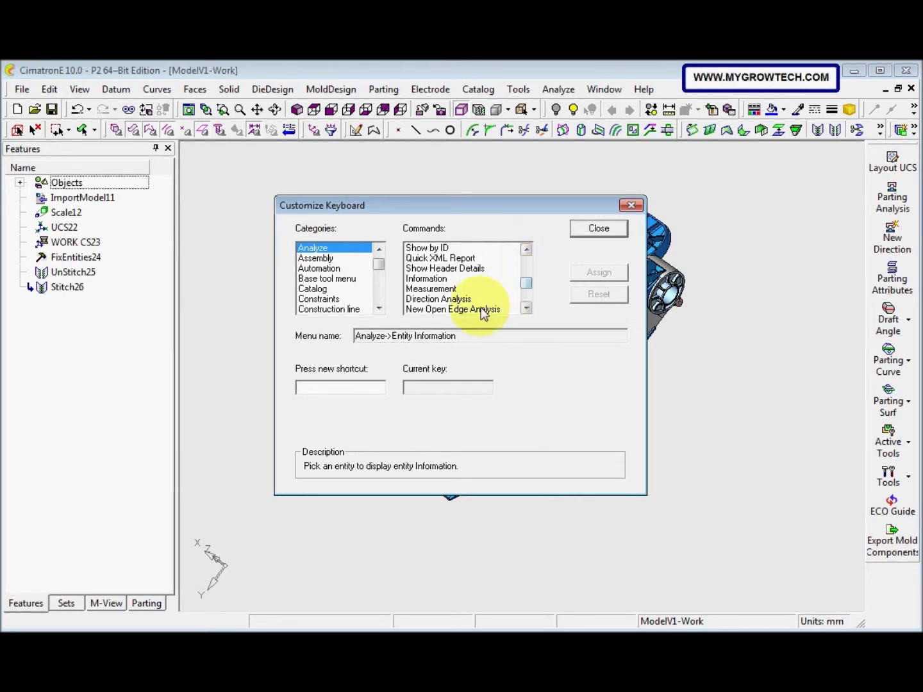
left_click(473, 311)
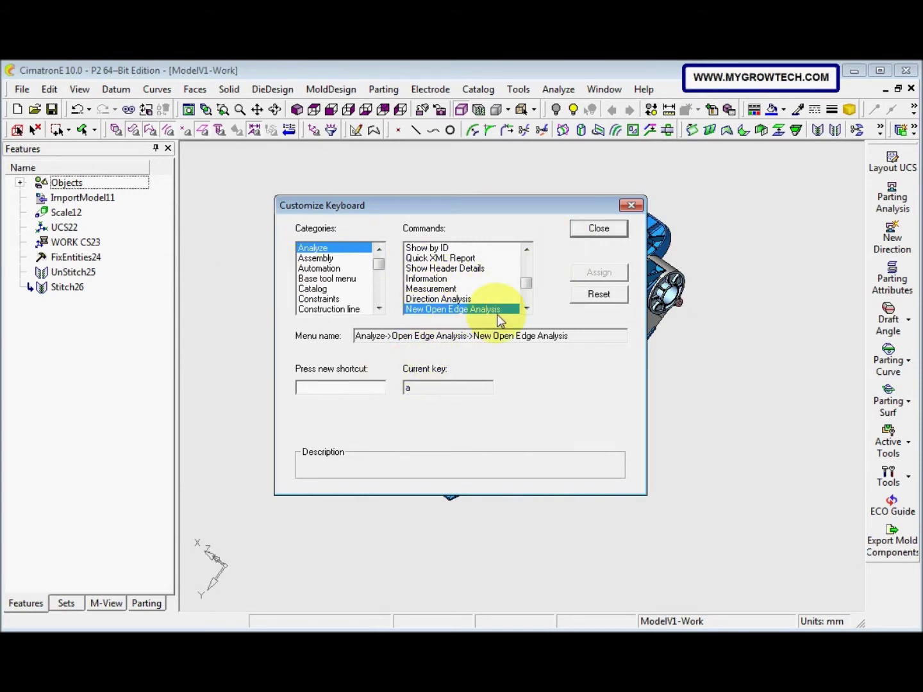
Clear the keyboard assignment of New Open Edge Analysis and assign the letter a to that command
double_click(419, 386)
left_click(579, 295)
left_click(390, 379)
left_click(352, 392)
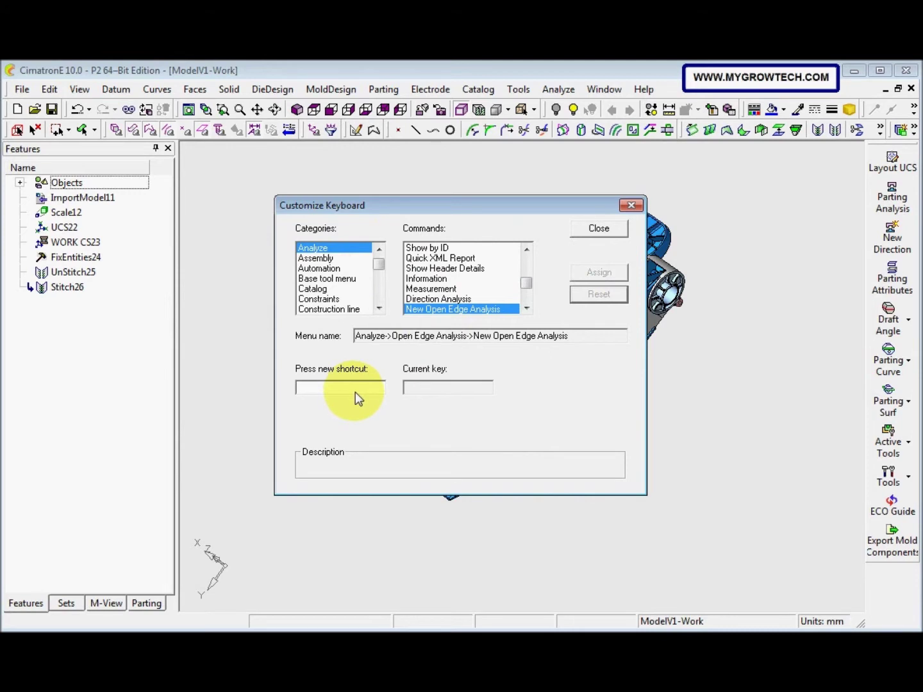
key("a")
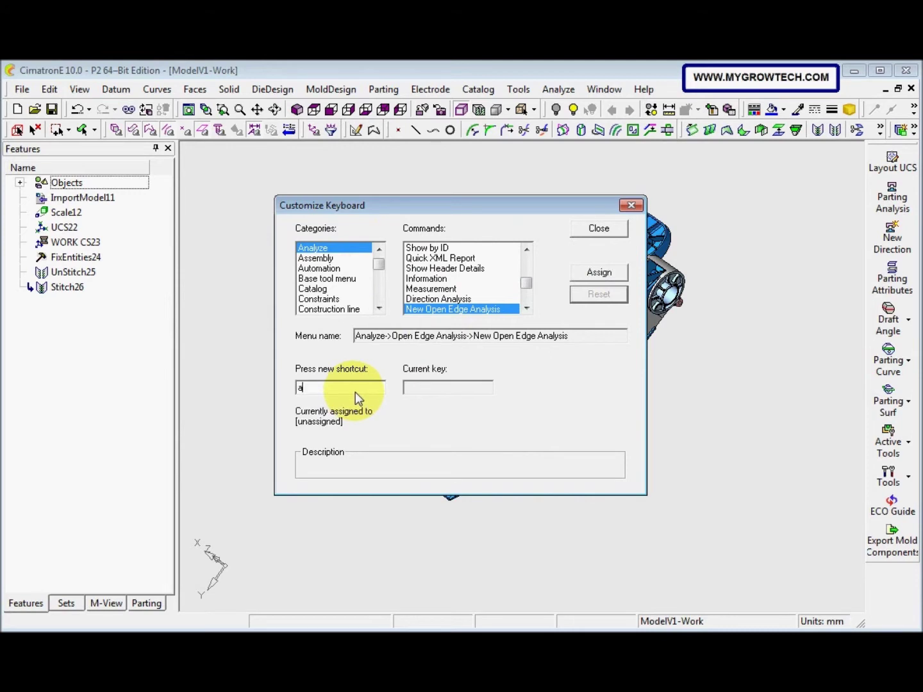
left_click(592, 277)
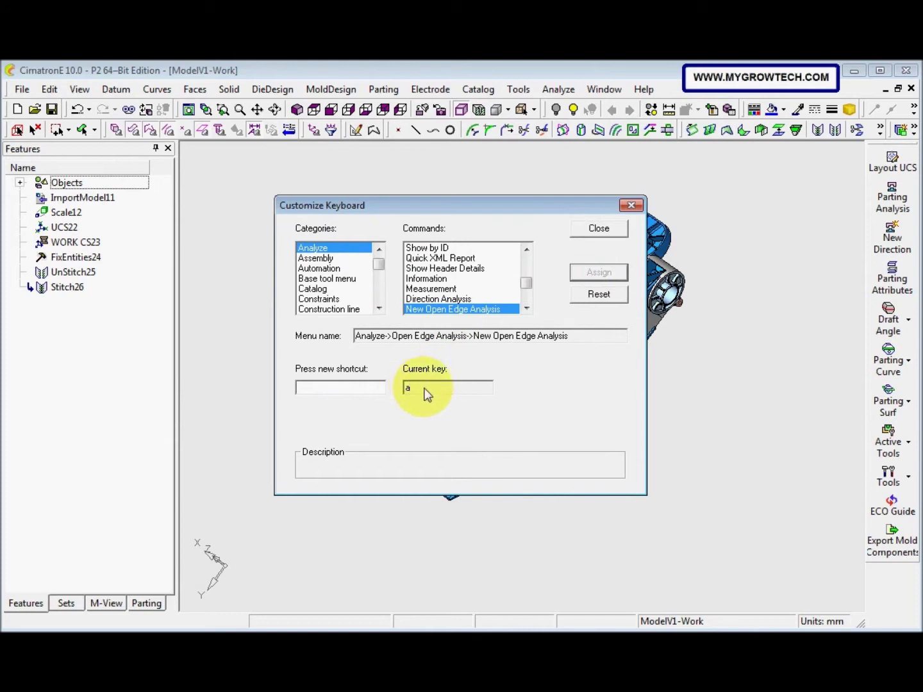
Clear the keyboard assignment of Hide/Show Open Edge, assign the letter h to it and close the keyboard customization
scroll(524, 293, "down", 1)
scroll(525, 293, "down", 1)
left_click(477, 279)
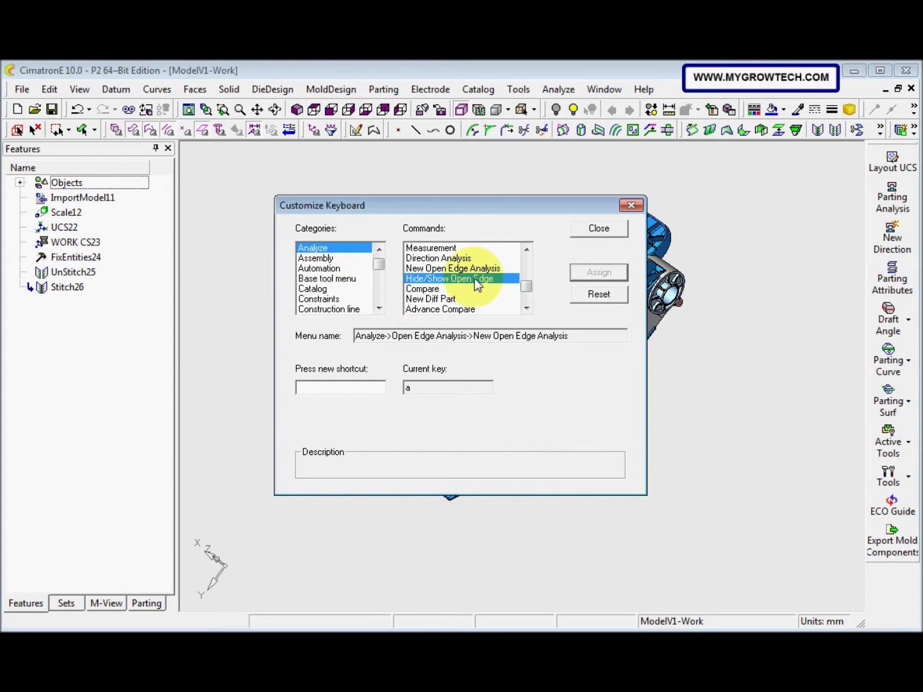
double_click(424, 386)
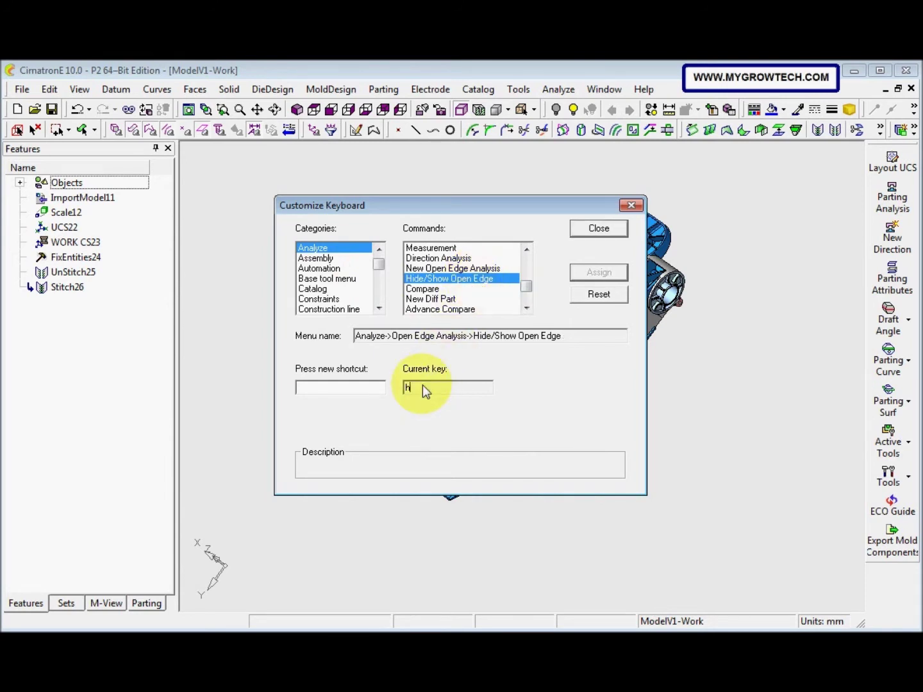
left_click(597, 294)
left_click(373, 389)
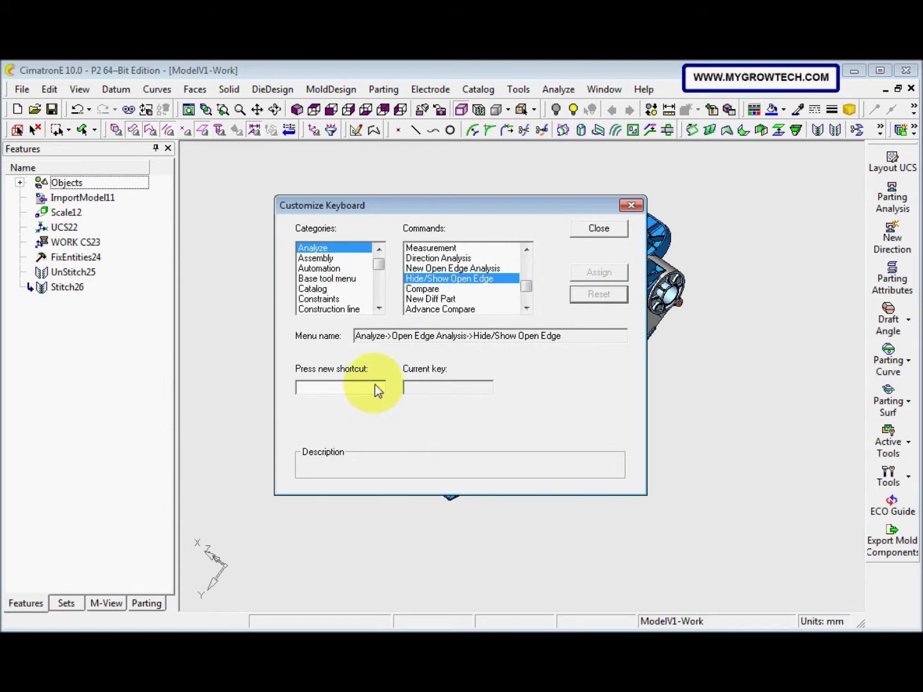
key("h")
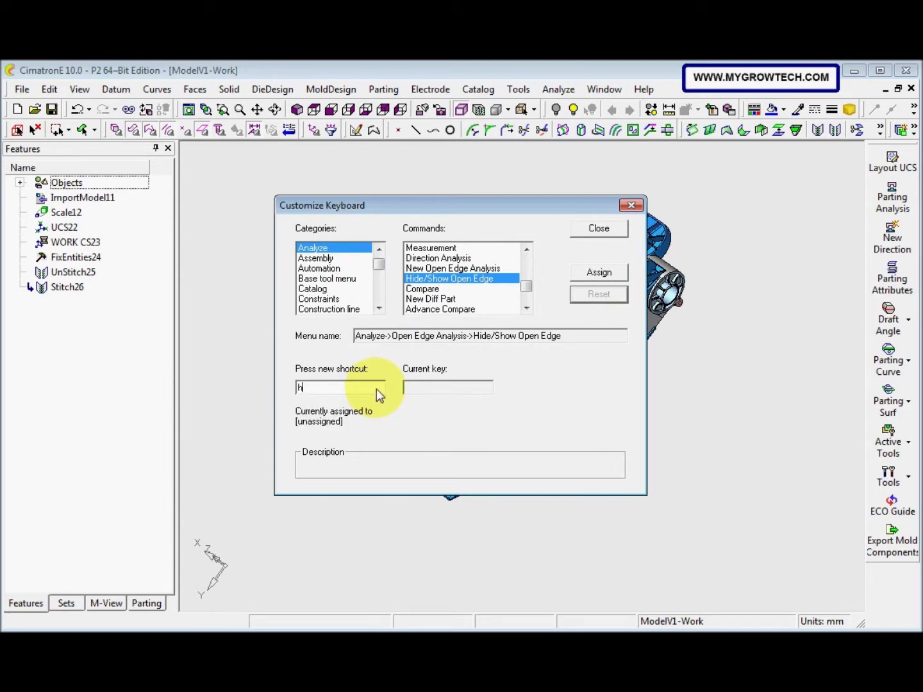
left_click(598, 272)
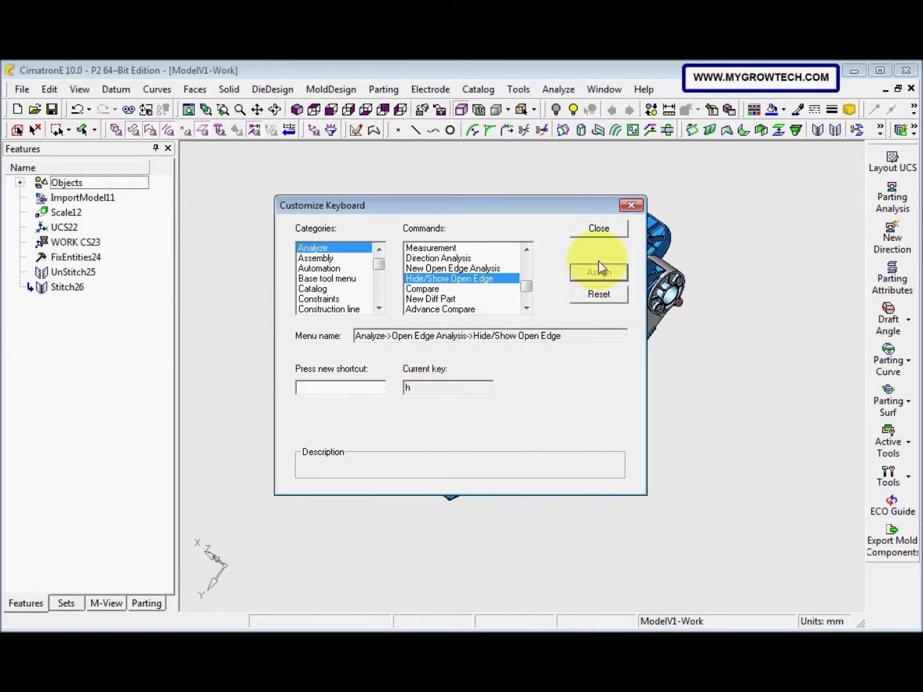
left_click(602, 234)
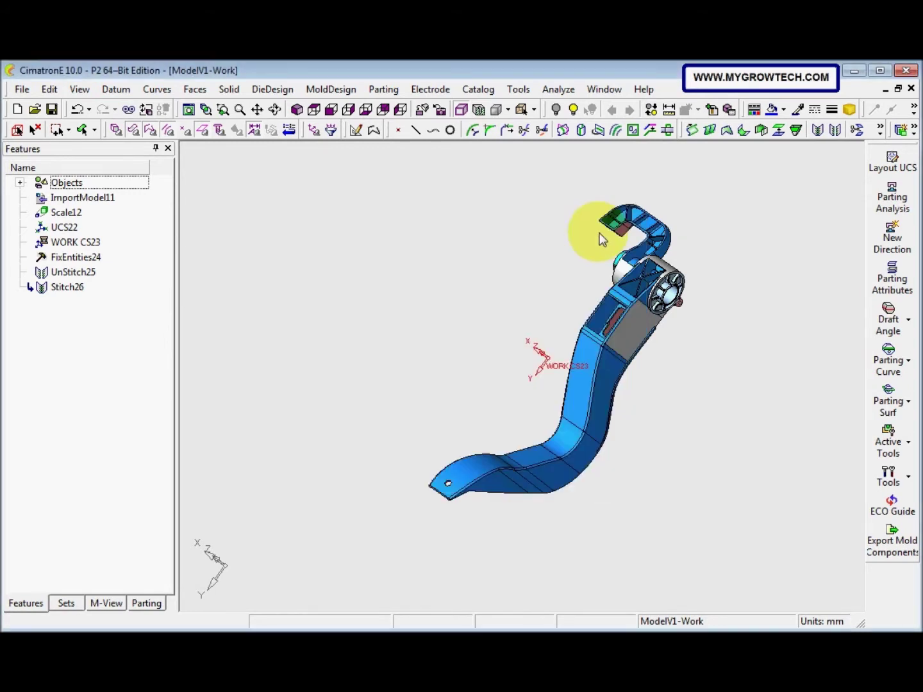
Run an open edge analysis by object on the whole part and inspect the marked edges along the arm and inside the round boss
key("o")
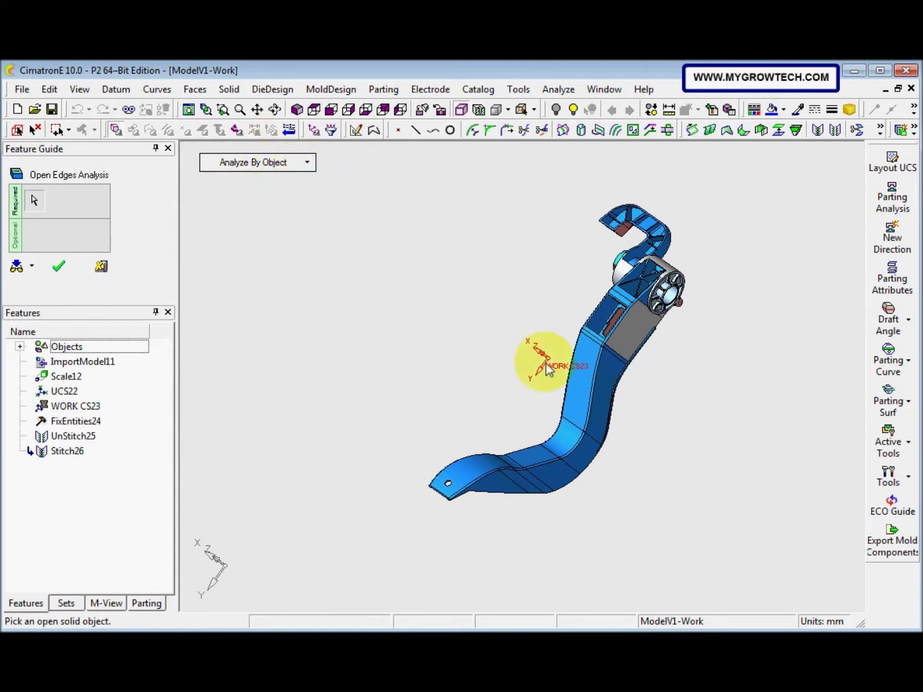
left_click(584, 374)
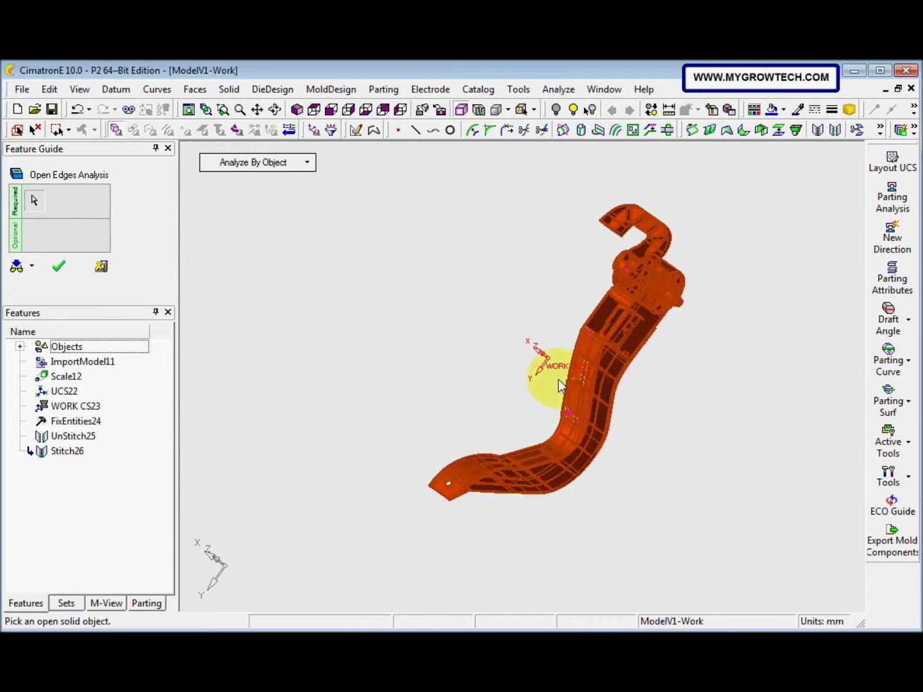
left_click(461, 357)
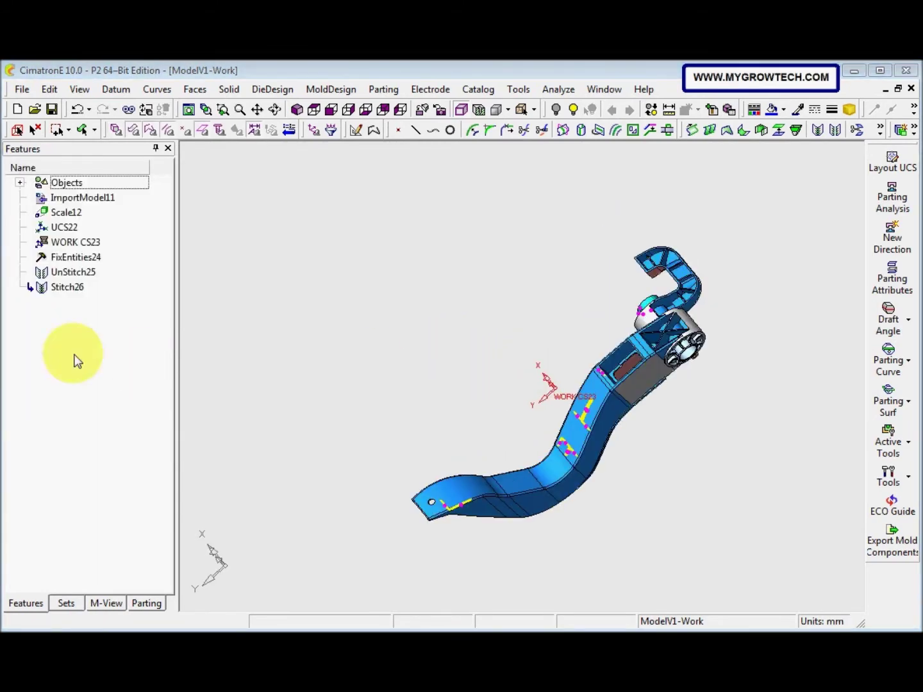
middle_click_drag(380, 424, 386, 399)
middle_click_drag(422, 442, 458, 380)
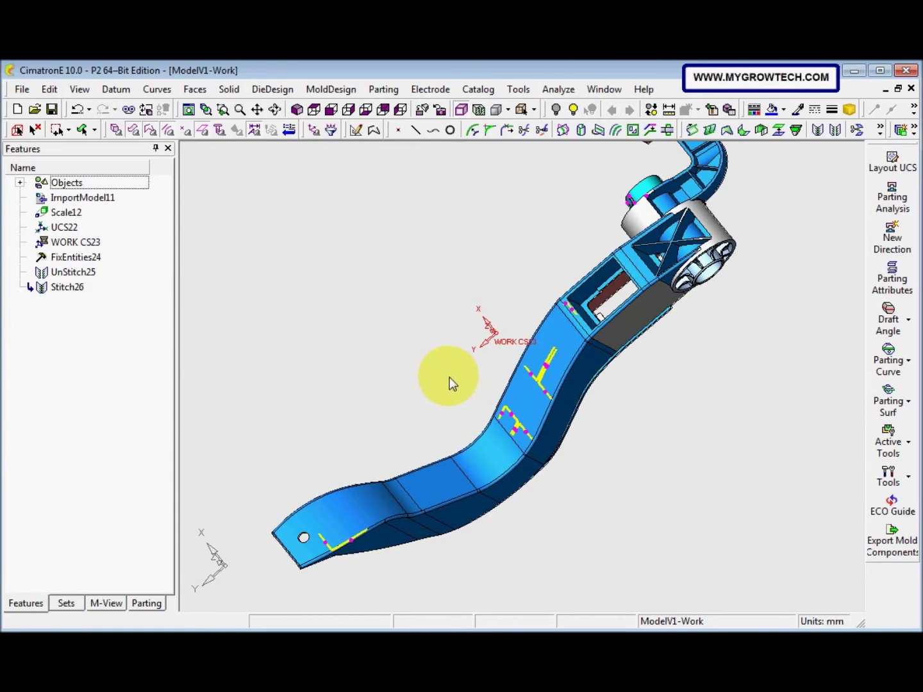
left_click(521, 439)
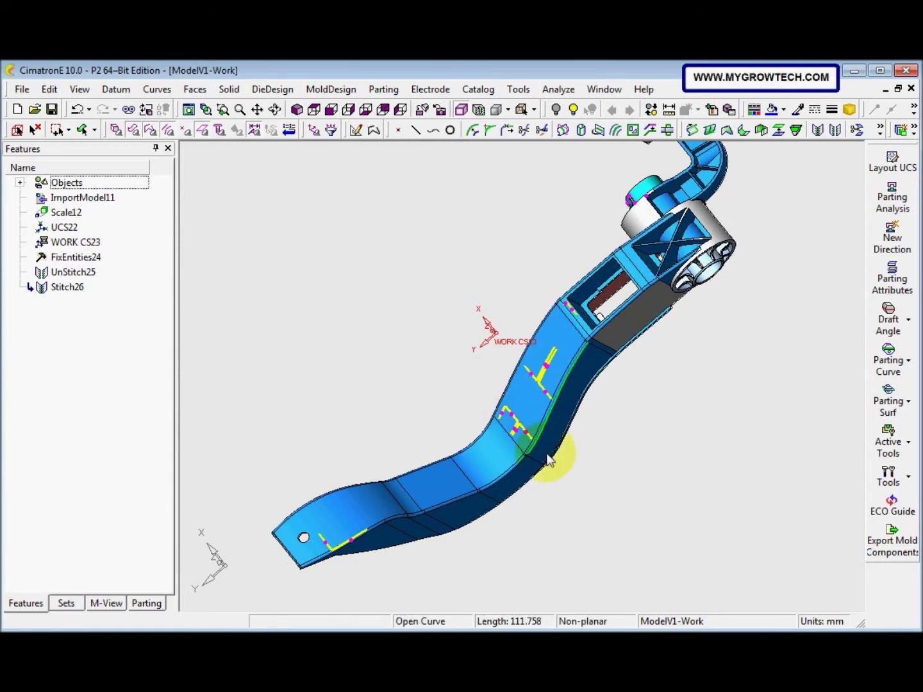
middle_click_drag(551, 458, 550, 315)
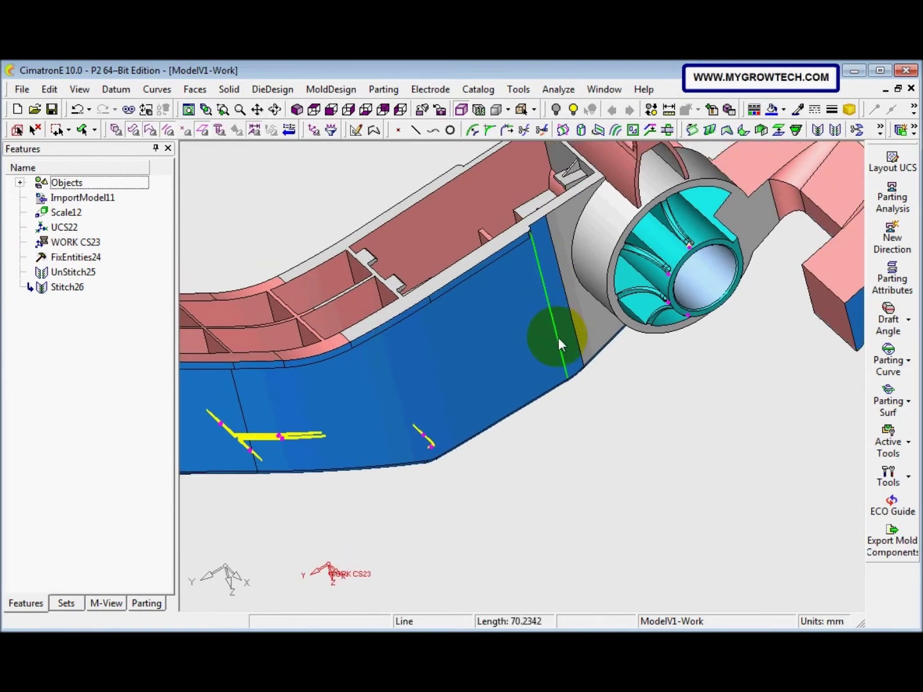
mouse_move(589, 350)
middle_mouse_down()
mouse_move(612, 356)
mouse_move(590, 364)
middle_mouse_up()
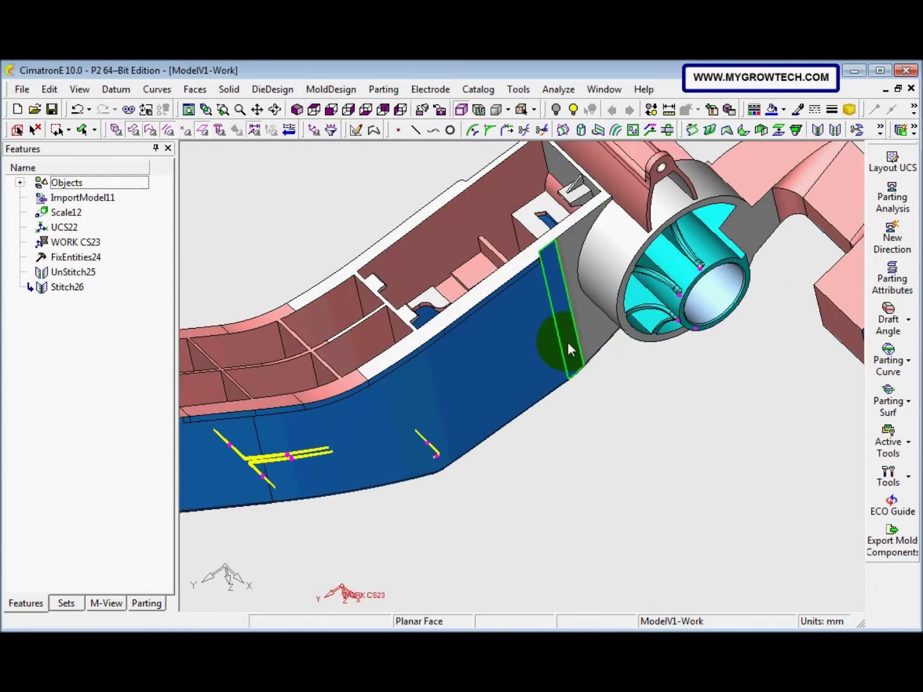
middle_click_drag(596, 363, 450, 353)
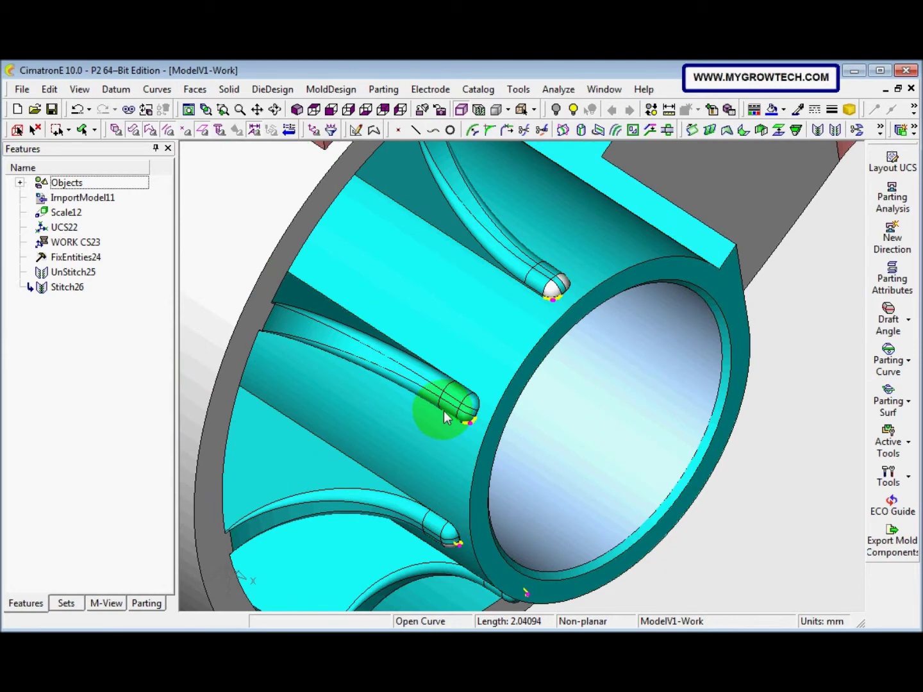
Close the open gaps at the rounded tips of the boss's four curved ribs, using Same Faces with Merge Adjacent Faces on
left_click(195, 90)
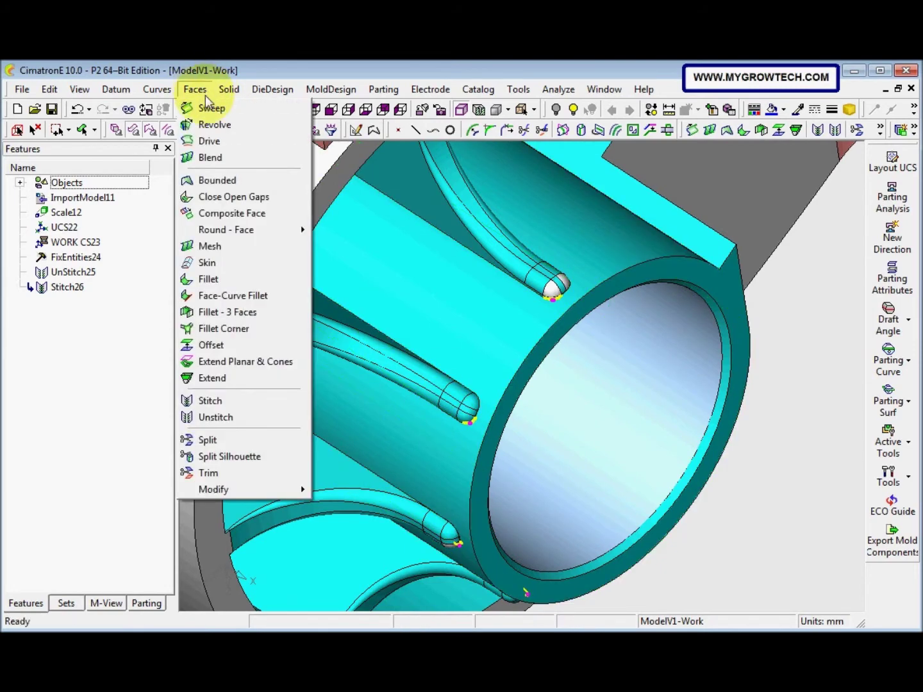
left_click(239, 198)
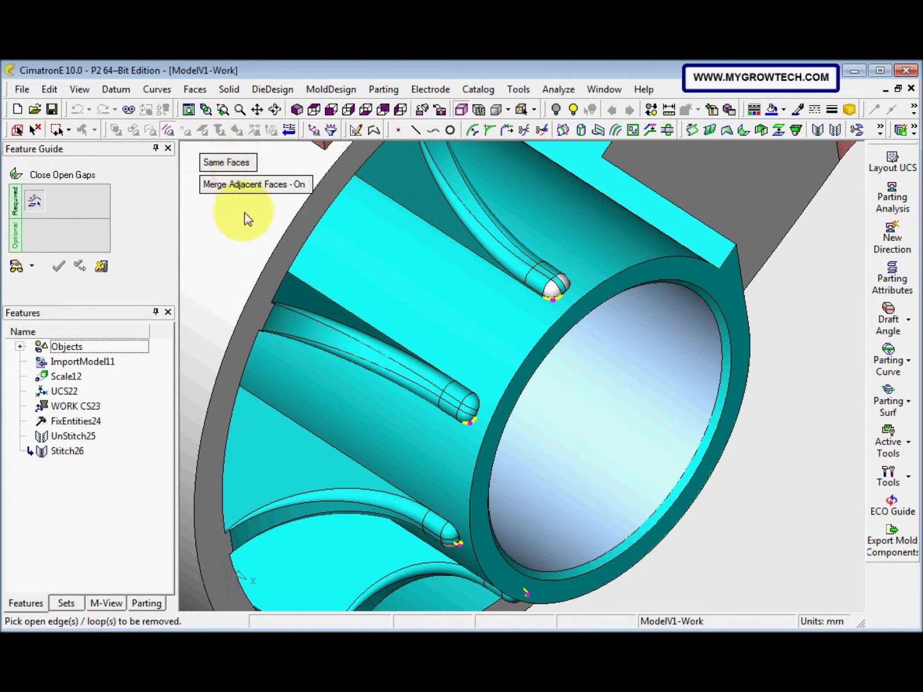
scroll(481, 367, "up", 3)
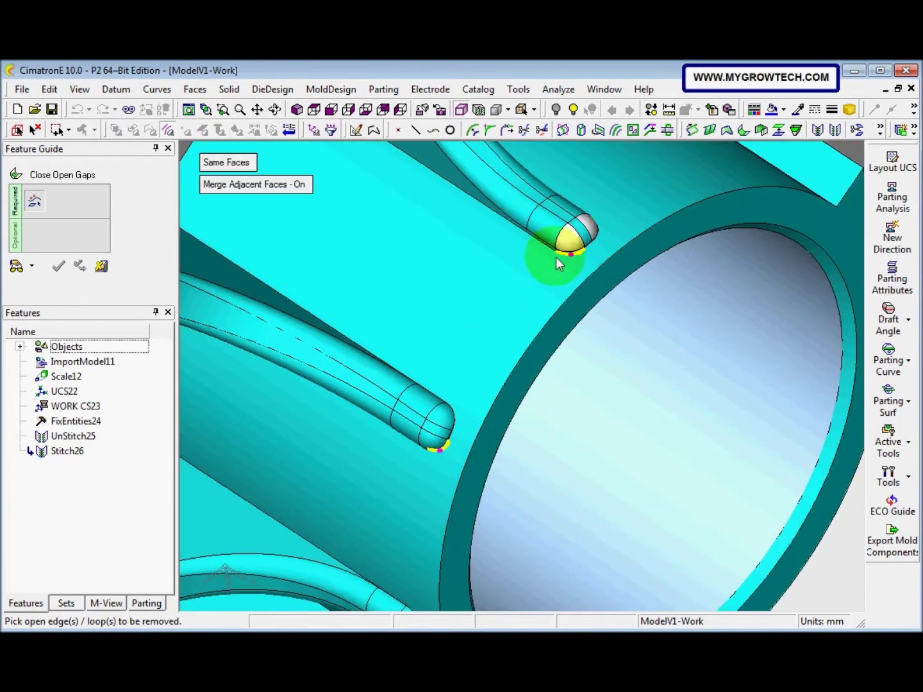
left_click(579, 253)
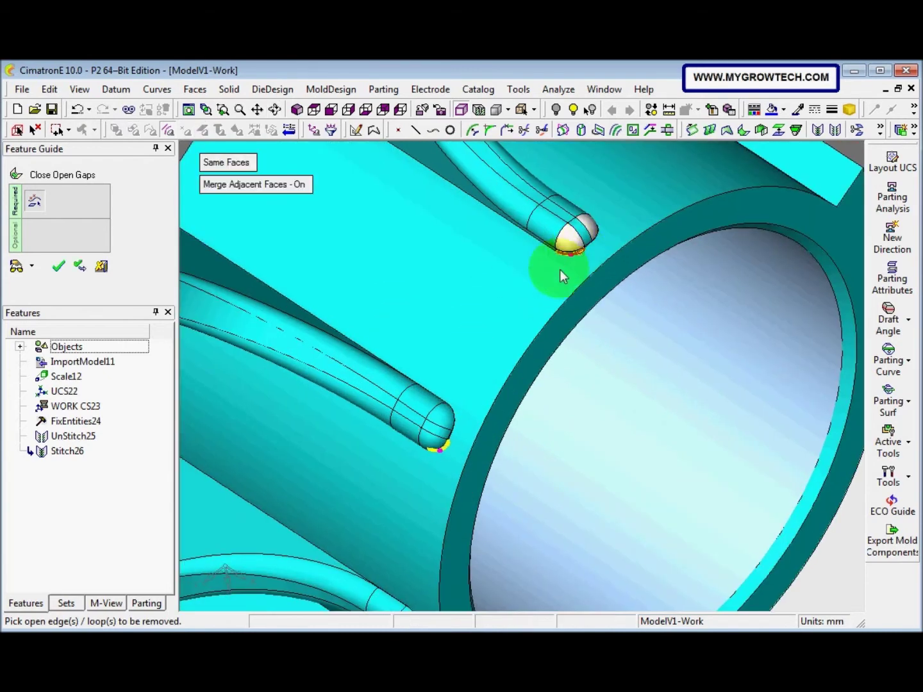
scroll(527, 265, "down", 3)
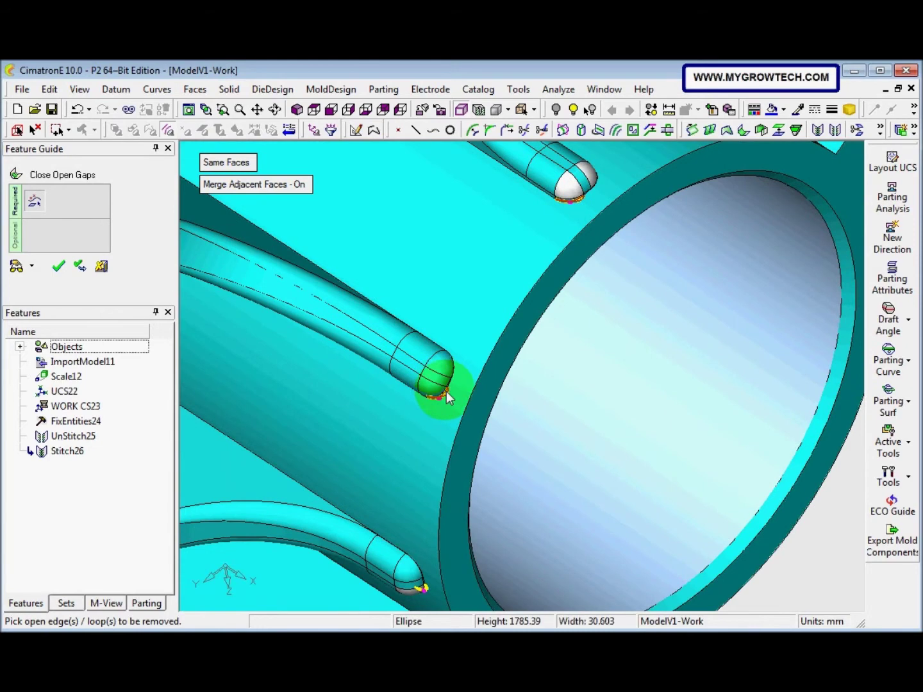
middle_click_drag(446, 391, 463, 478)
left_click(389, 319)
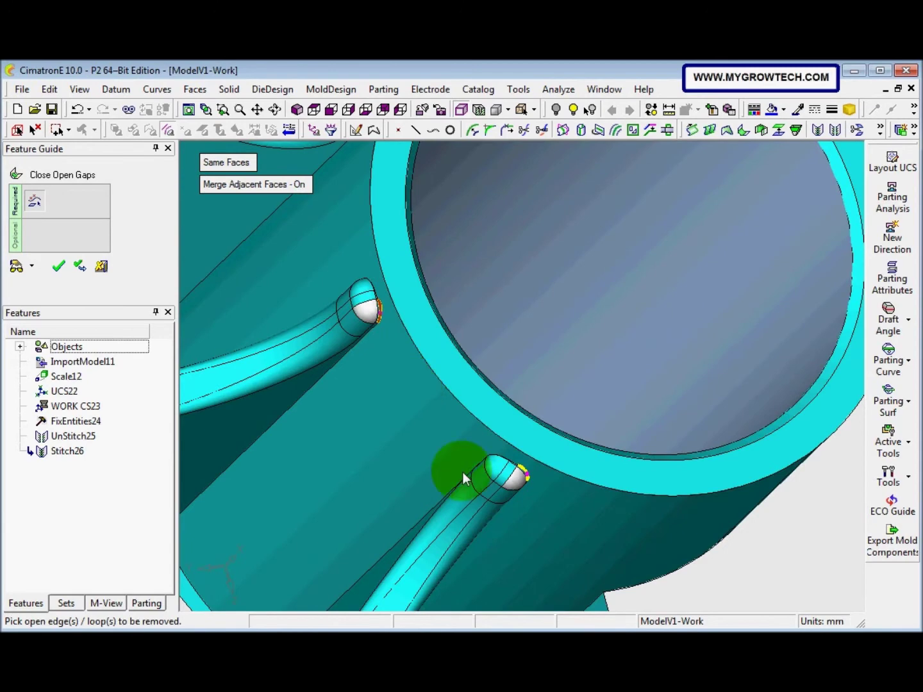
left_click(523, 473)
middle_click_drag(521, 472, 459, 415)
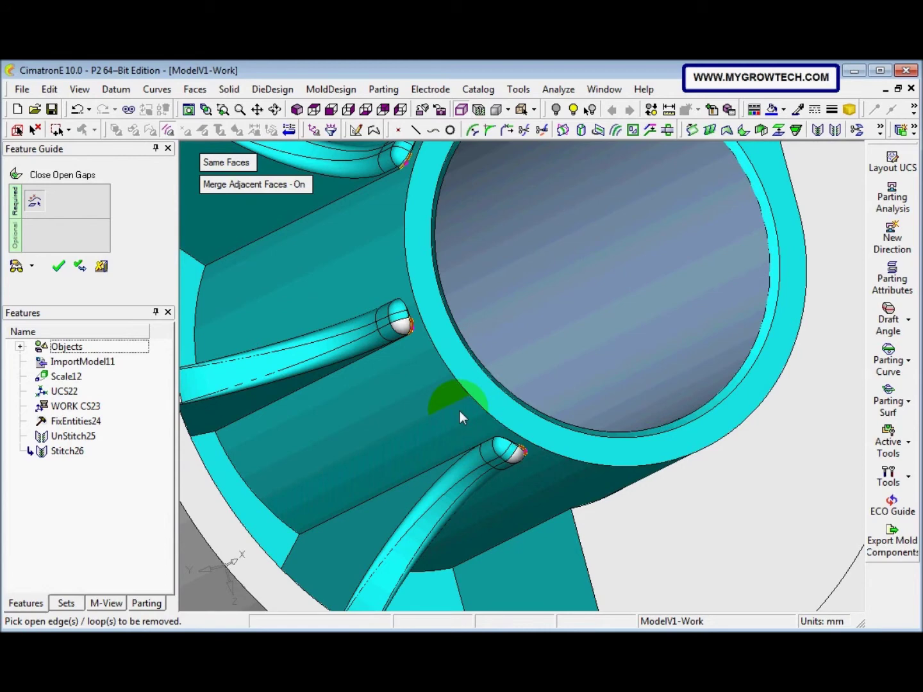
right_click(459, 417)
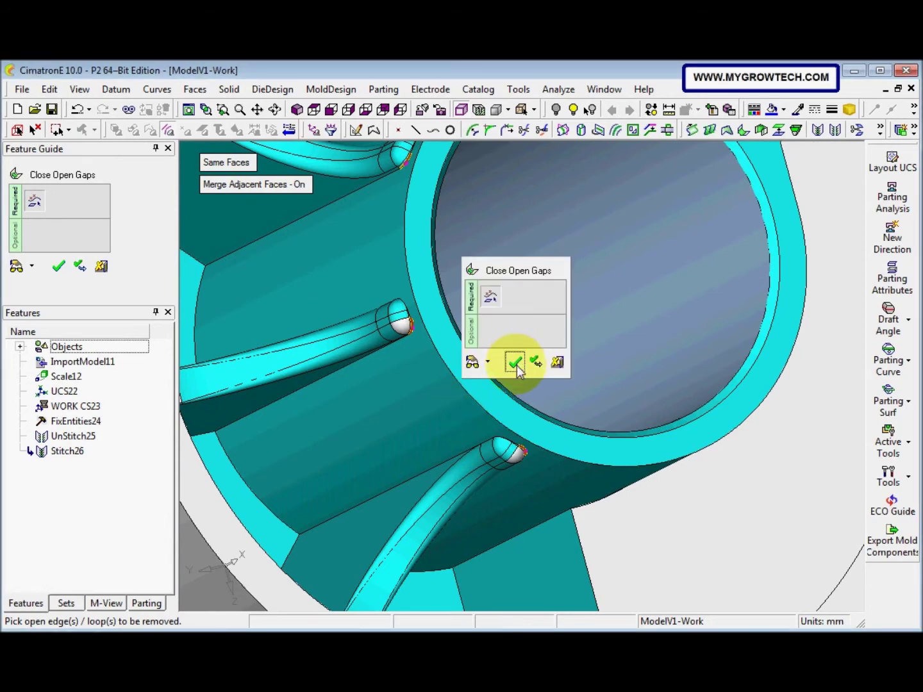
left_click(517, 363)
Rerun the open edge analysis by object on the part and inspect the rib tips inside the boss for remaining open edges
middle_click_drag(507, 377, 455, 429)
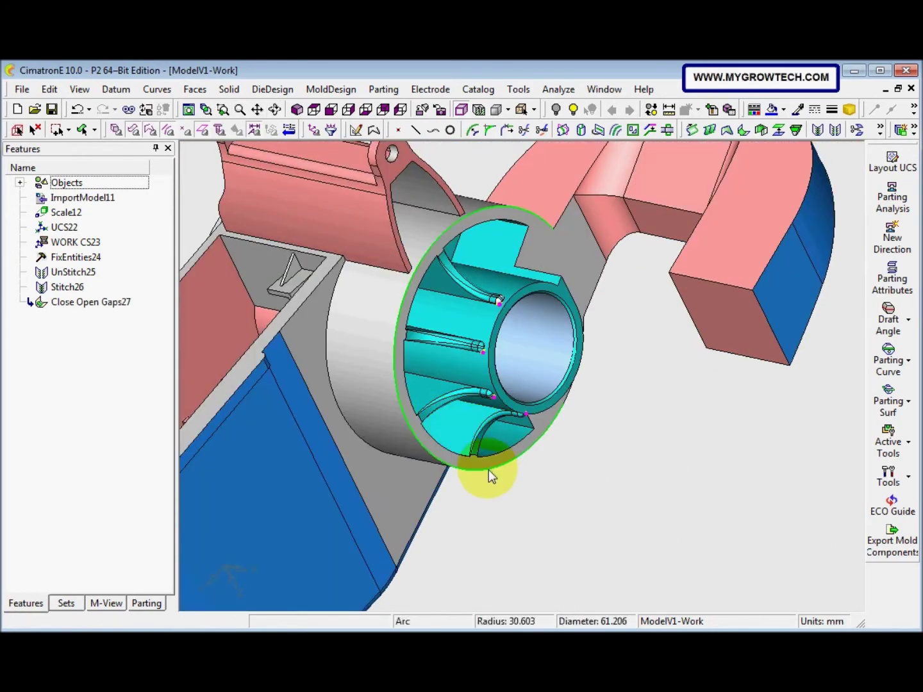
key("o")
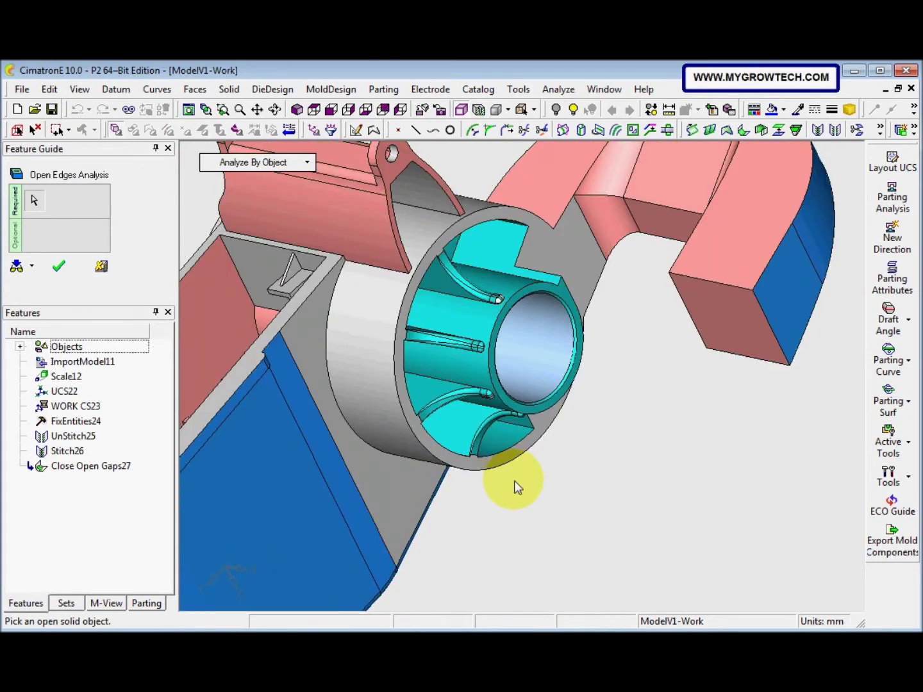
left_click(503, 452)
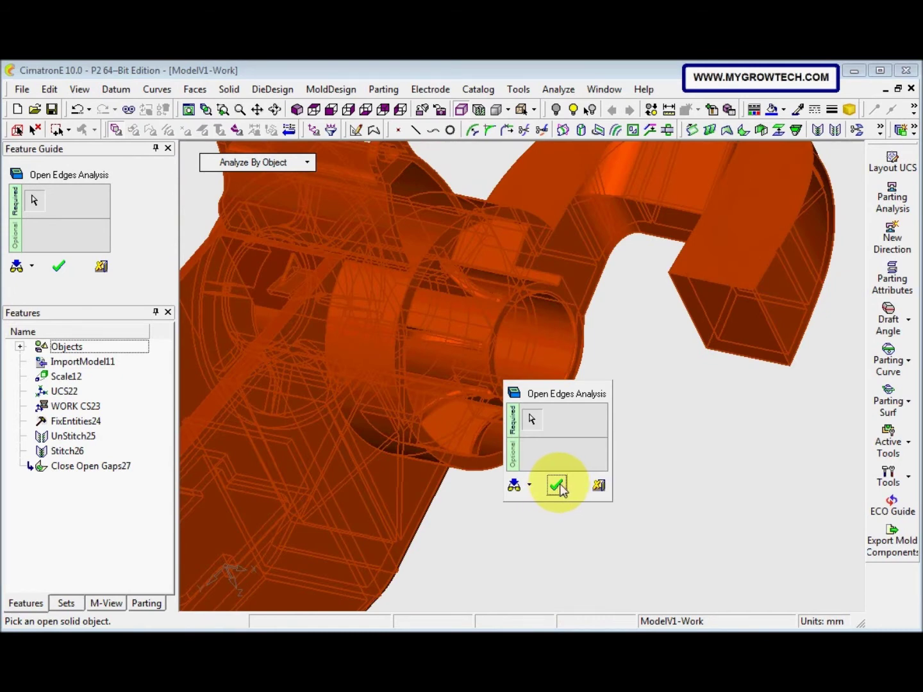
left_click(558, 487)
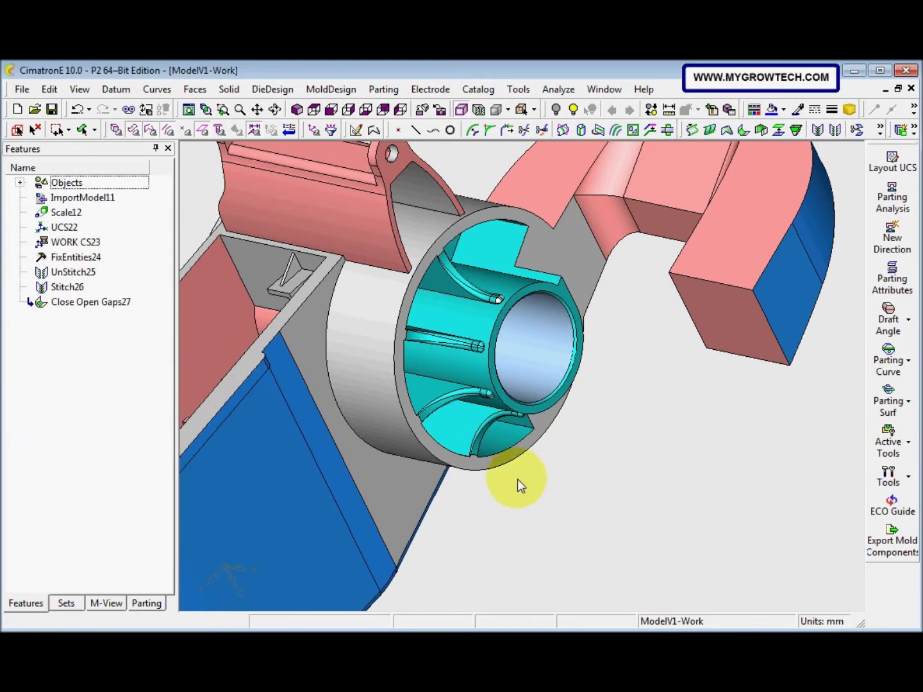
left_click(478, 452)
middle_click_drag(477, 452, 496, 426)
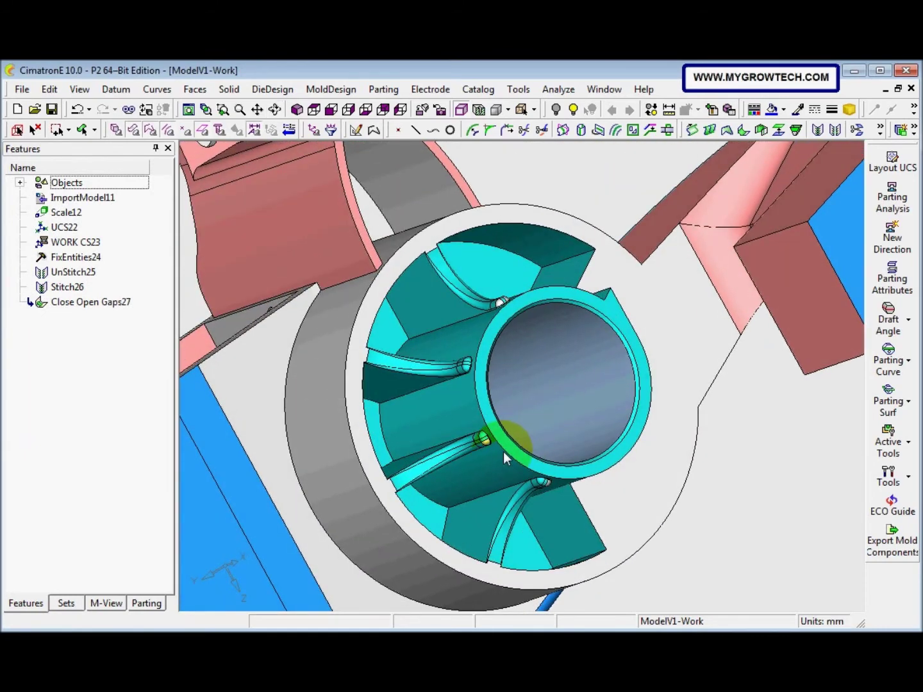
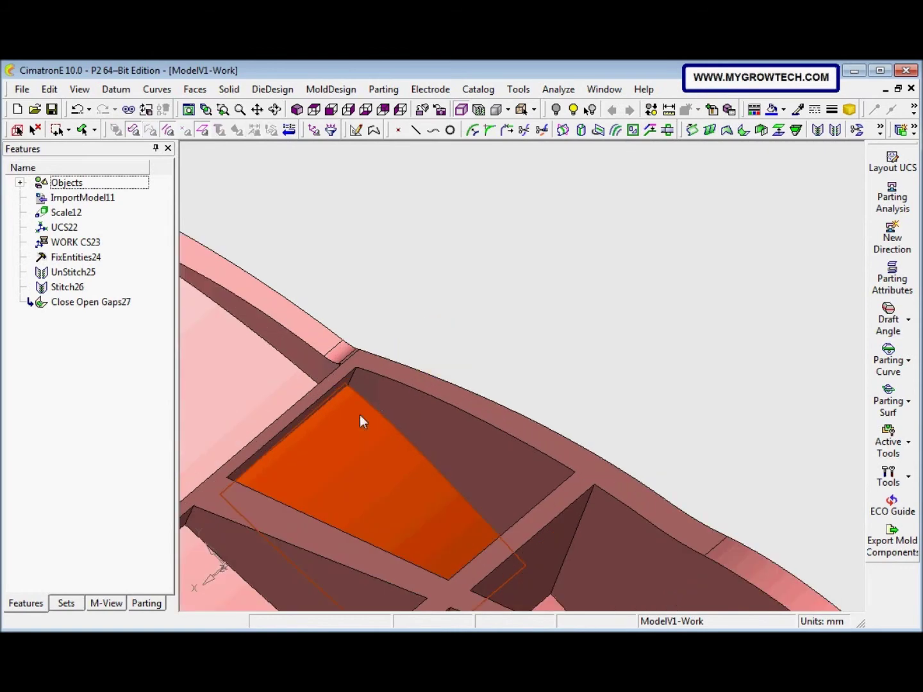
Trim the floor face of the rib pocket next to the holed arm end against its two adjoining walls, using Trim Both
scroll(348, 406, "down", 4)
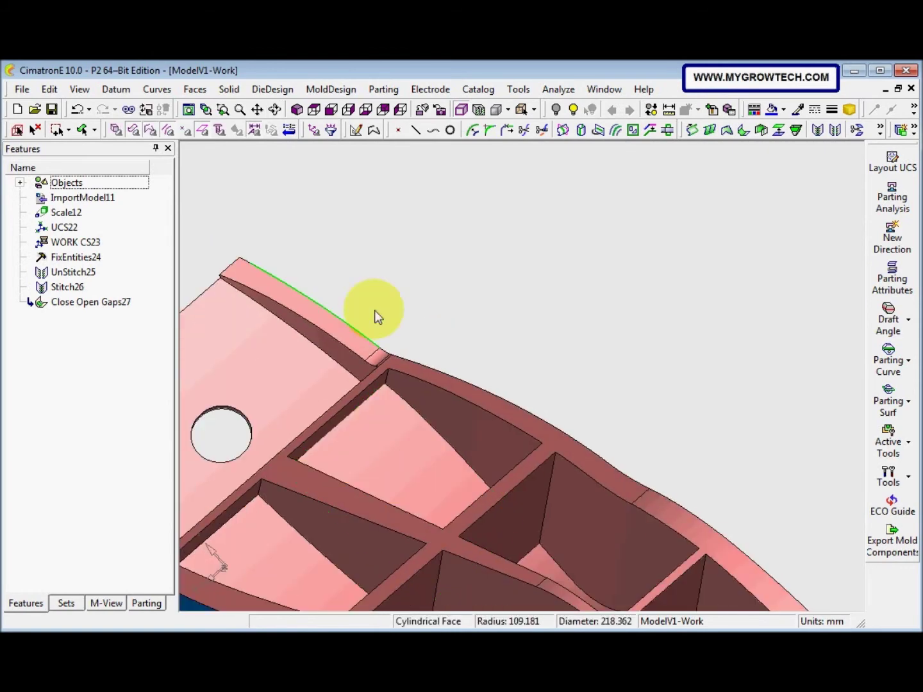
left_click(185, 94)
left_click(231, 469)
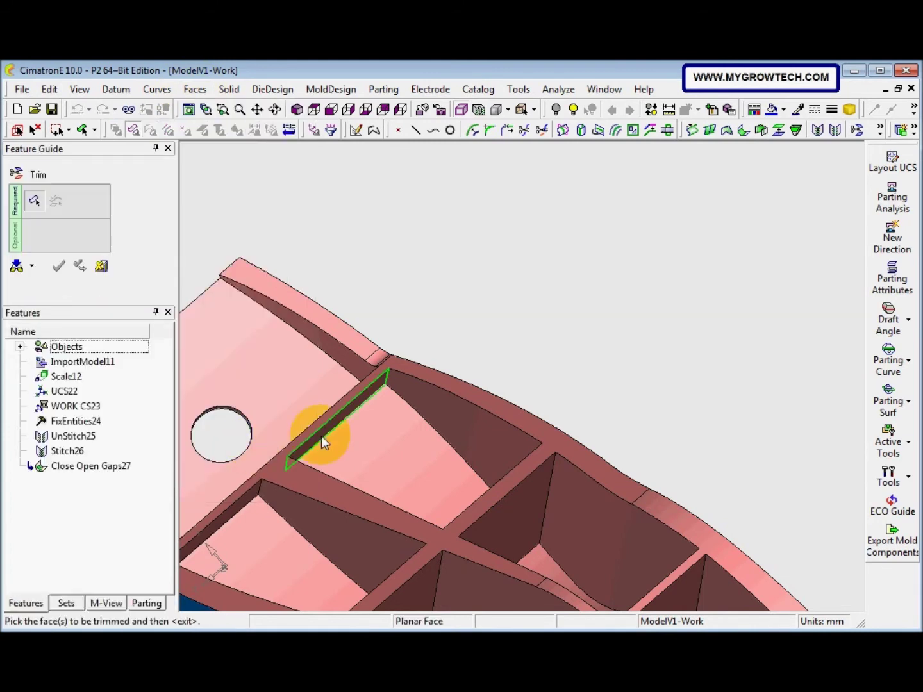
left_click(373, 450)
middle_click(474, 335)
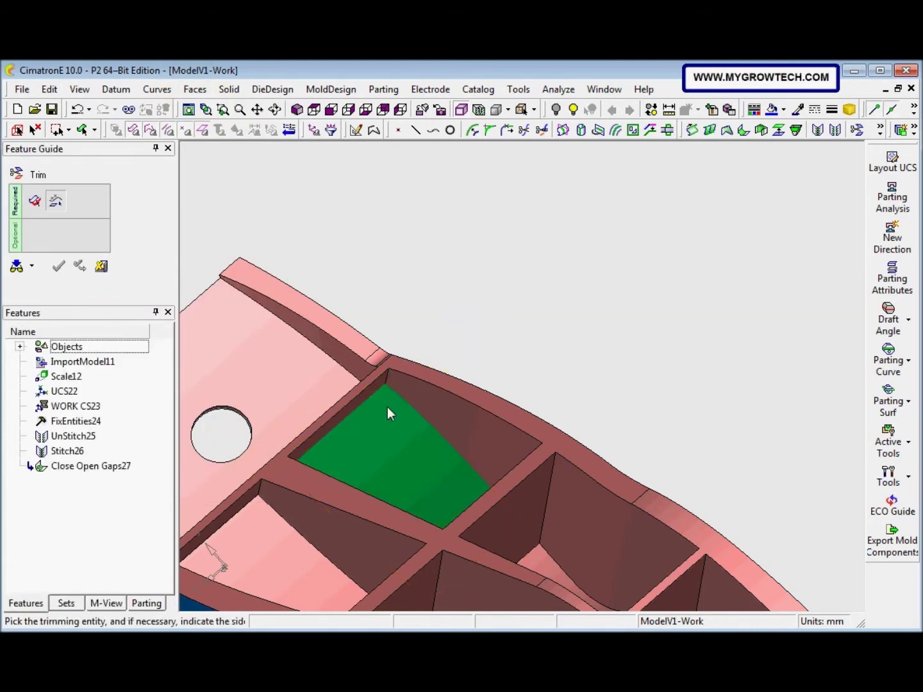
left_click(405, 387)
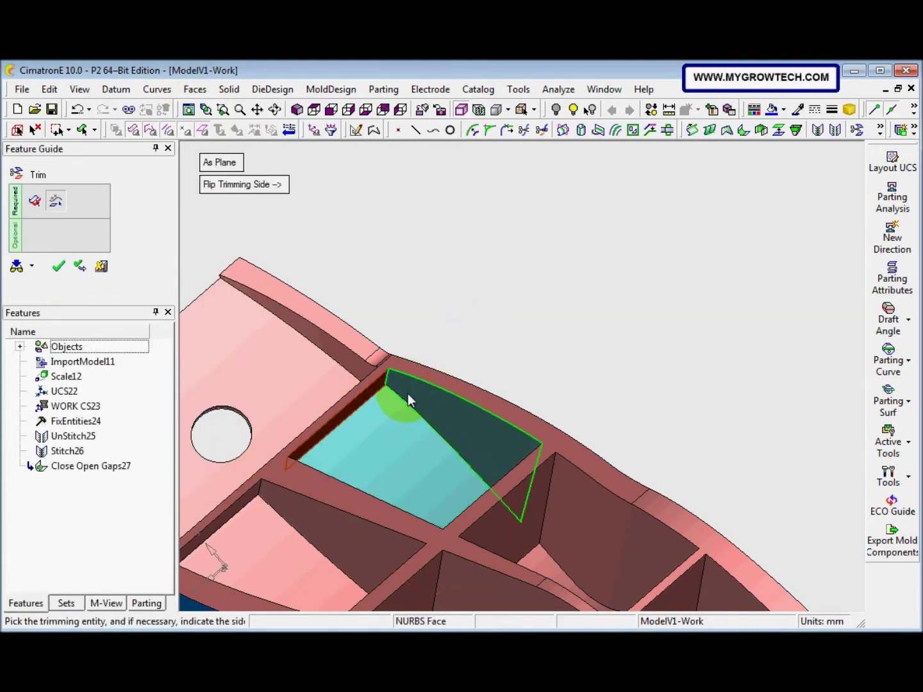
left_click(407, 395)
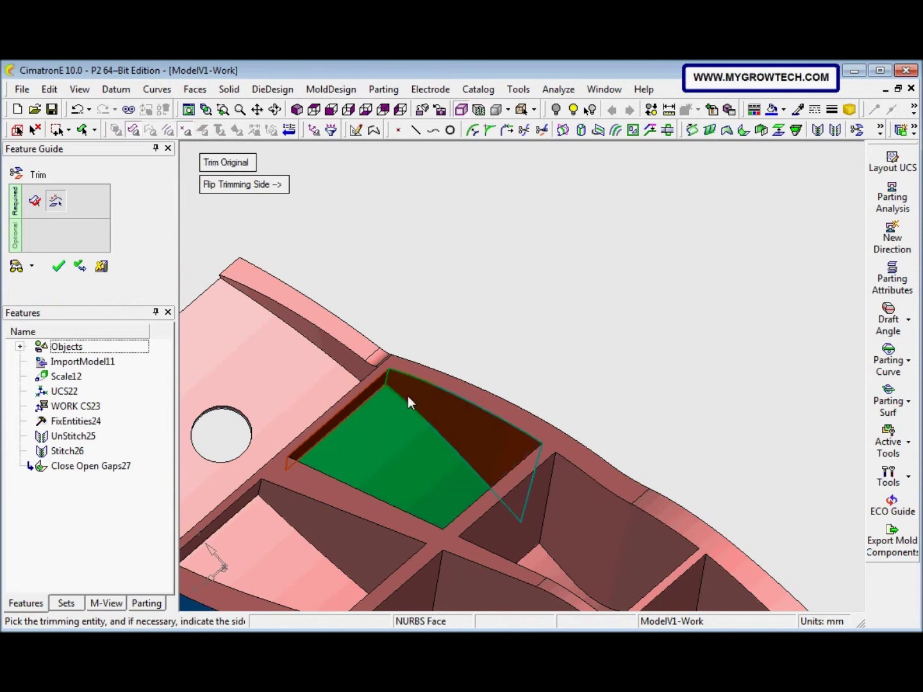
left_click(227, 163)
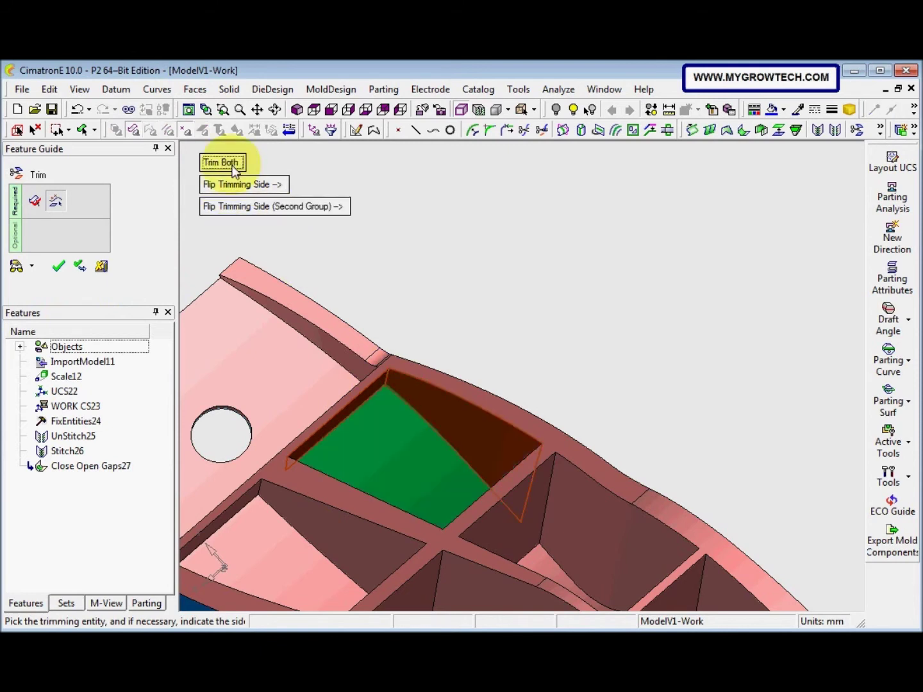
middle_click(395, 247)
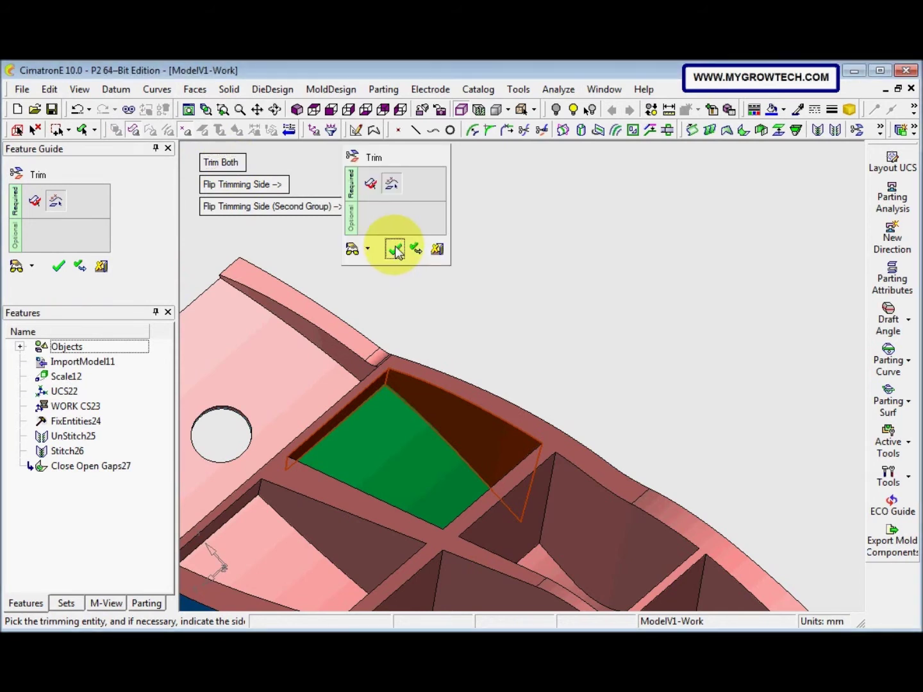
left_click(395, 249)
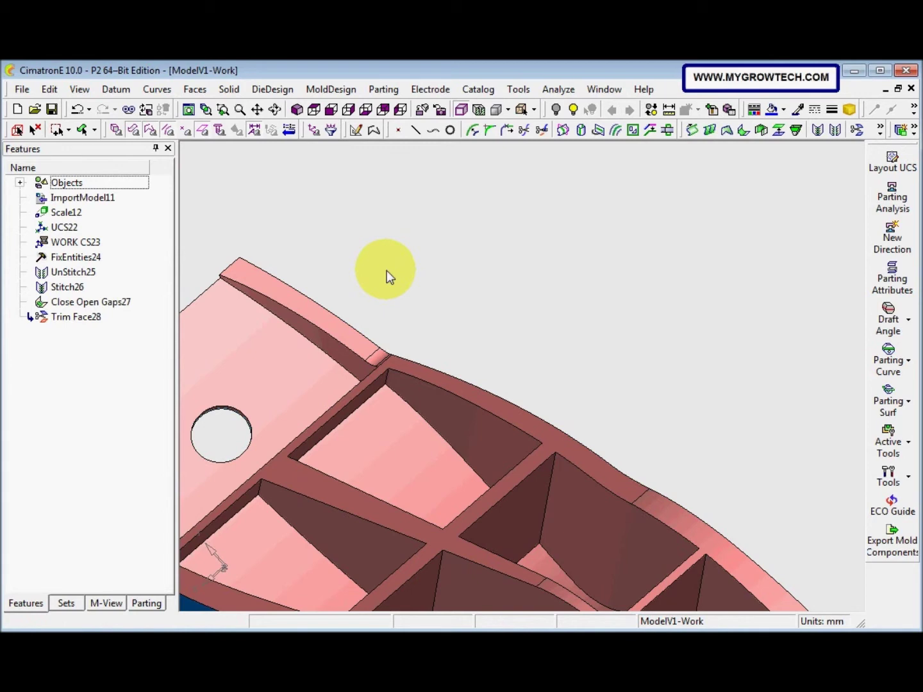
Run an open edges analysis by selection on the faces around the arm's holed end, with Free Selection and All Faces
key("o")
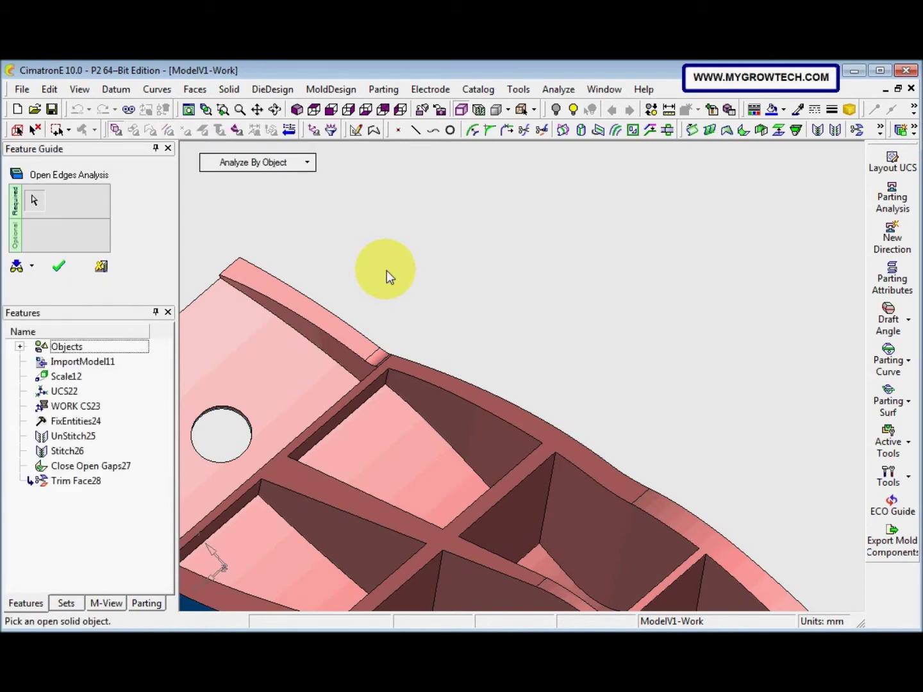
left_click(310, 168)
left_click(308, 196)
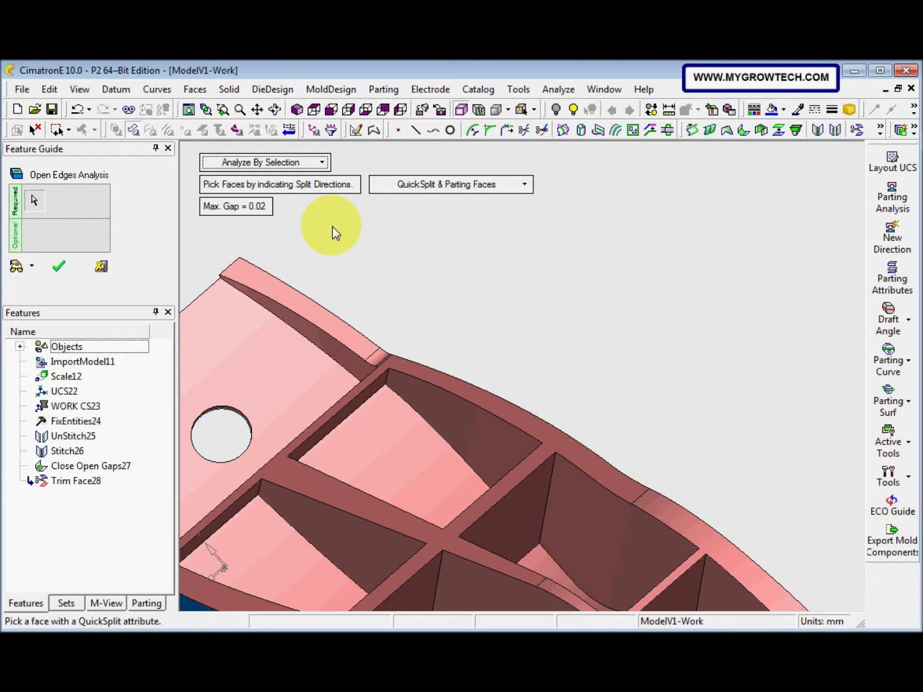
left_click(318, 187)
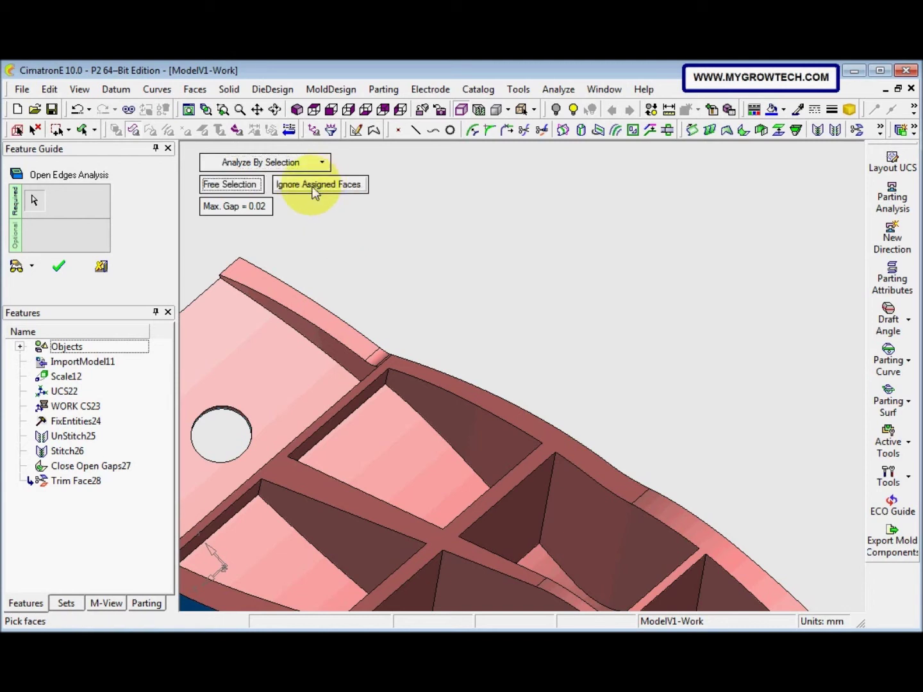
left_click(245, 186)
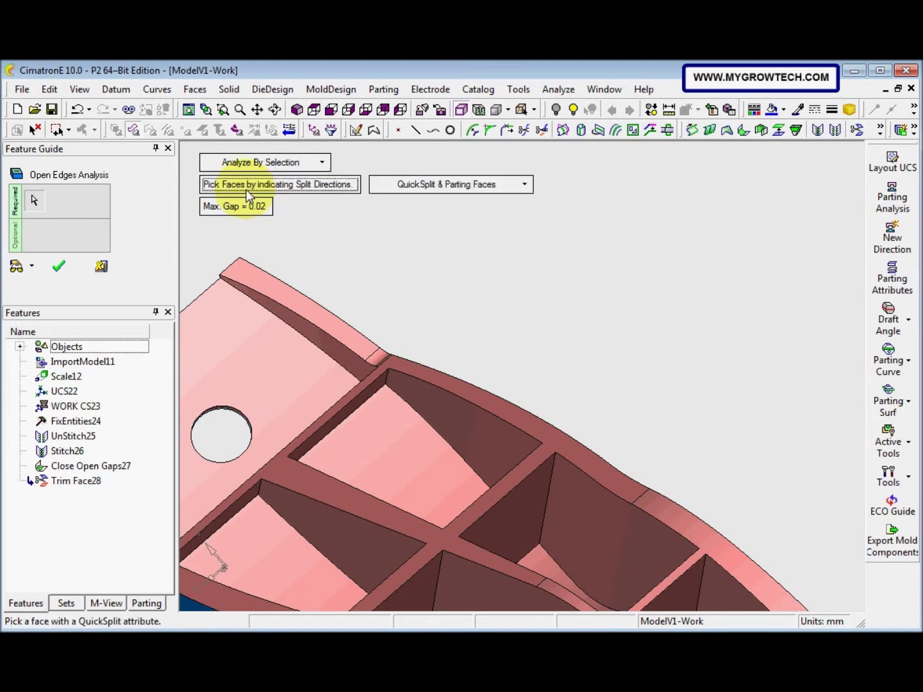
left_click(250, 192)
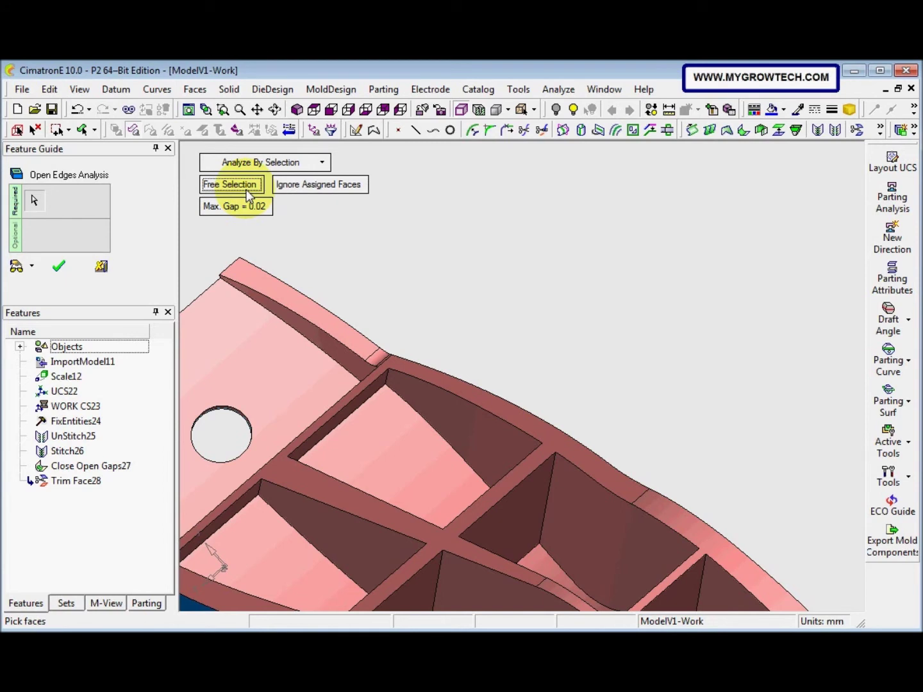
left_click(310, 188)
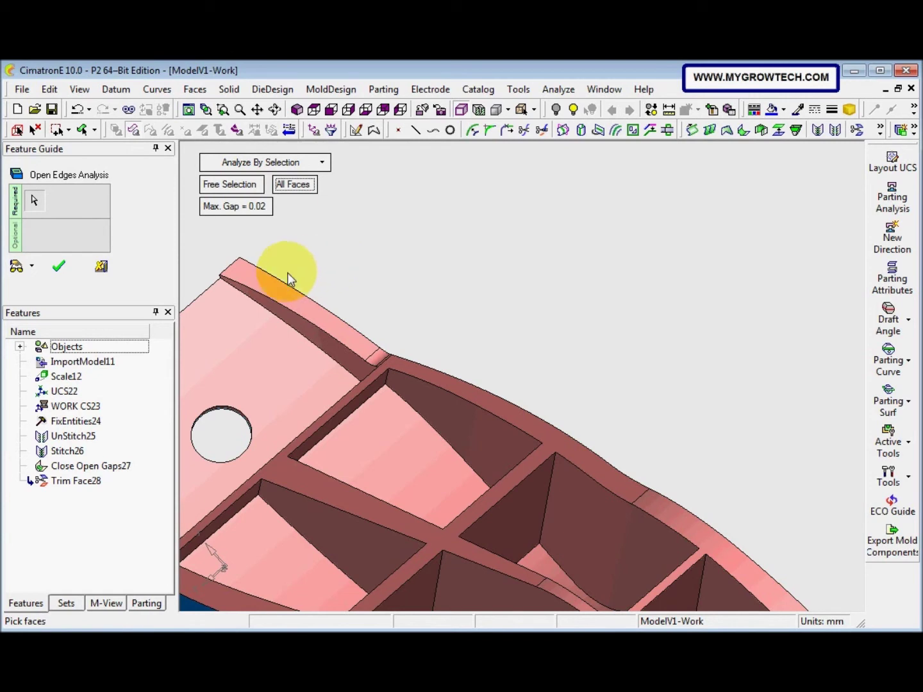
scroll(375, 336, "down", 3)
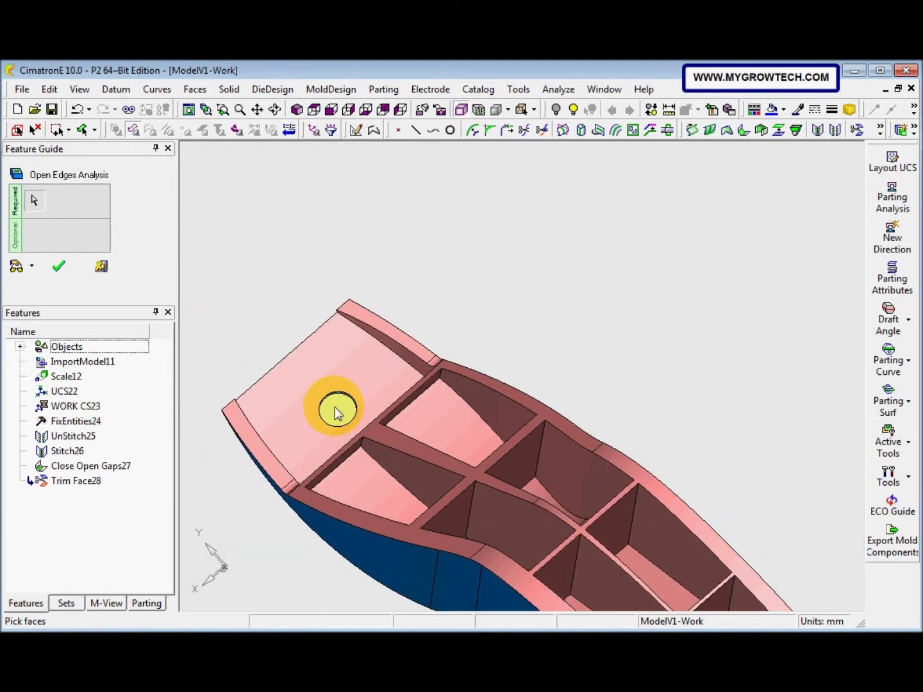
left_click_drag(270, 260, 540, 471)
right_click(512, 303)
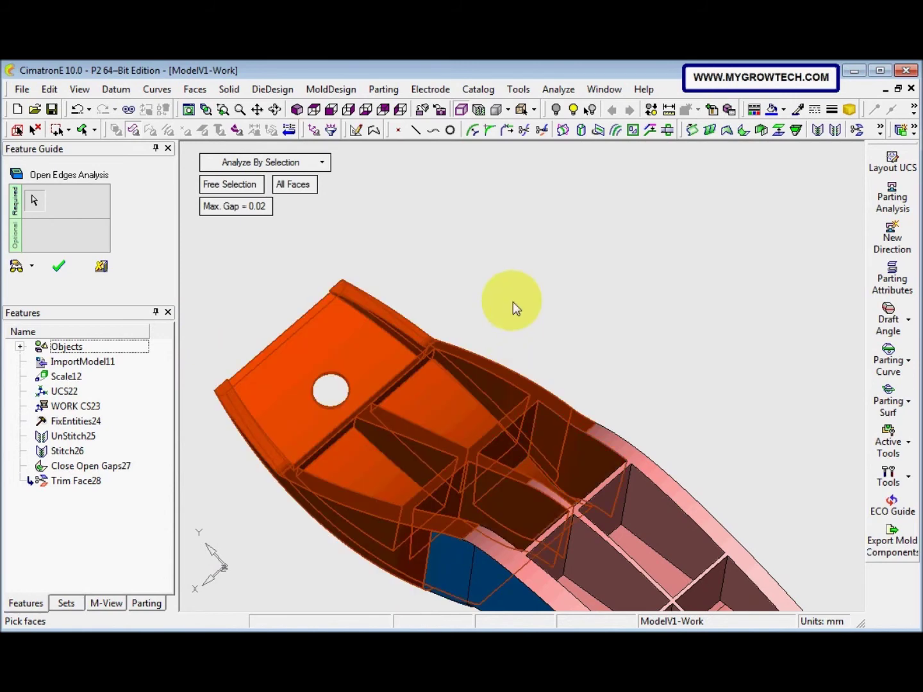
left_click(512, 302)
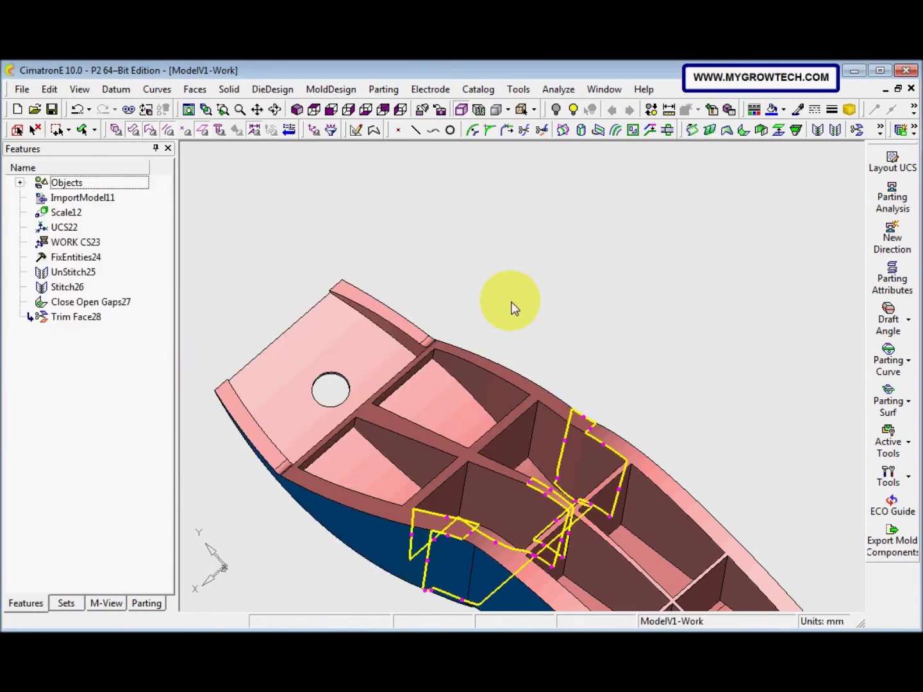
Examine the marked open edges along the arm's rib pockets, from the holed end to the middle section
middle_click_drag(487, 346, 451, 349)
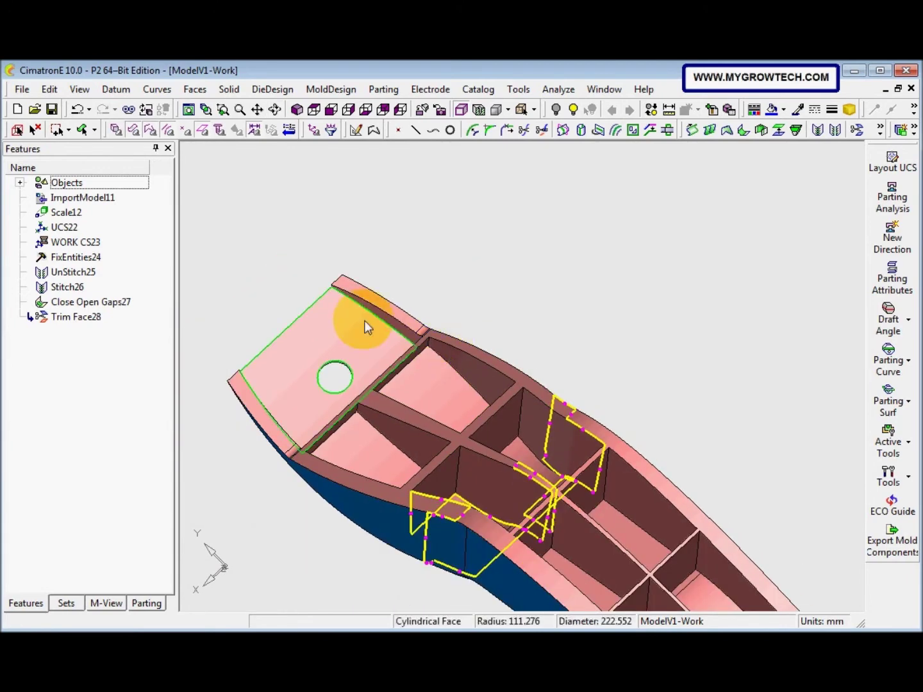
left_click(419, 295)
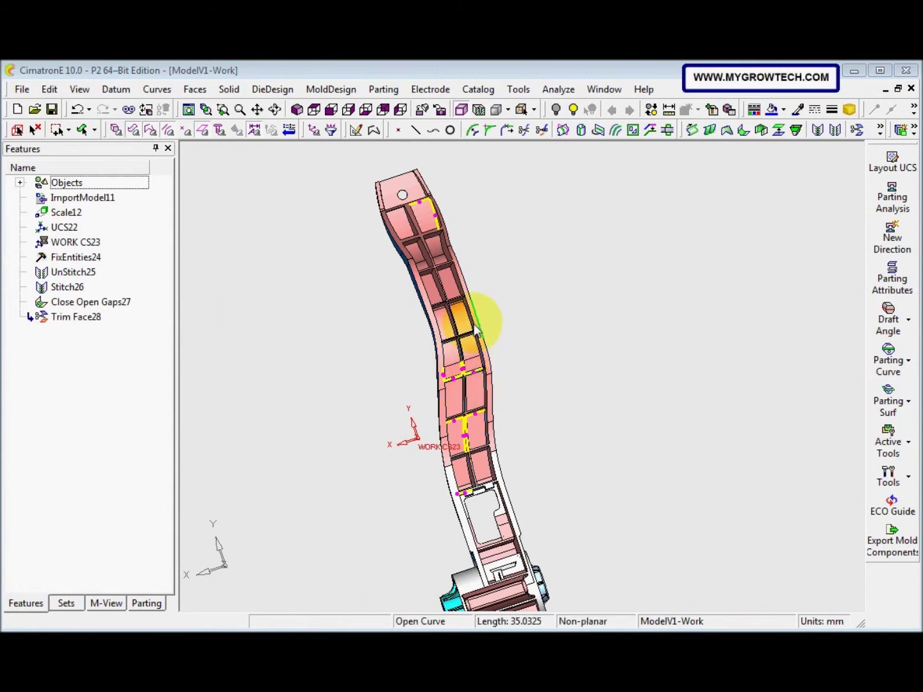
middle_click_drag(460, 410, 423, 510)
scroll(422, 511, "up", 5)
middle_click_drag(451, 421, 393, 434)
scroll(394, 332, "up", 3)
middle_click_drag(394, 332, 361, 366)
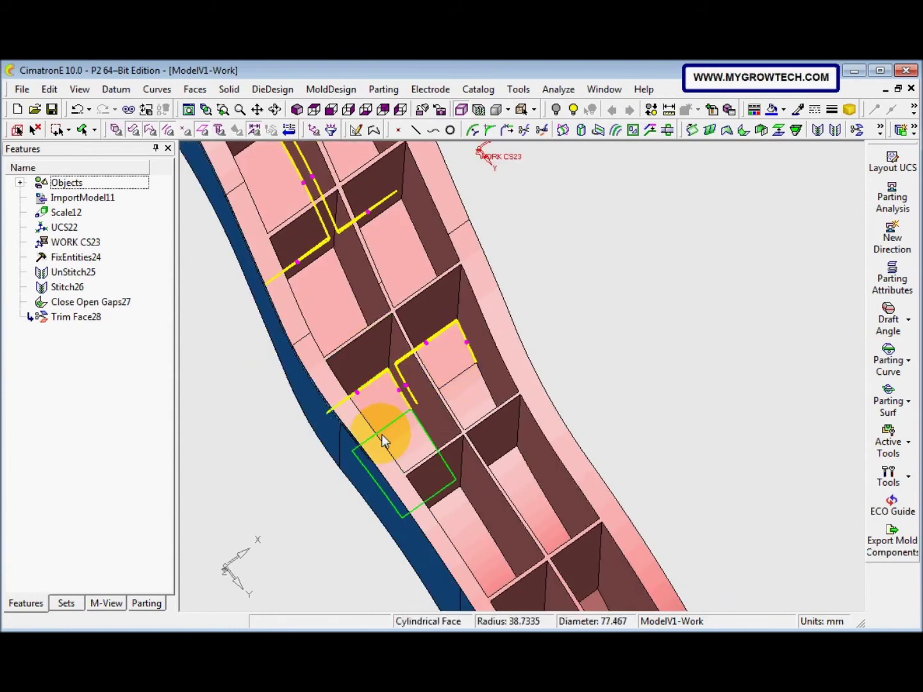
middle_click_drag(407, 421, 364, 479)
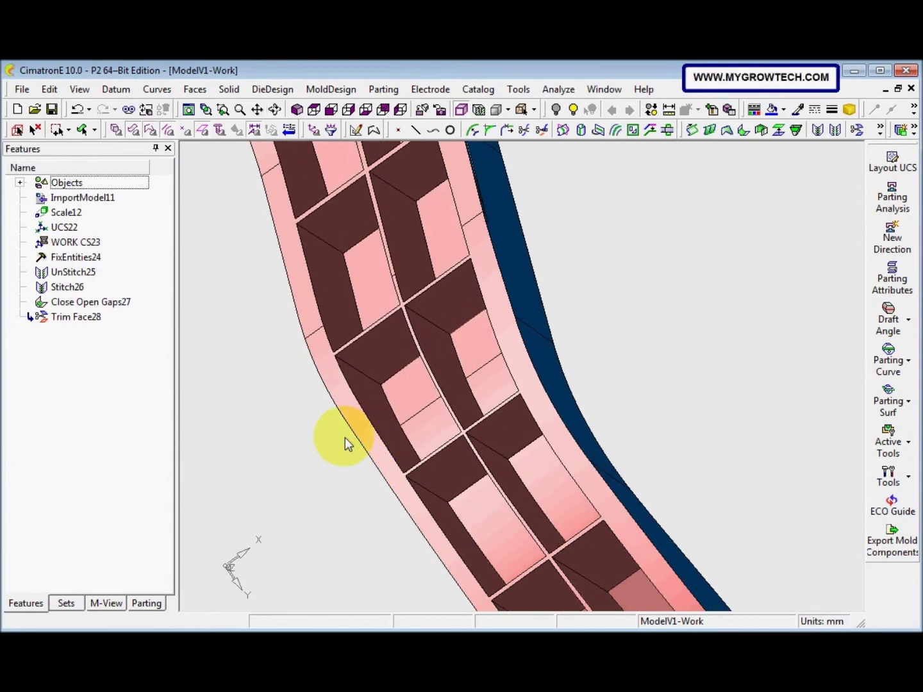
Trim the planar floor face of a rib pocket midway along the arm at a point close to the face, using Section
left_click(195, 89)
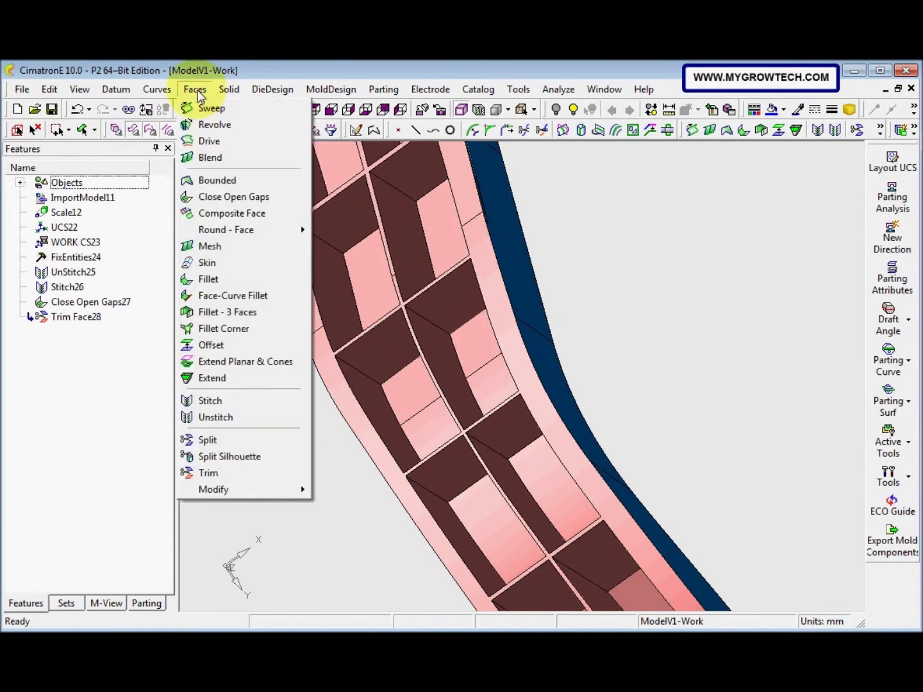
left_click(207, 473)
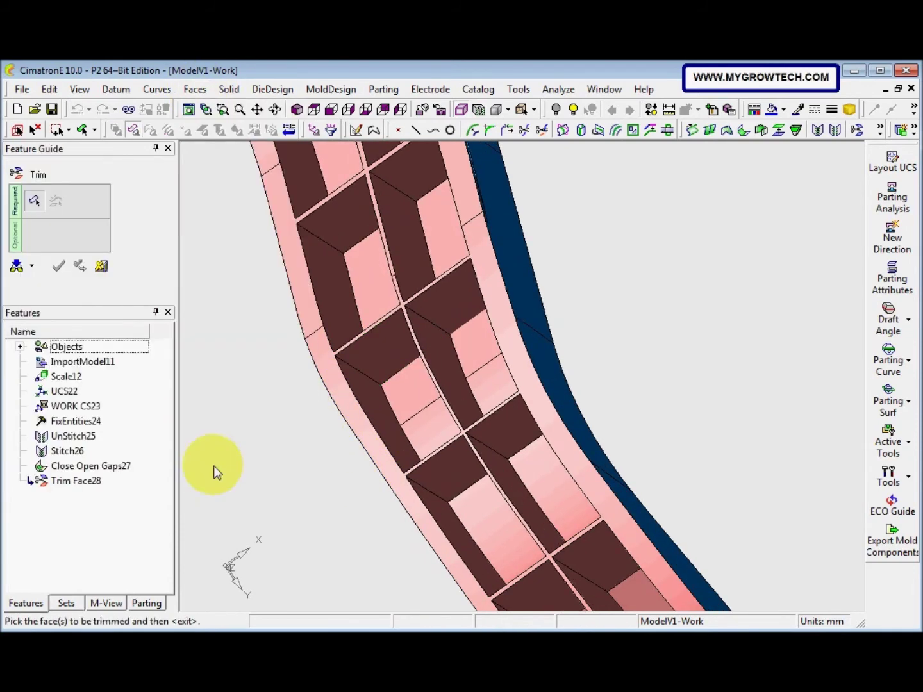
left_click(405, 410)
middle_click_drag(406, 410, 319, 458)
middle_click(286, 465)
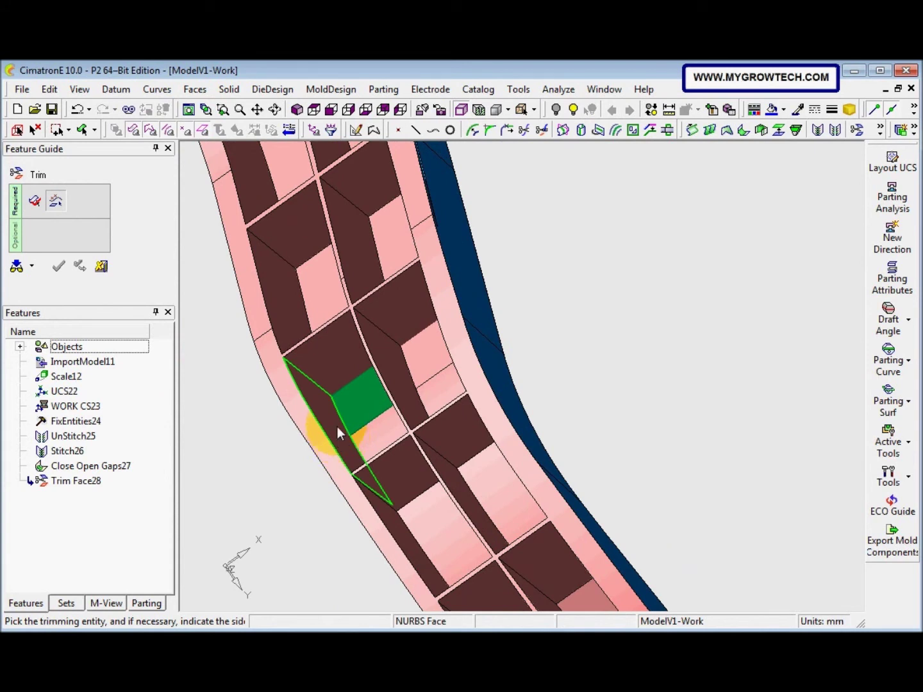
left_click(914, 110)
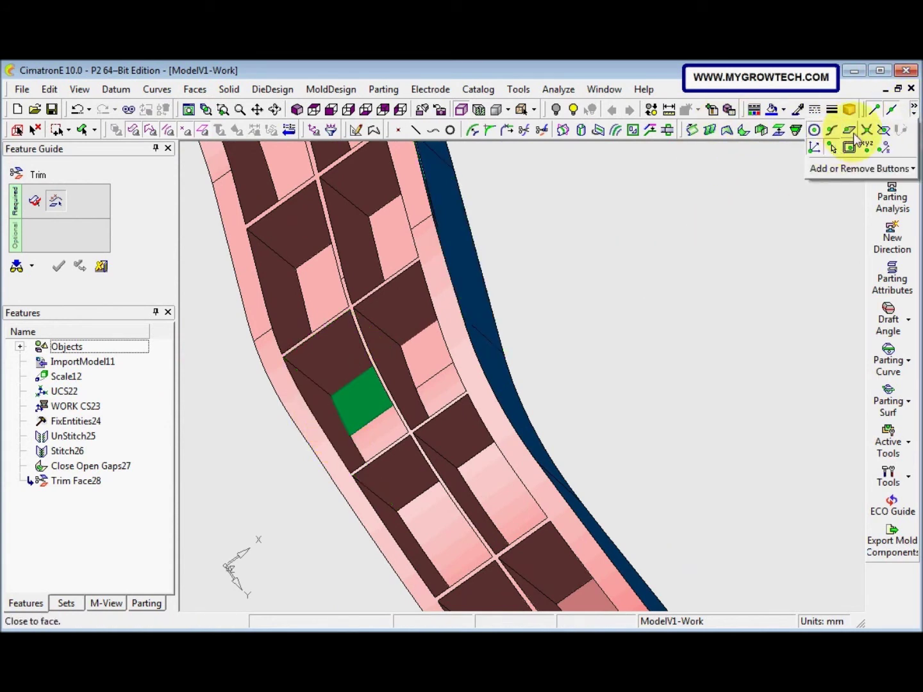
left_click(852, 133)
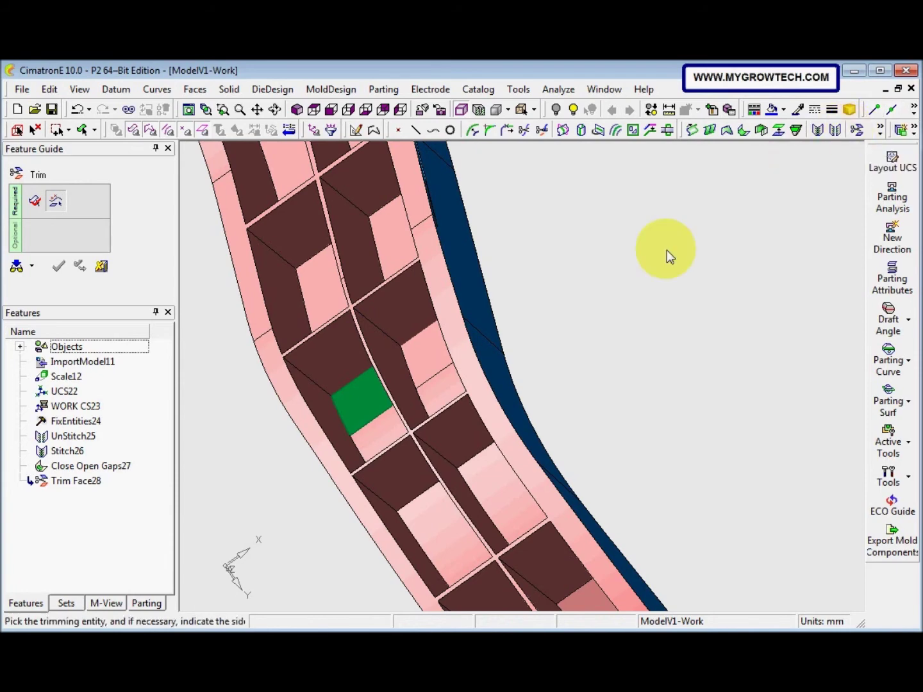
scroll(366, 396, "up", 4)
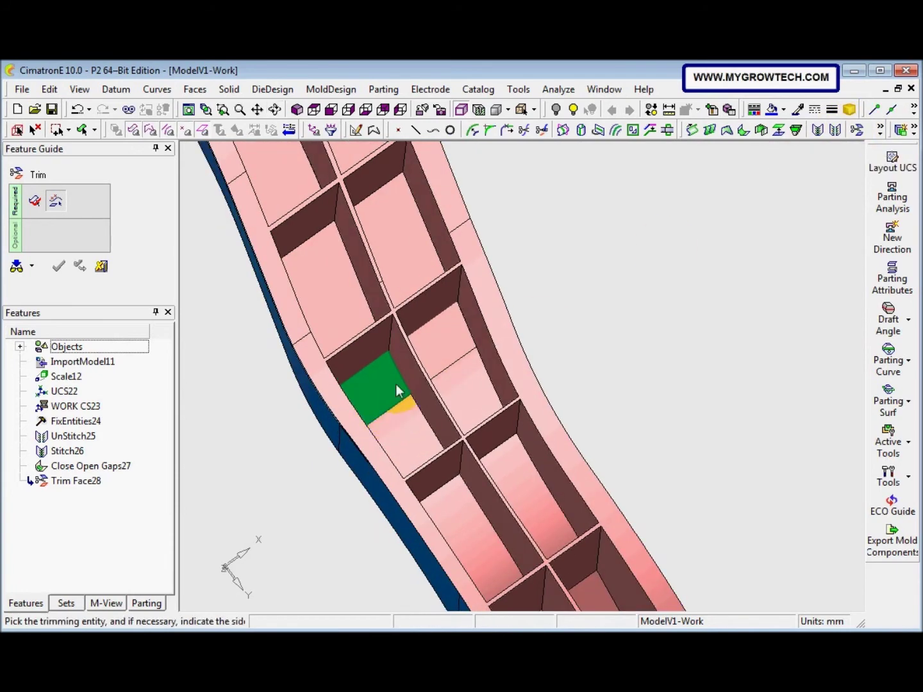
left_click(333, 379)
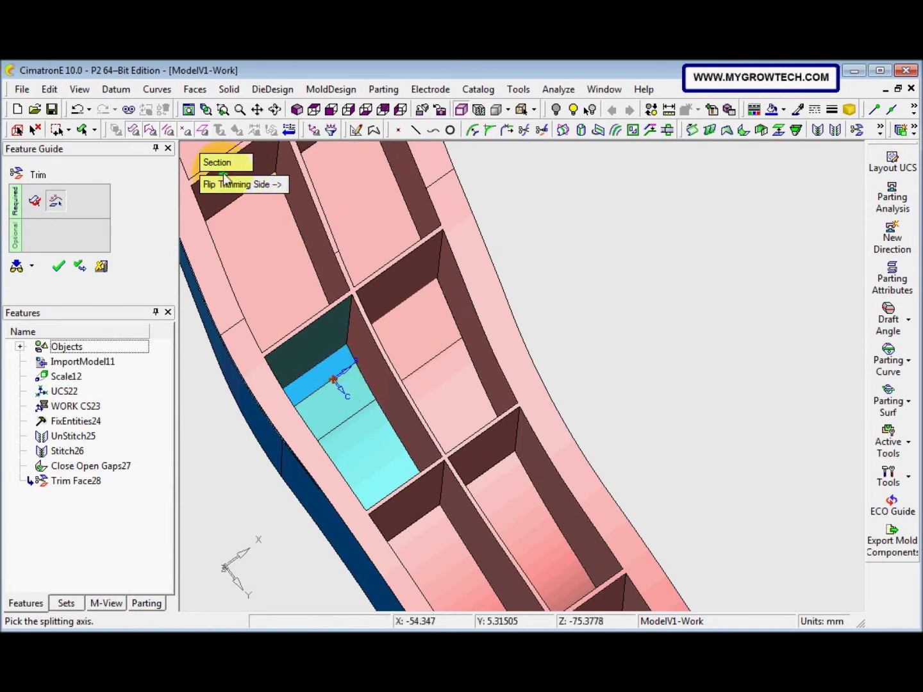
left_click(344, 399)
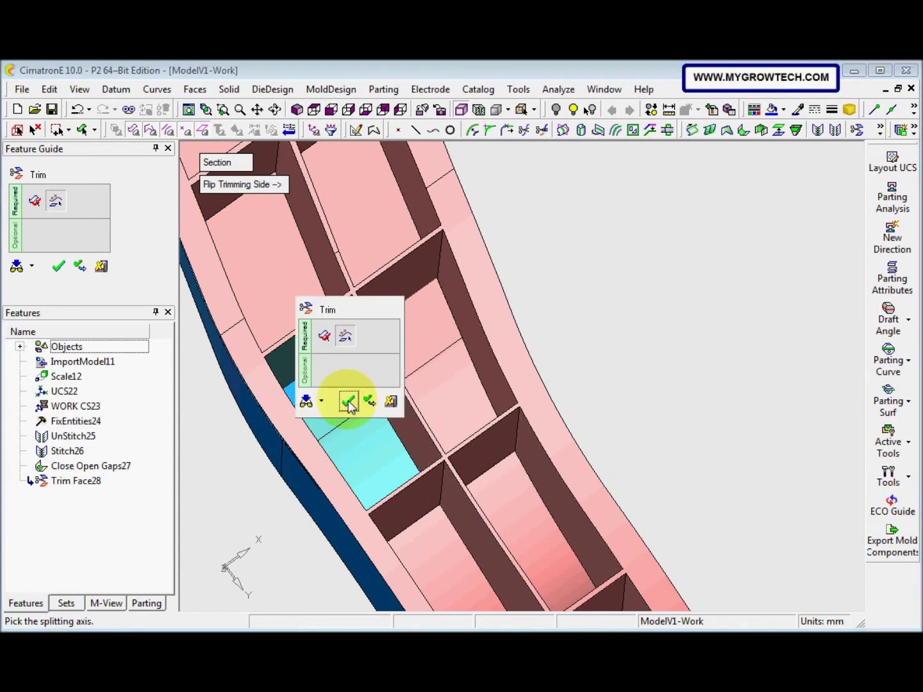
left_click(365, 400)
Trim the same pocket floor face in the other direction at a point close to the face, using Cross-section
left_click(344, 397)
middle_click(346, 393)
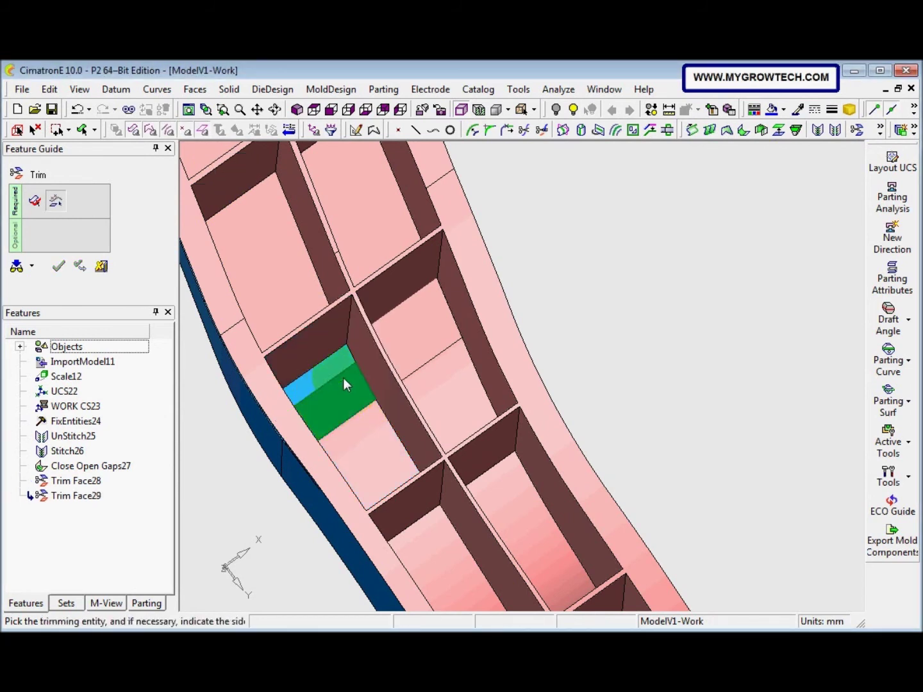
left_click(912, 110)
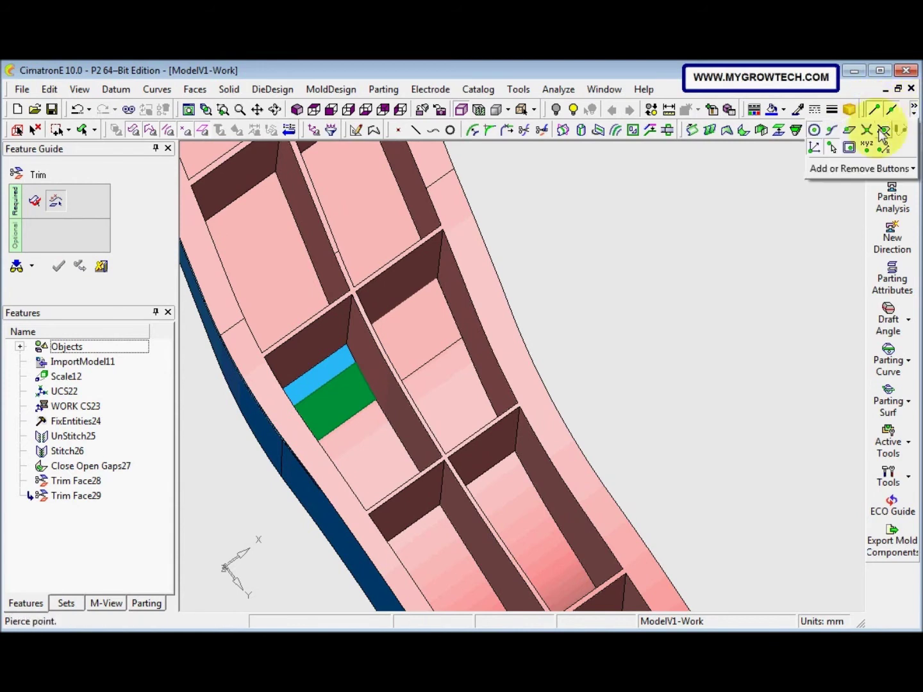
left_click(846, 132)
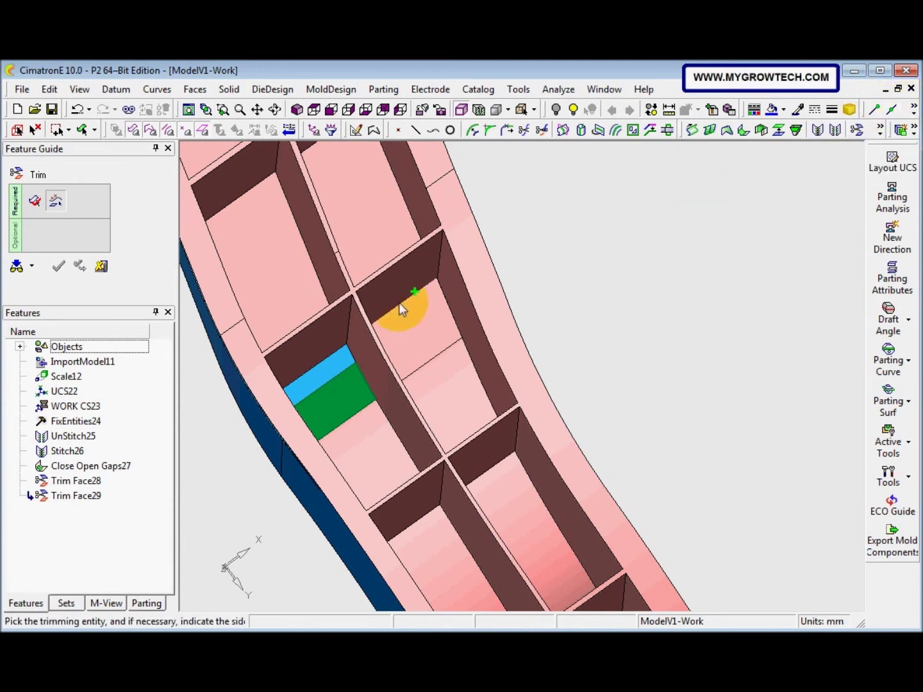
left_click(337, 383)
left_click(236, 164)
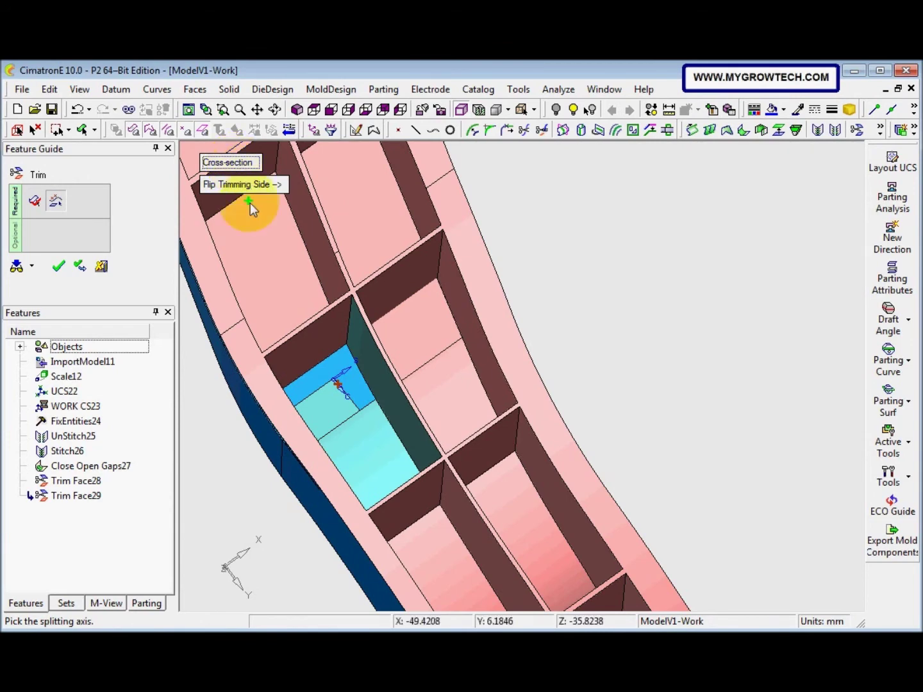
middle_click(261, 241)
left_click(262, 242)
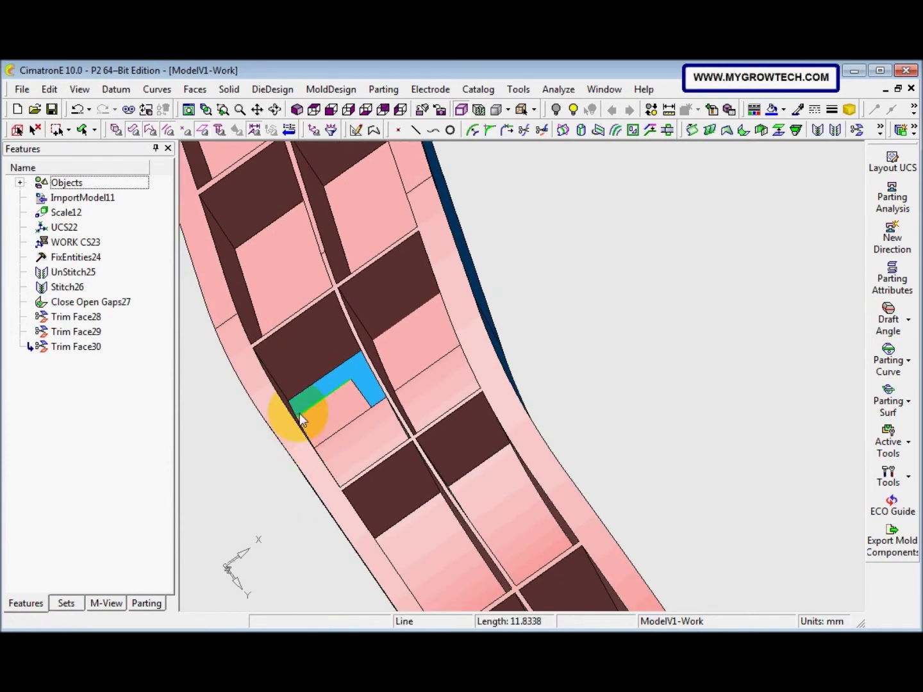
Close the open gap left in the trimmed pocket floor midway along the arm, with Same Faces and Merge Adjacent Faces on
left_click(198, 90)
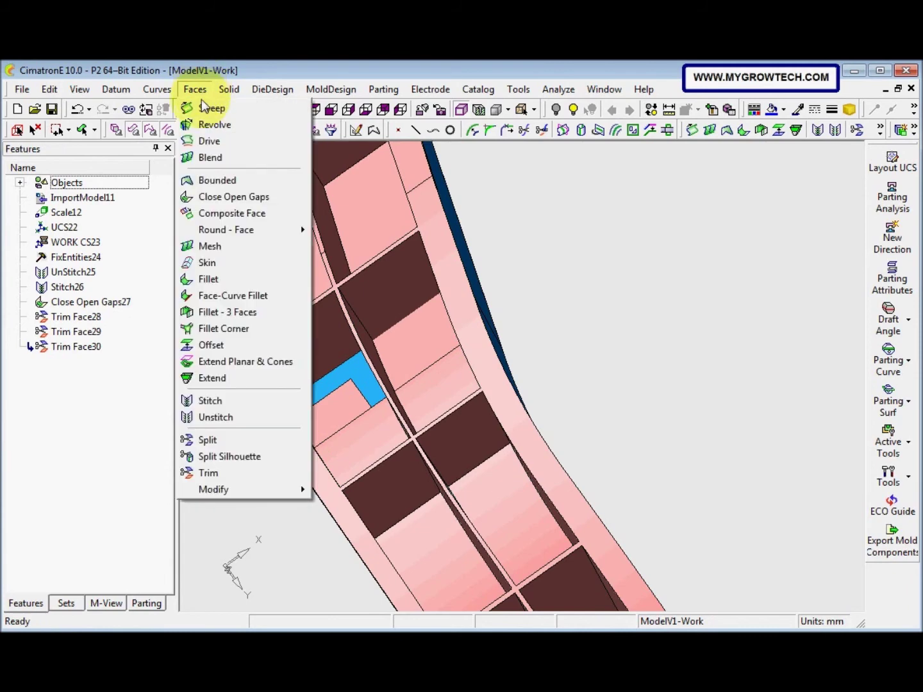
left_click(219, 205)
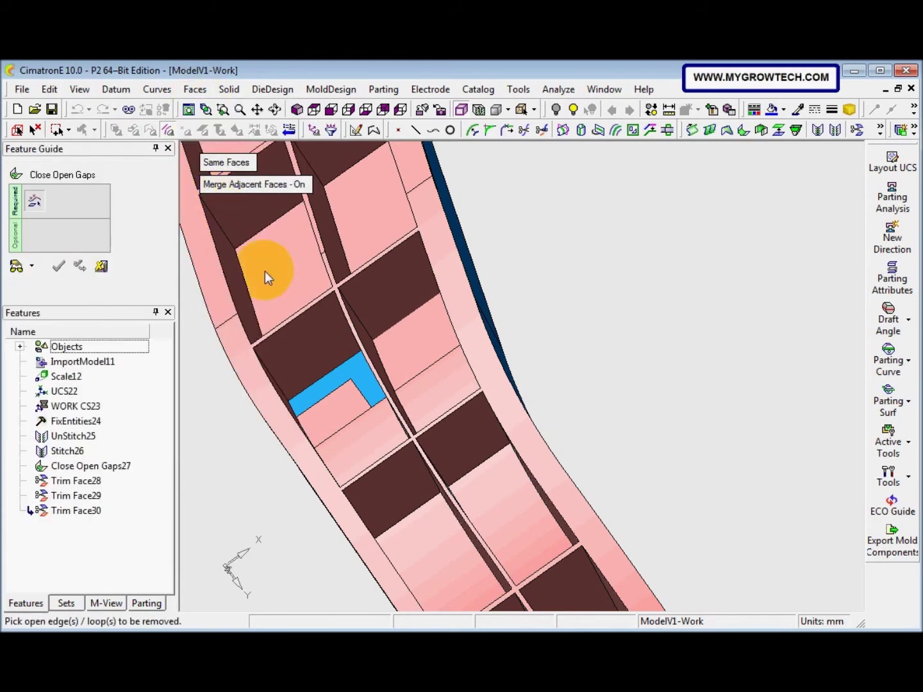
left_click(335, 389)
left_click_drag(354, 412, 314, 442, "ctrl")
middle_click(363, 412)
left_click(364, 412)
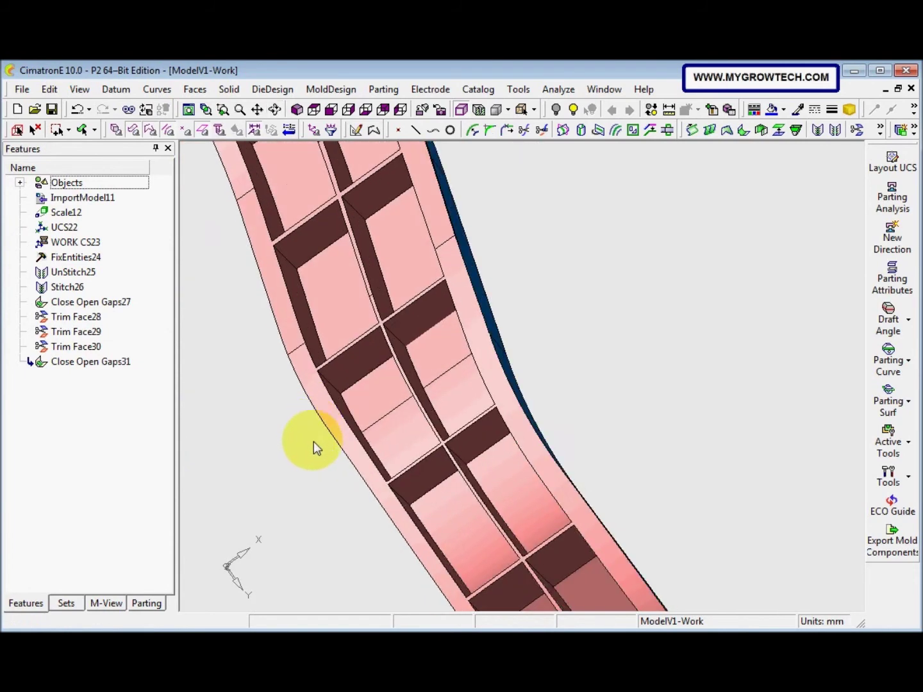
right_click_drag(314, 441, 341, 387, "ctrl")
left_click(86, 364)
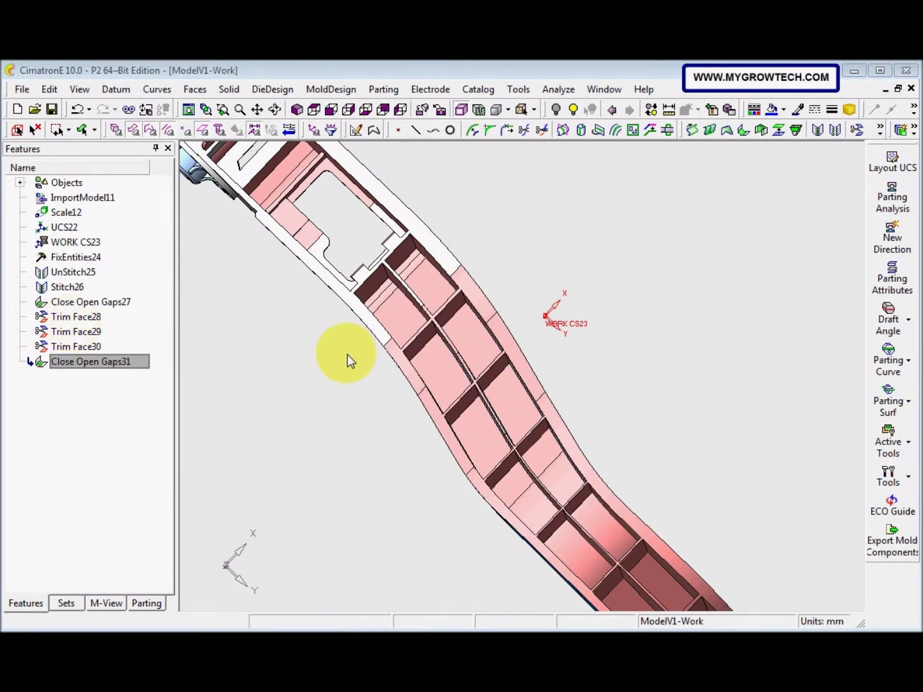
left_click(447, 398)
left_click(348, 410)
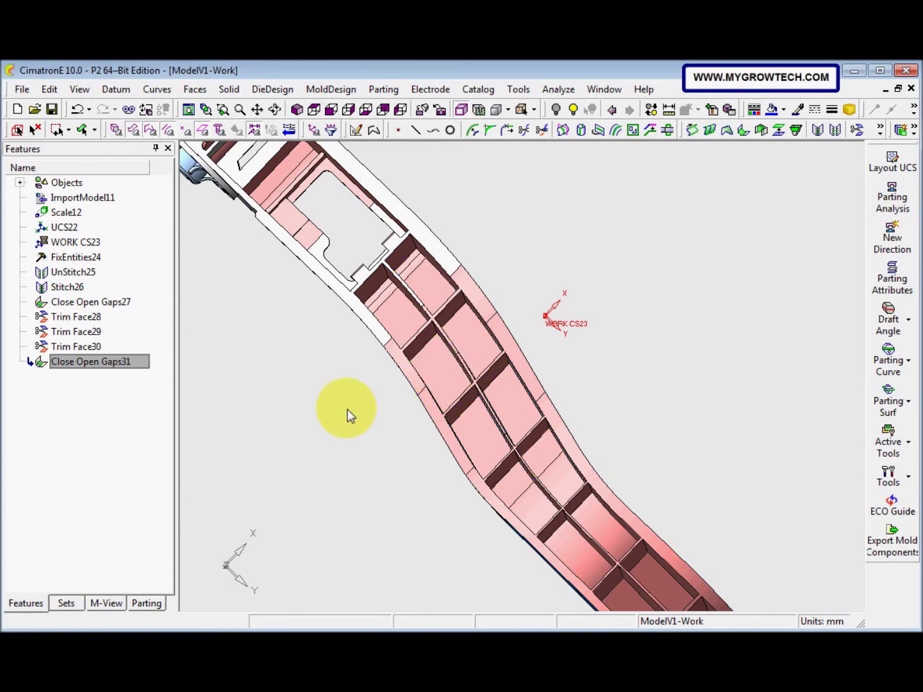
Isolate the planar floor face of a rib pocket near the arm's rectangular opening by hiding everything else
scroll(376, 409, "up", 3)
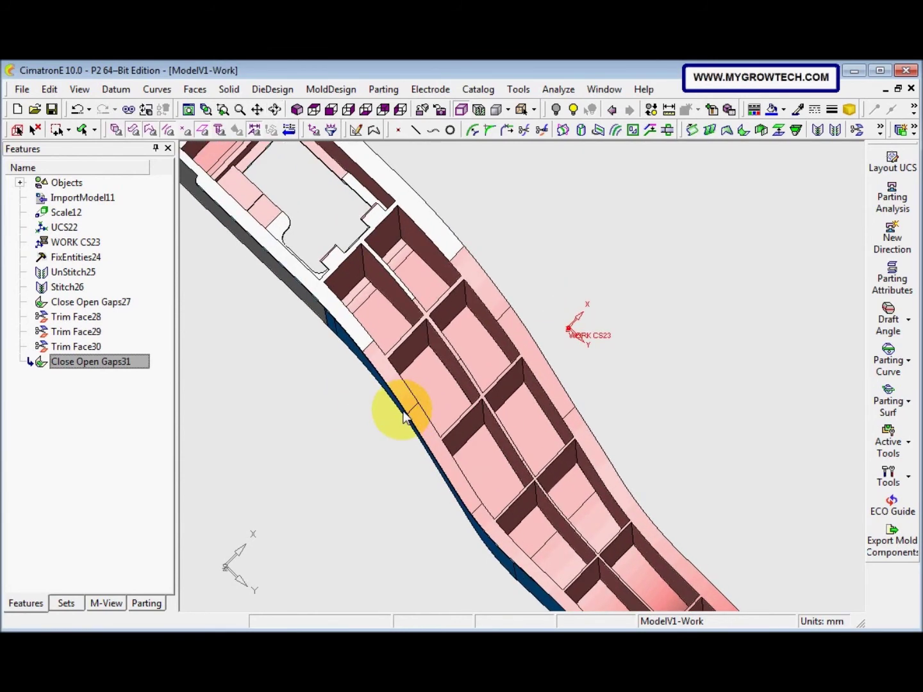
left_click(433, 394)
right_click(433, 391)
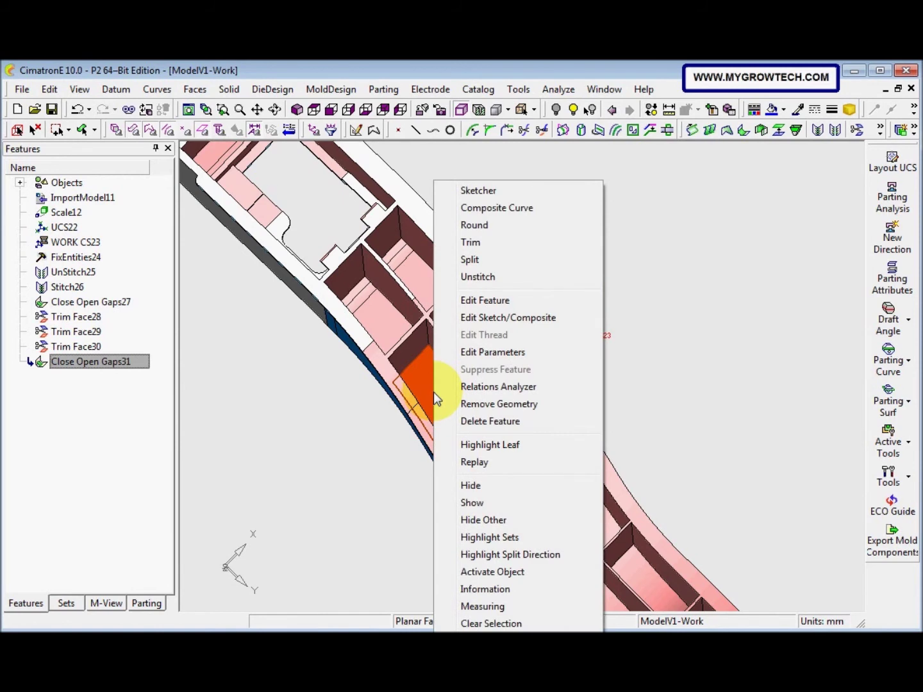
left_click(482, 521)
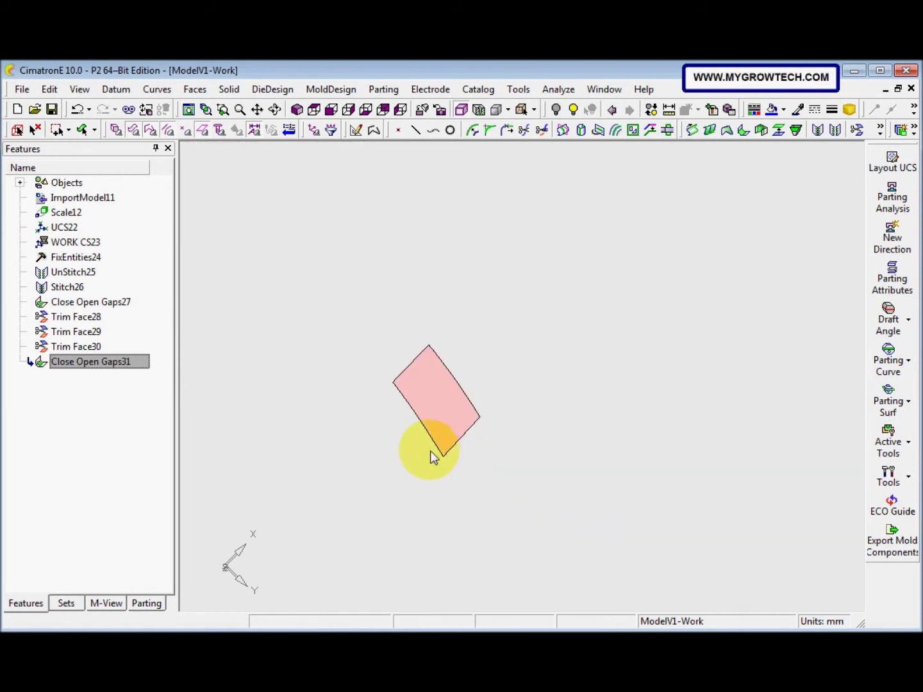
Create a chained composite curve along the long curved edge and the adjoining short edge of the isolated floor face
left_click_drag(399, 455, 439, 475, "ctrl")
right_click_drag(438, 475, 443, 391, "ctrl")
middle_click_drag(442, 390, 437, 369, "ctrl")
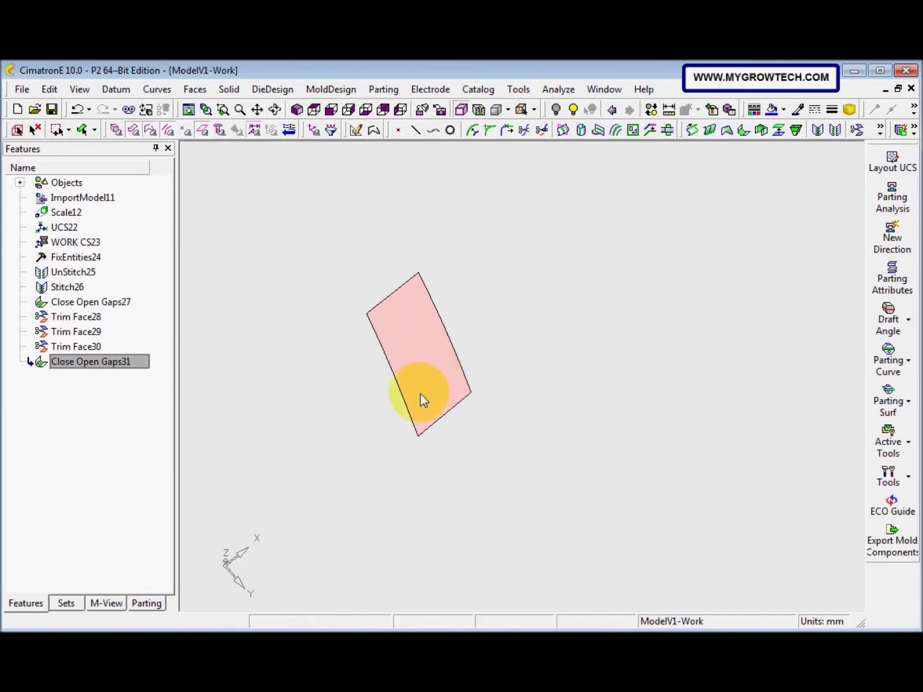
right_click_drag(420, 394, 441, 318, "ctrl")
left_click(373, 130)
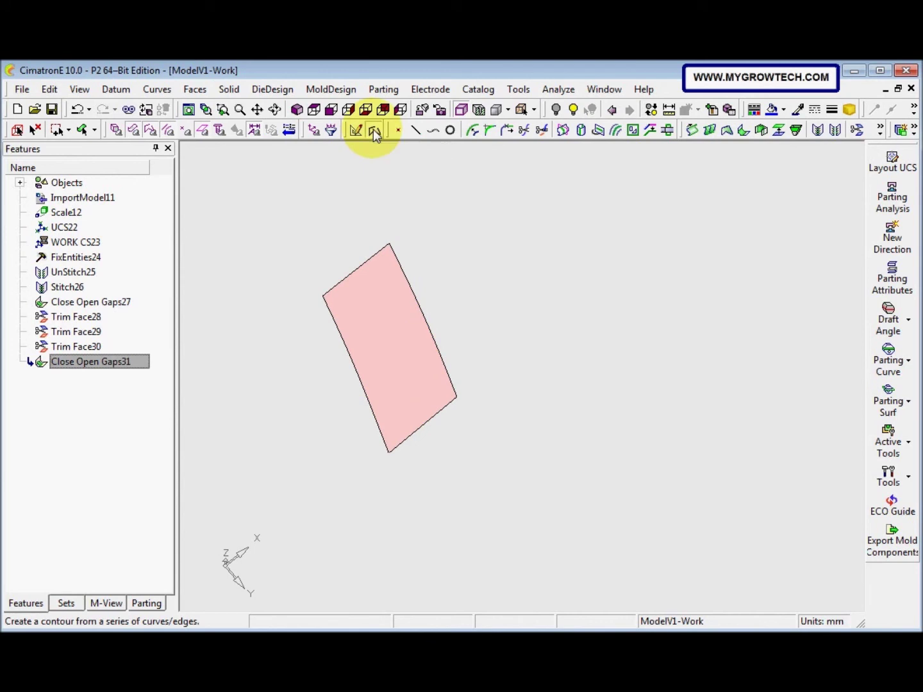
left_click(415, 296)
left_click(441, 412)
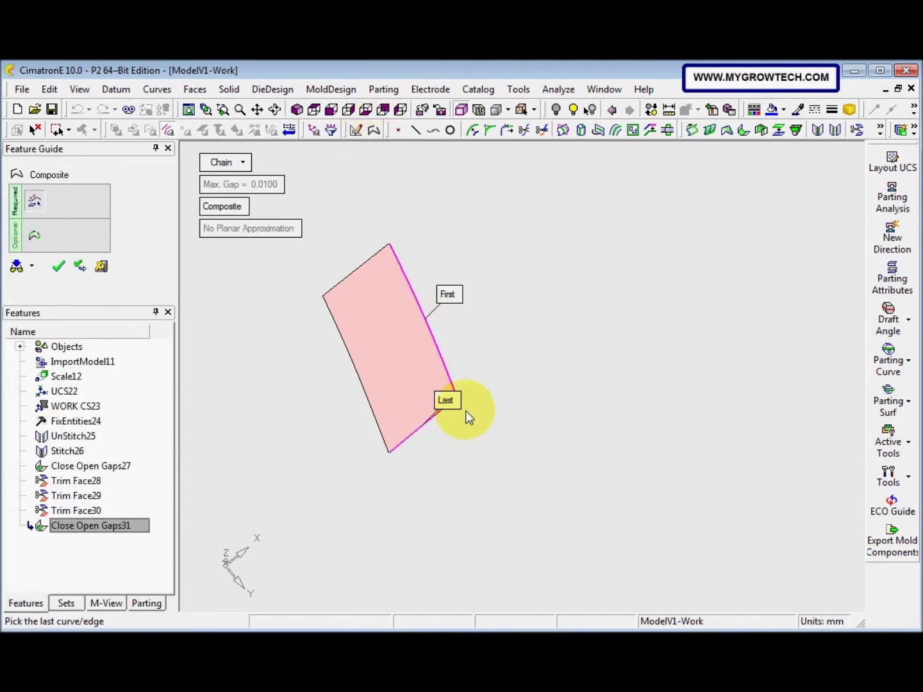
middle_click(482, 422)
left_click(482, 423)
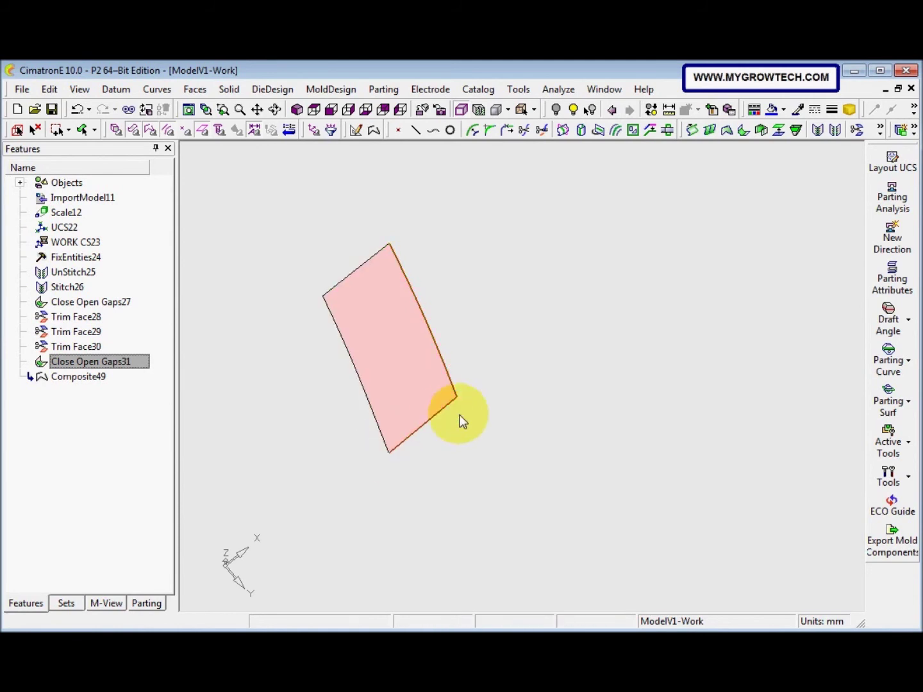
Extend the isolated floor face along the composite curve by 5 mm, using Natural - Multi Continuous, Same Face and Auto Directions
left_click(195, 89)
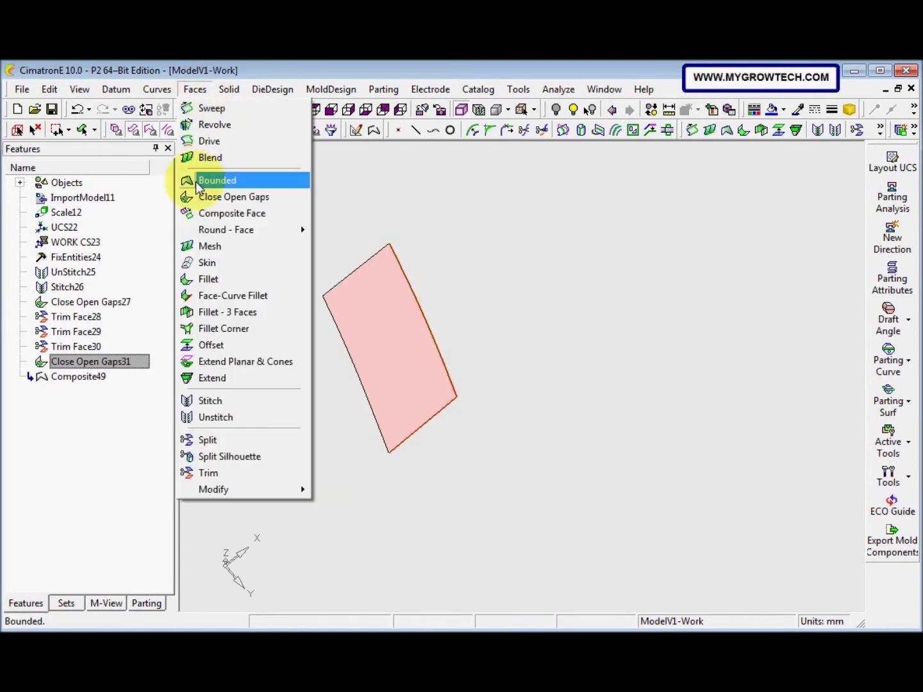
left_click(212, 377)
left_click(309, 165)
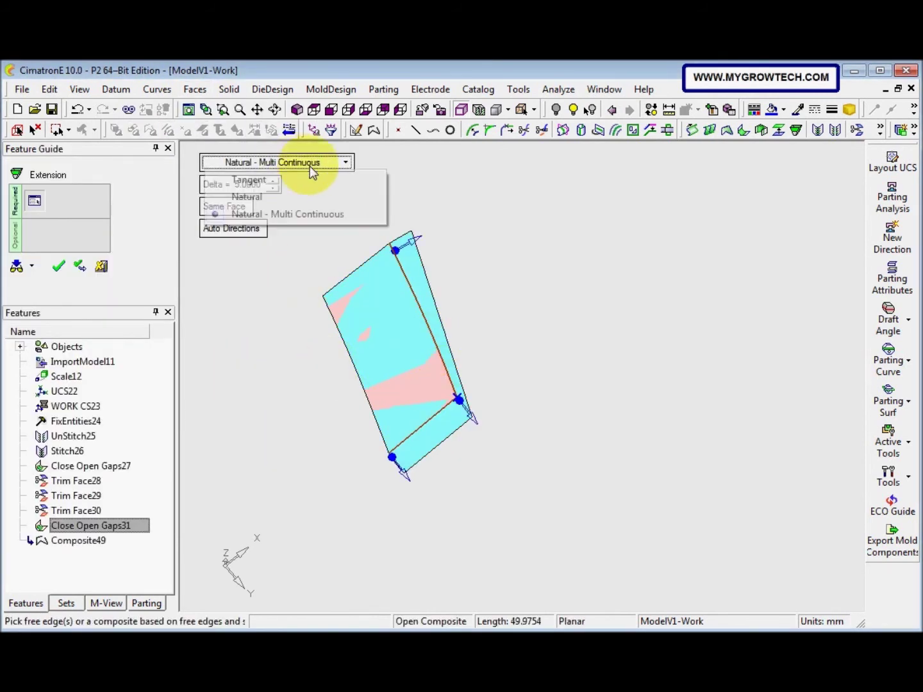
left_click(324, 218)
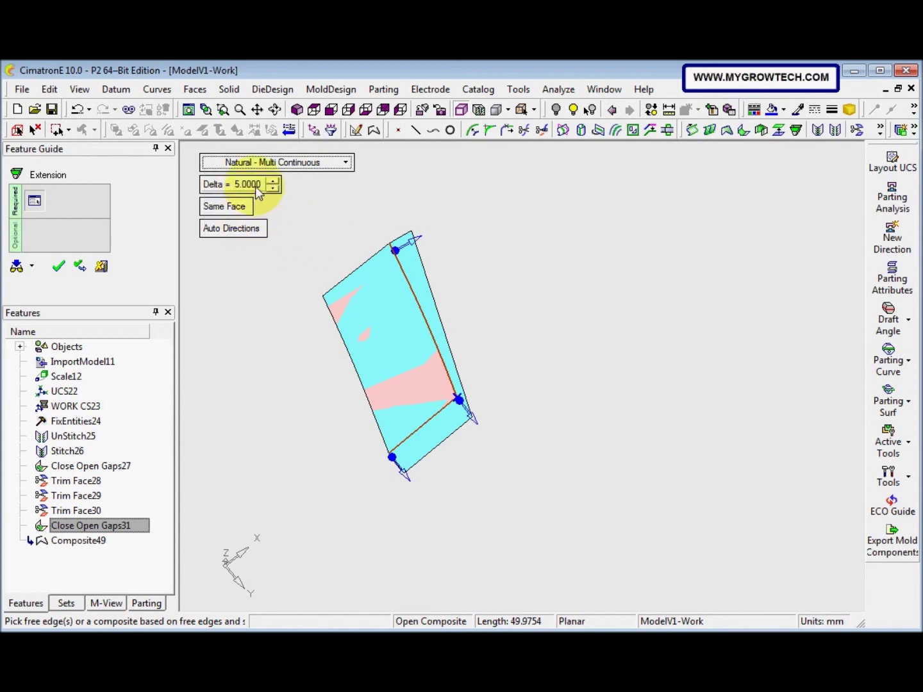
right_click(289, 341)
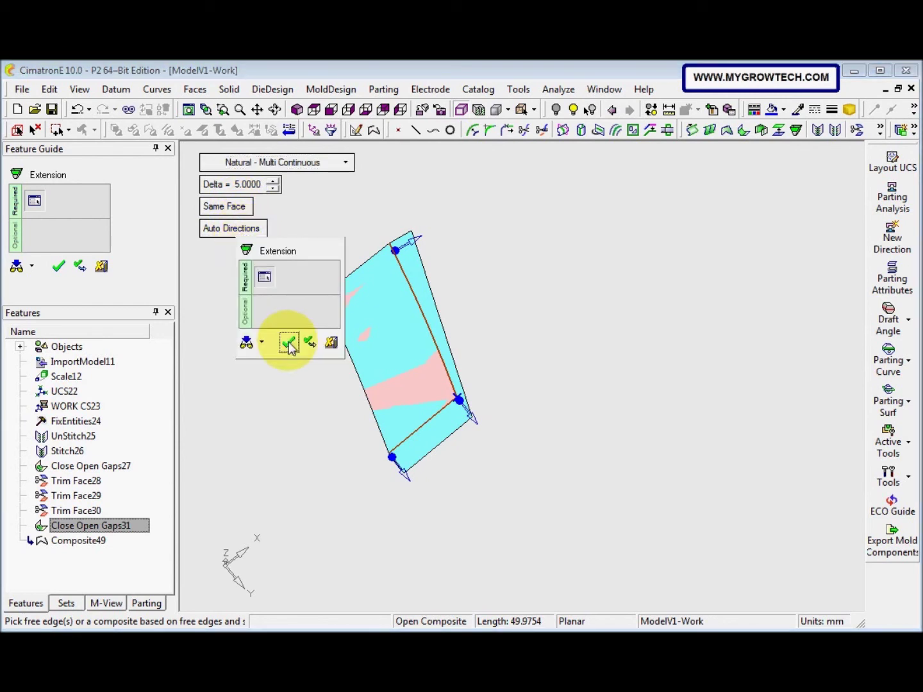
left_click(289, 343)
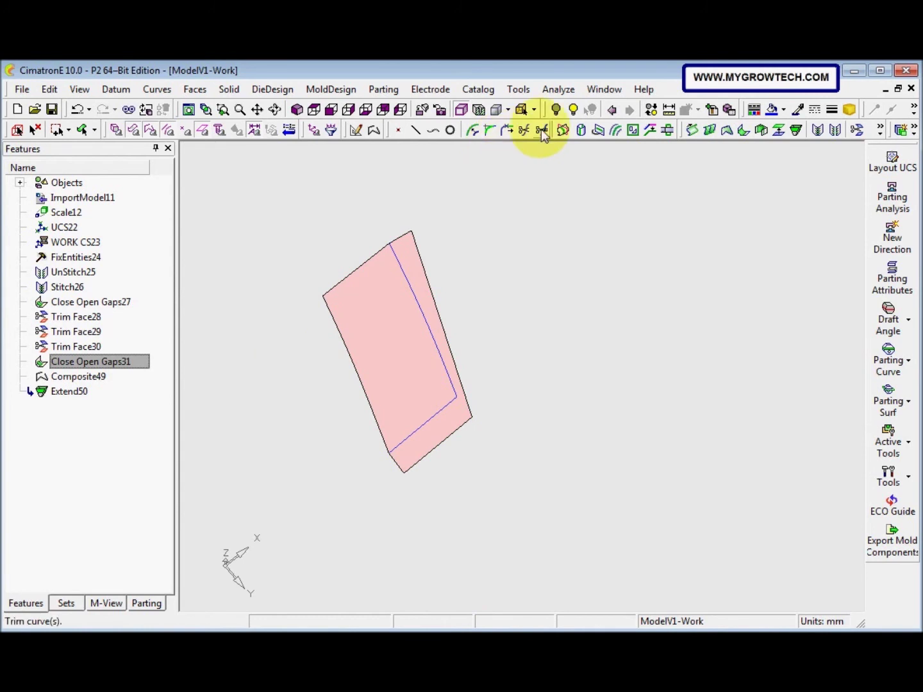
Hide the composite curve and restore the display of the rest of the arm
left_click(412, 291)
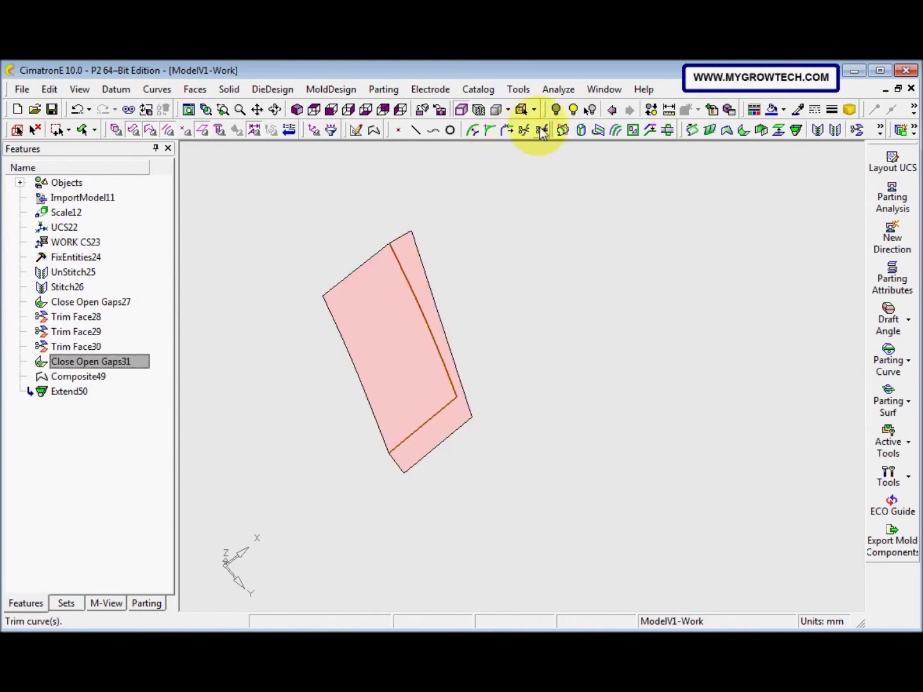
left_click(555, 109)
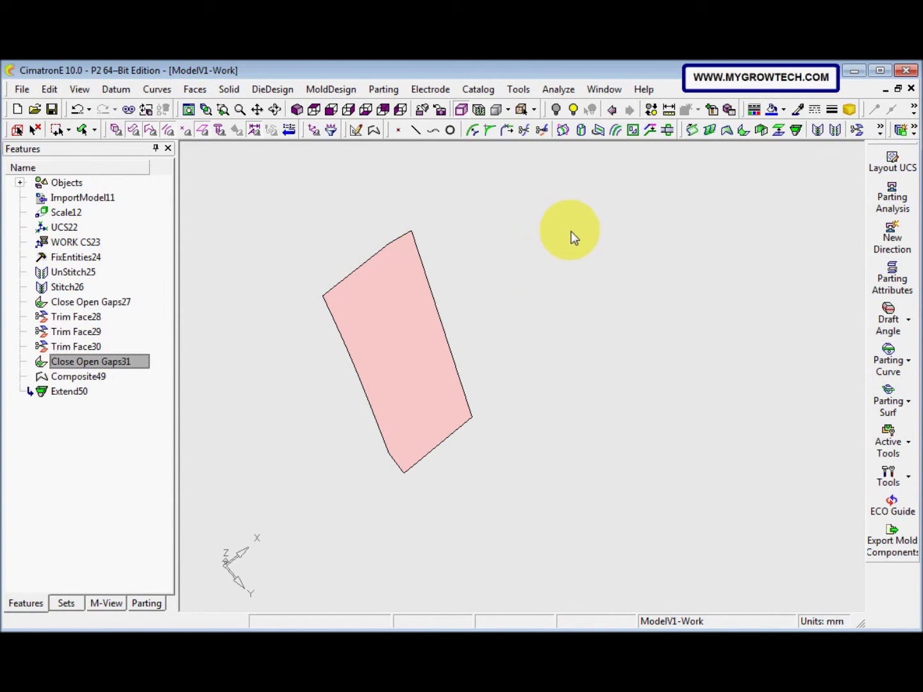
left_click(611, 112)
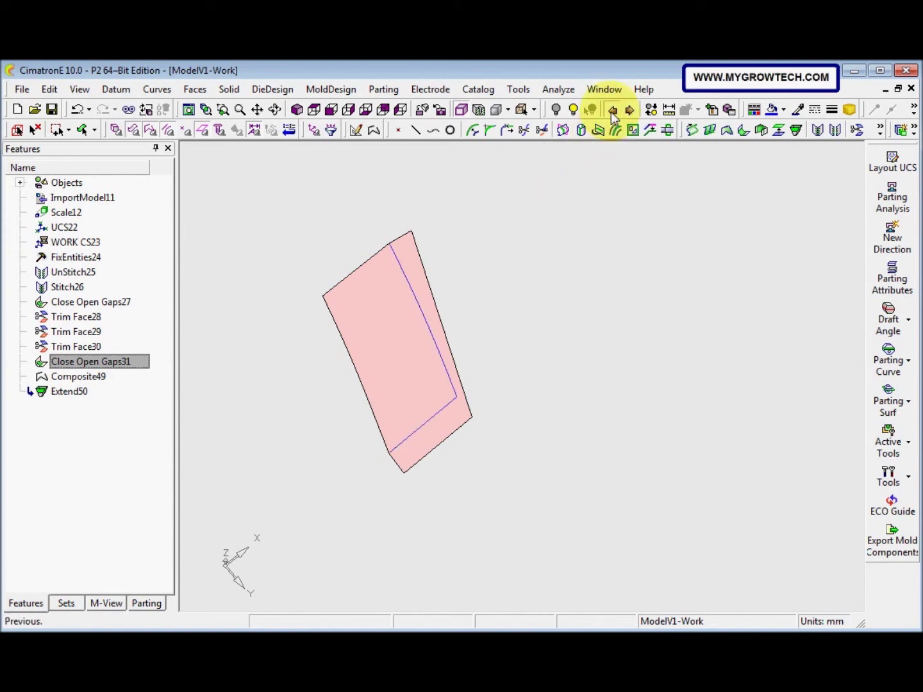
left_click(612, 111)
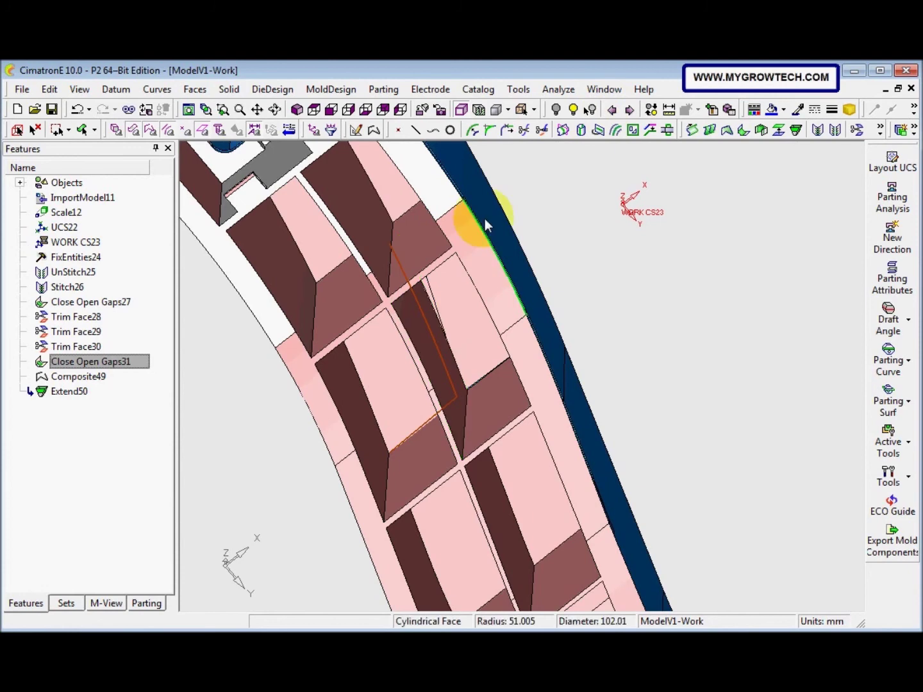
Trim the extended pocket floor face and its adjoining rib walls against each other, using Trim Both
middle_click_drag(571, 286, 460, 398)
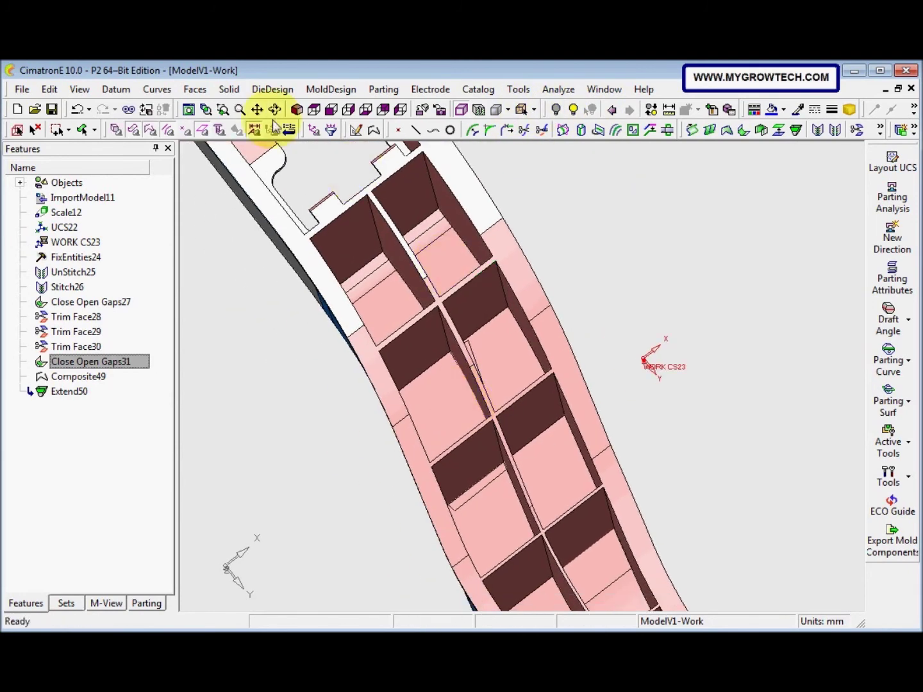
left_click(193, 90)
left_click(220, 476)
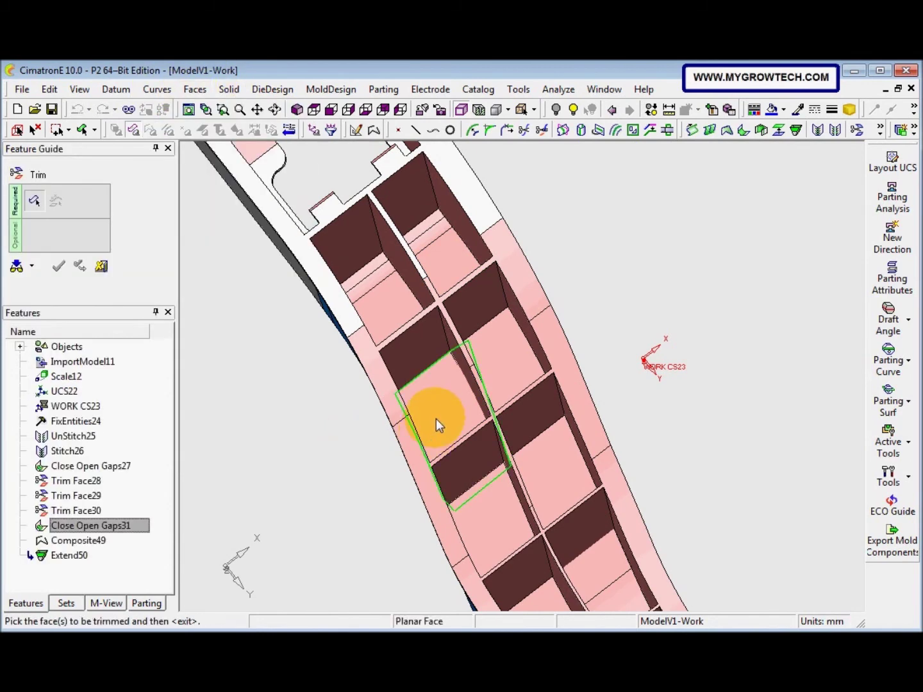
left_click(437, 414)
middle_click_drag(445, 424, 444, 479)
left_click(478, 402)
left_click(484, 510)
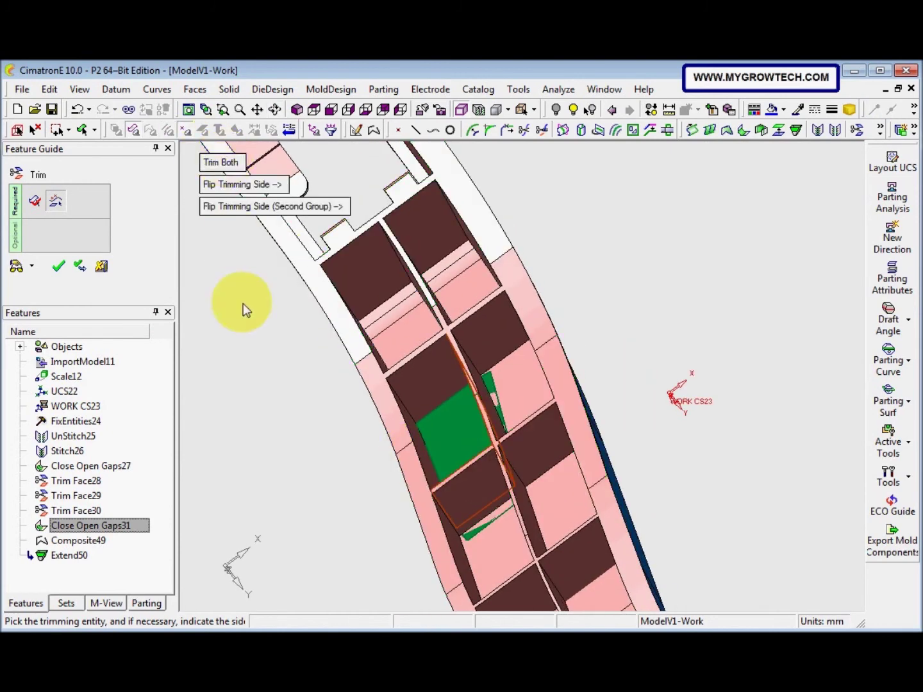
middle_click(258, 387)
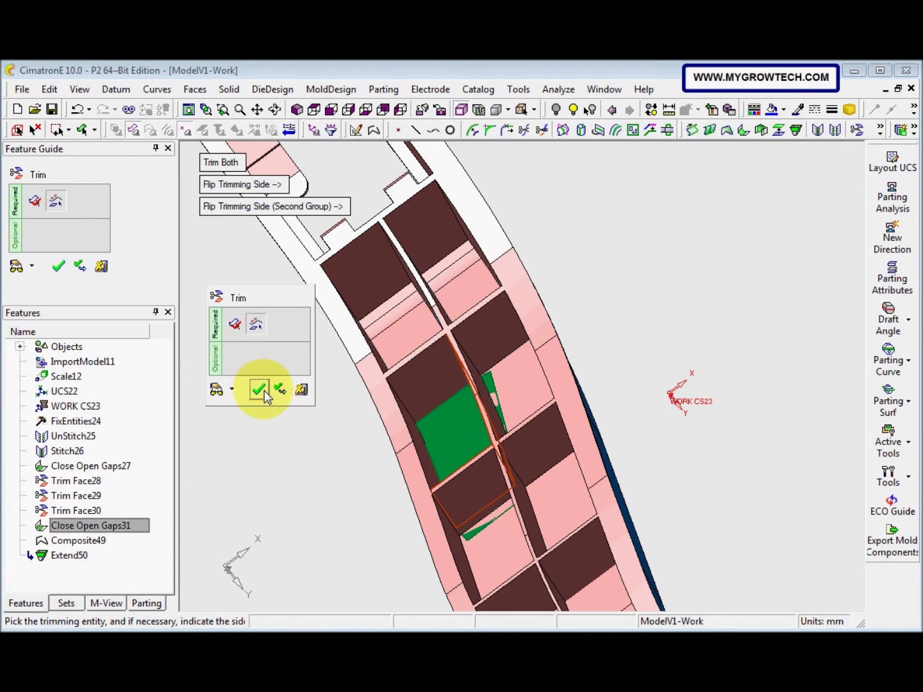
left_click(259, 389)
Run an open edges analysis by selection on the faces around the trimmed pocket, with Free Selection, All Faces and a 0.02 maximum gap
middle_click_drag(295, 406, 404, 432)
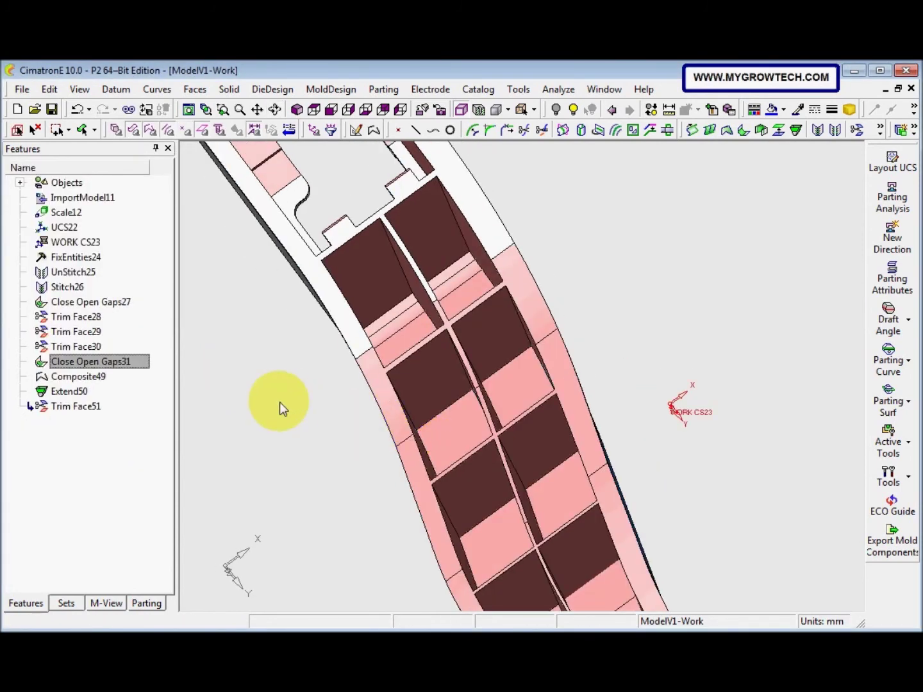
left_click(269, 163)
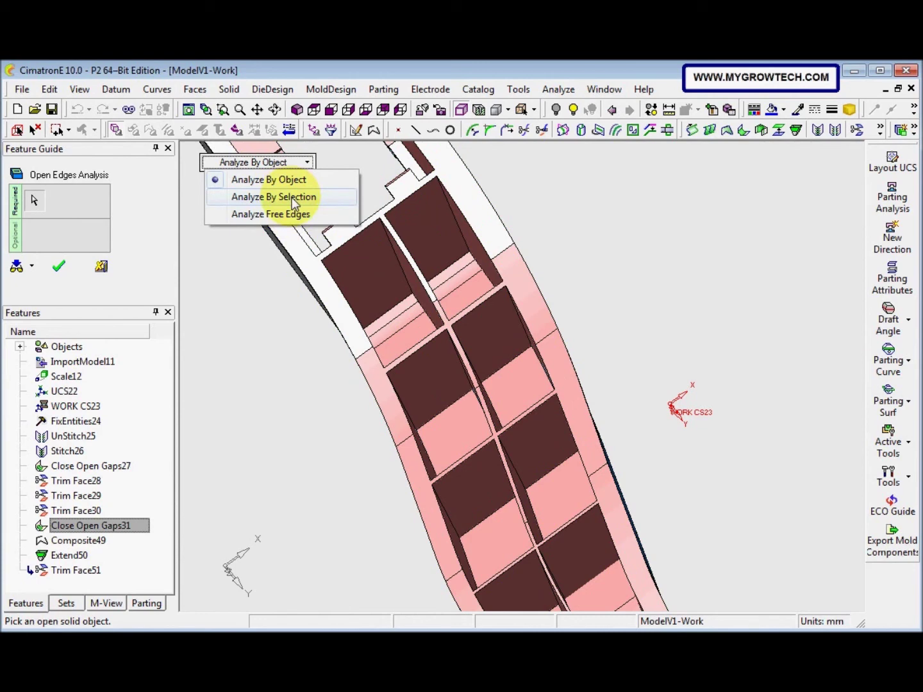
left_click(292, 198)
mouse_move(342, 370)
left_mouse_down()
mouse_move(441, 441)
mouse_move(475, 489)
left_mouse_up()
middle_click_drag(464, 478, 340, 464)
middle_click(337, 459)
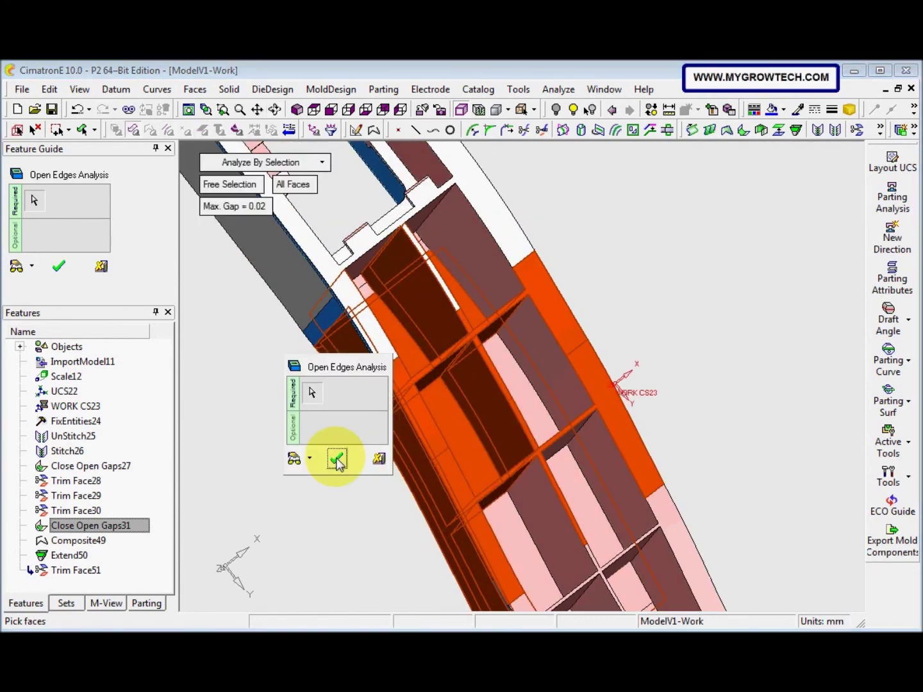
left_click(337, 459)
mouse_move(436, 486)
middle_mouse_down()
mouse_move(432, 510)
mouse_move(426, 494)
mouse_move(439, 491)
middle_mouse_up()
right_click(298, 477)
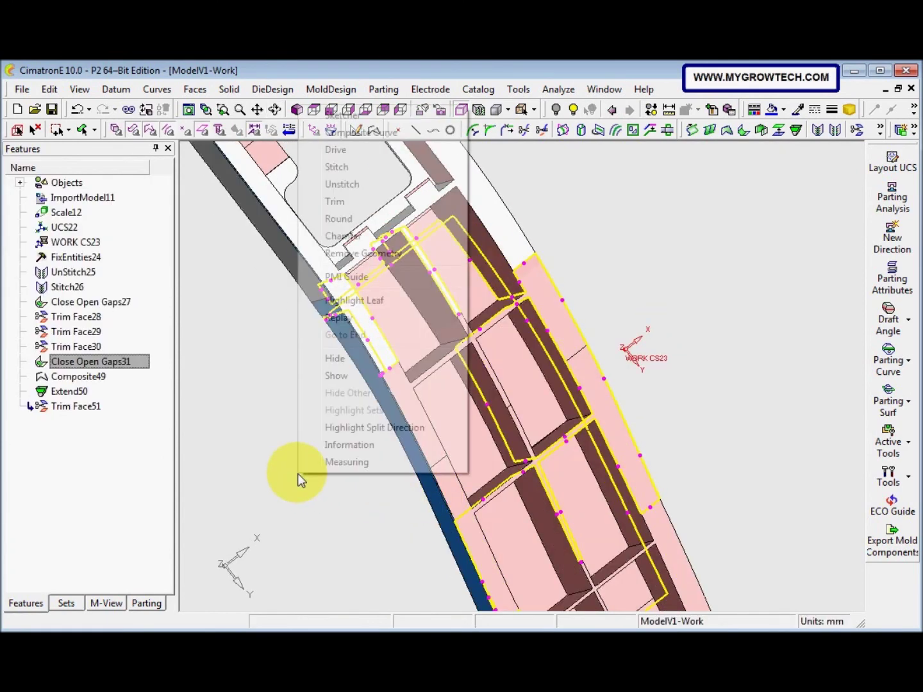
left_click(287, 473)
right_click(290, 440)
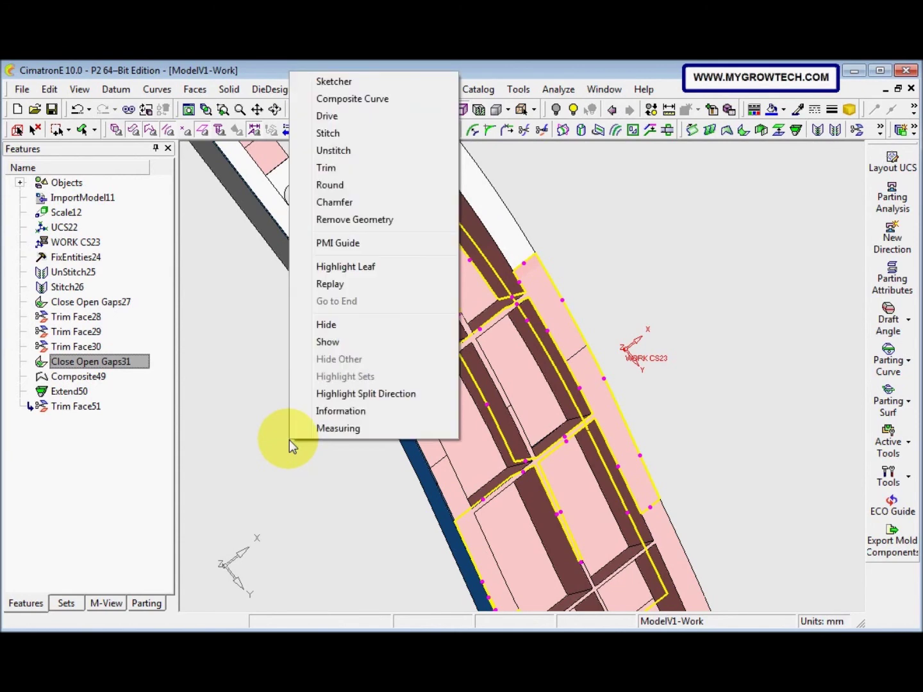
left_click(288, 466)
Stretch the boundary of the second-row pocket's floor face past the centre rib, using Modify By Sketcher
middle_click_drag(379, 454, 442, 435)
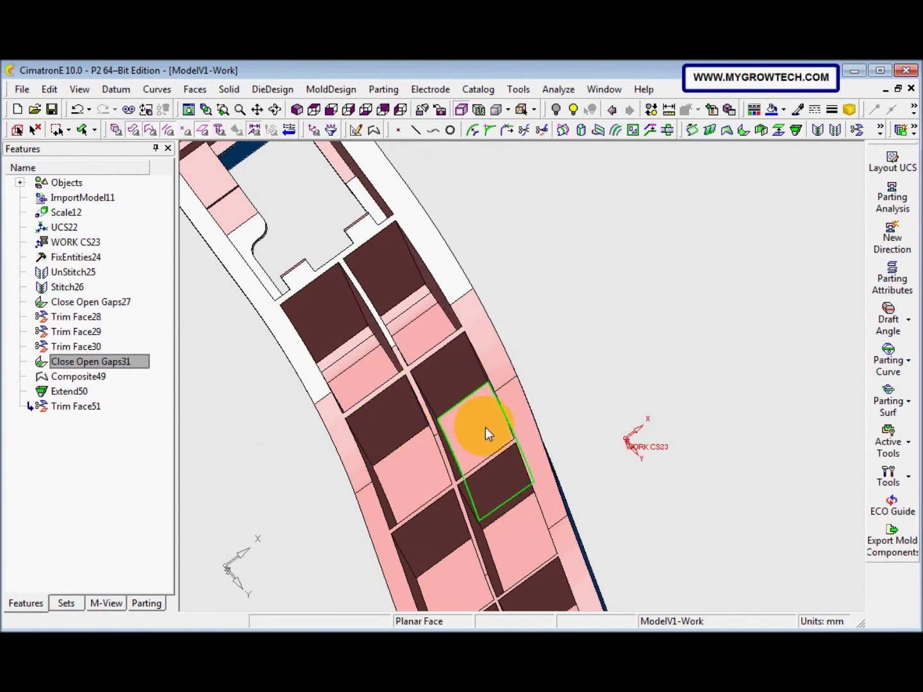
mouse_move(479, 418)
middle_mouse_down()
mouse_move(475, 457)
mouse_move(461, 416)
middle_mouse_up()
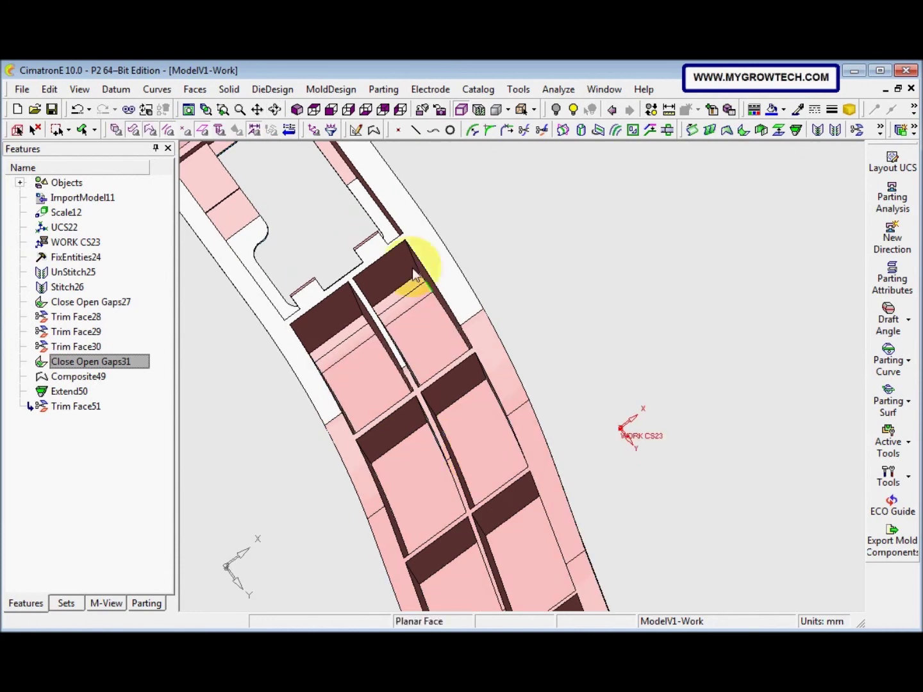
left_click(195, 90)
mouse_move(215, 490)
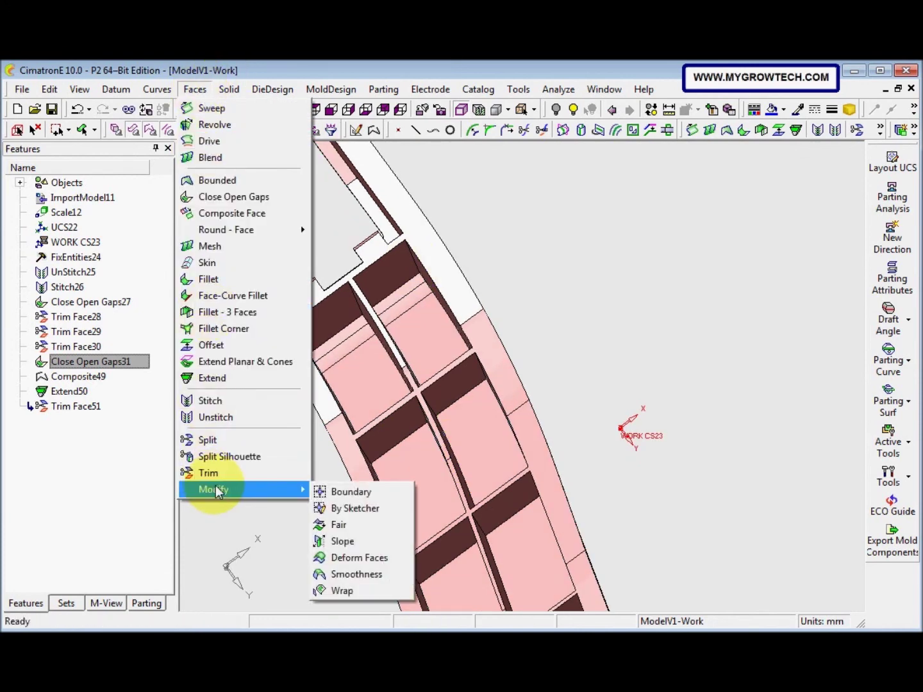
left_click(361, 511)
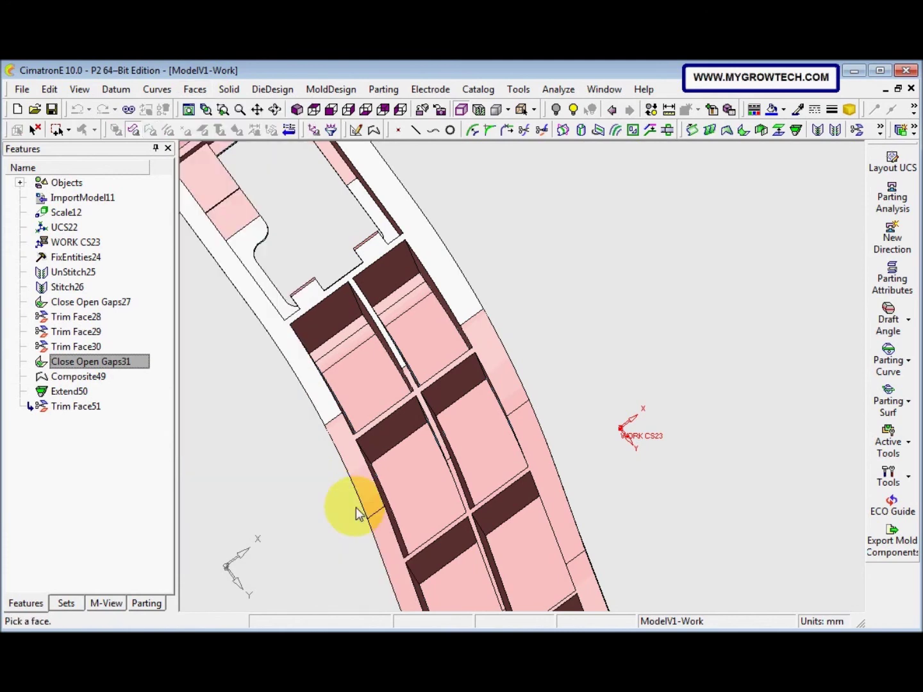
left_click(468, 425)
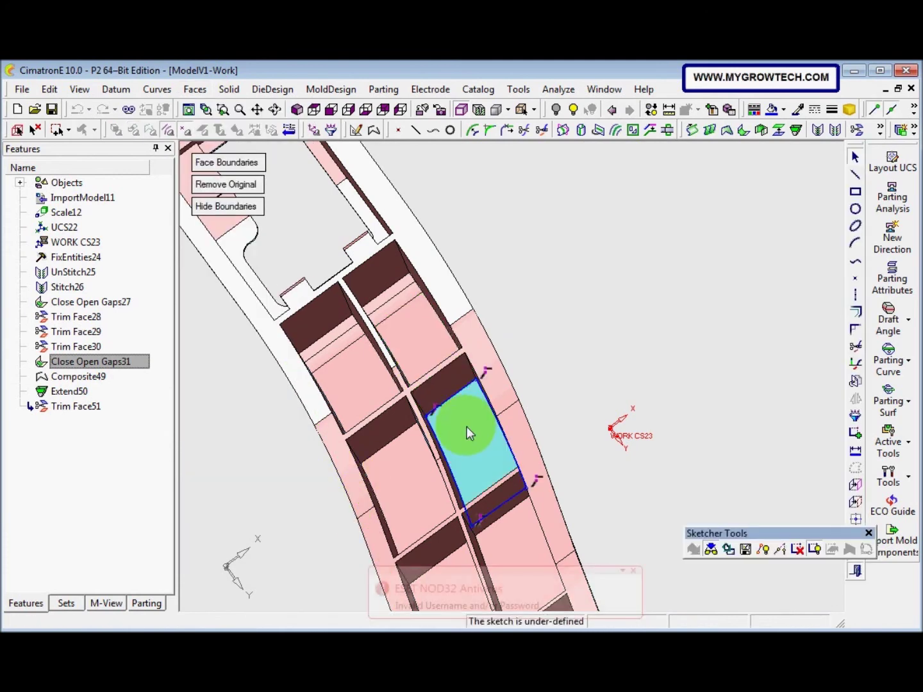
mouse_move(441, 448)
left_mouse_down()
mouse_move(424, 450)
mouse_move(438, 453)
mouse_move(422, 464)
left_mouse_up()
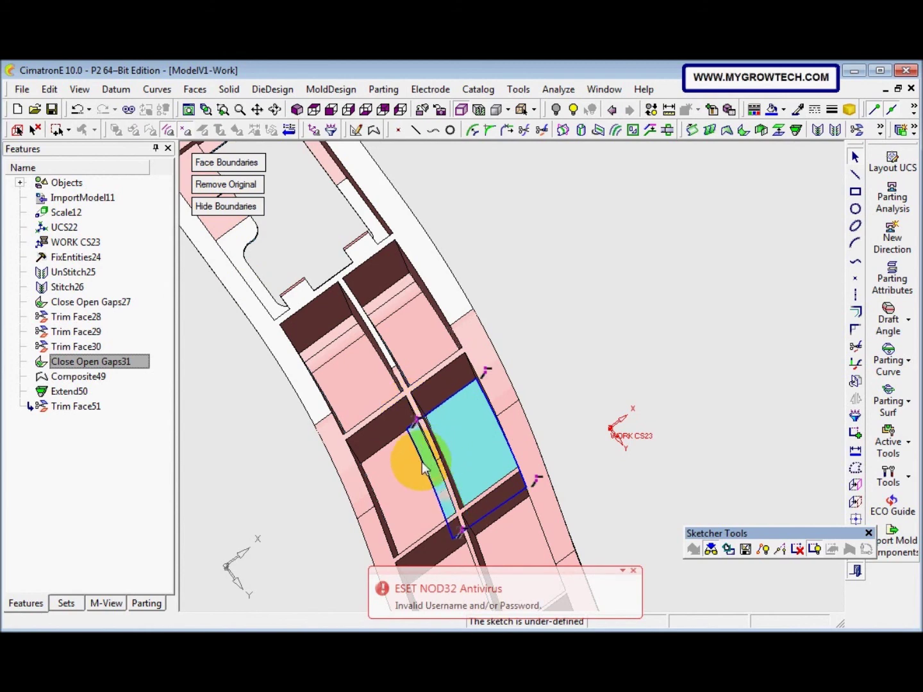
left_click_drag(502, 504, 508, 527)
middle_click_drag(499, 524, 501, 517)
middle_click_drag(499, 429, 488, 401)
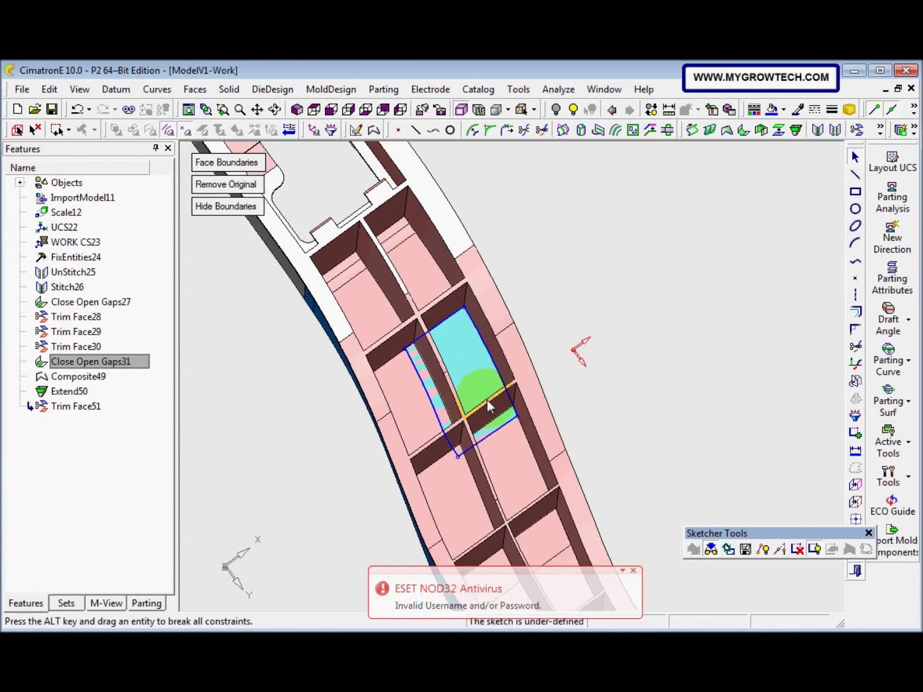
right_click(574, 336)
left_click(627, 590)
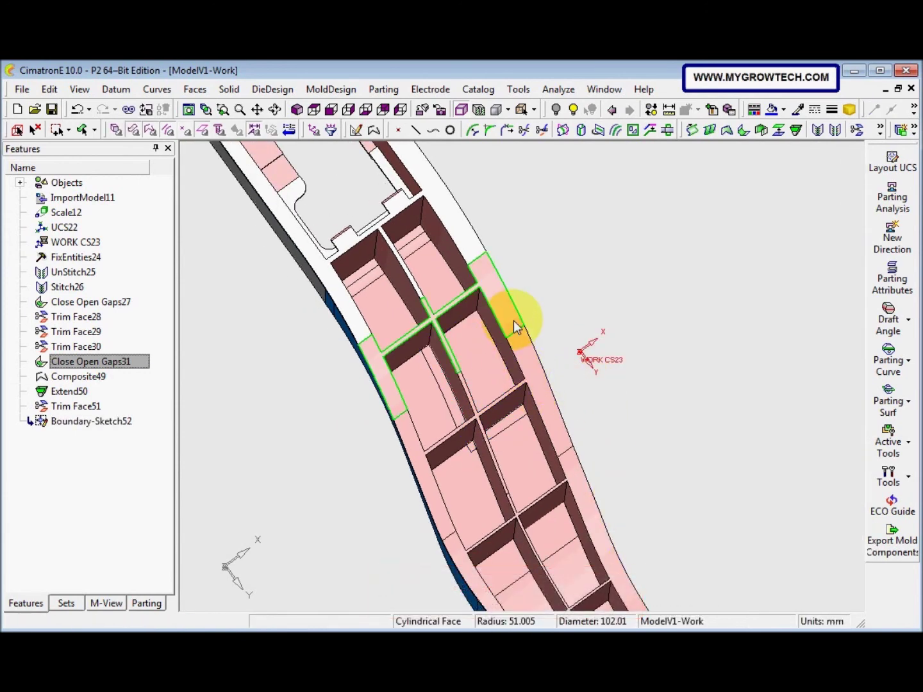
Trim the enlarged pocket floor face and its adjoining rib walls against each other, using Trim Both
left_click(194, 90)
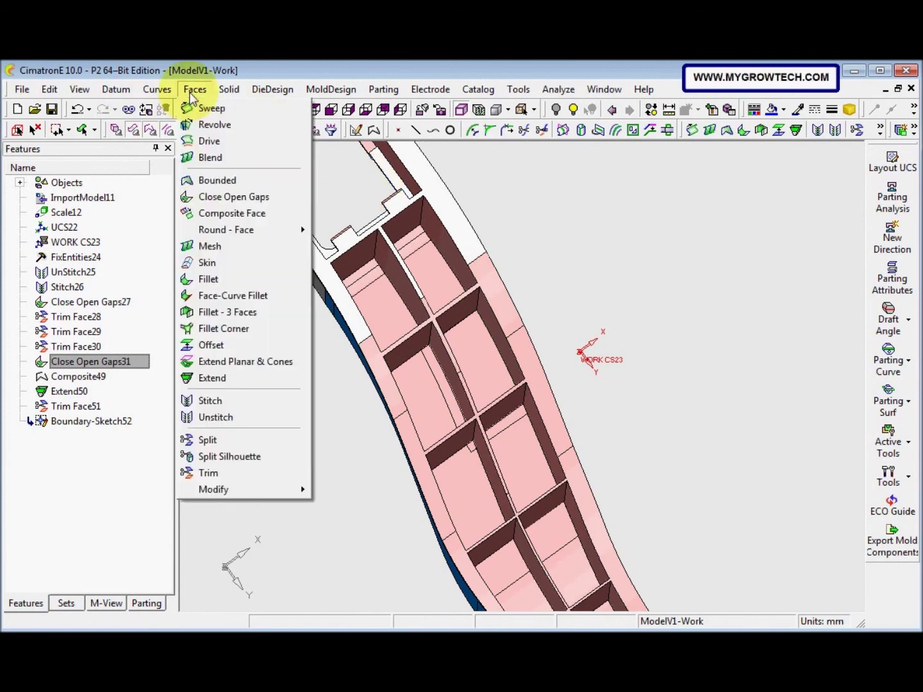
left_click(236, 476)
left_click(481, 376)
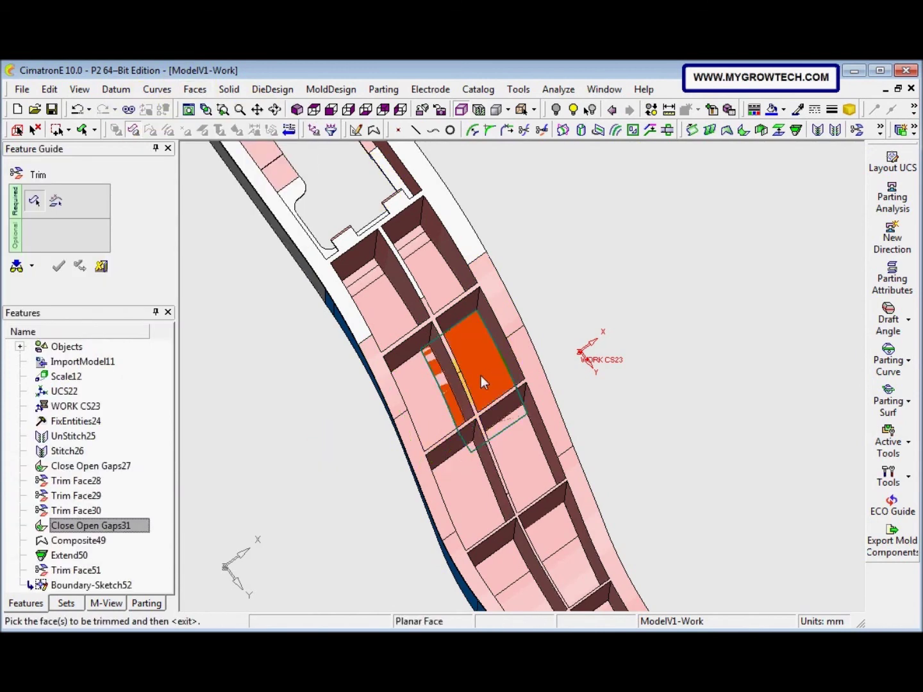
middle_click(583, 321)
middle_click_drag(532, 360, 502, 384)
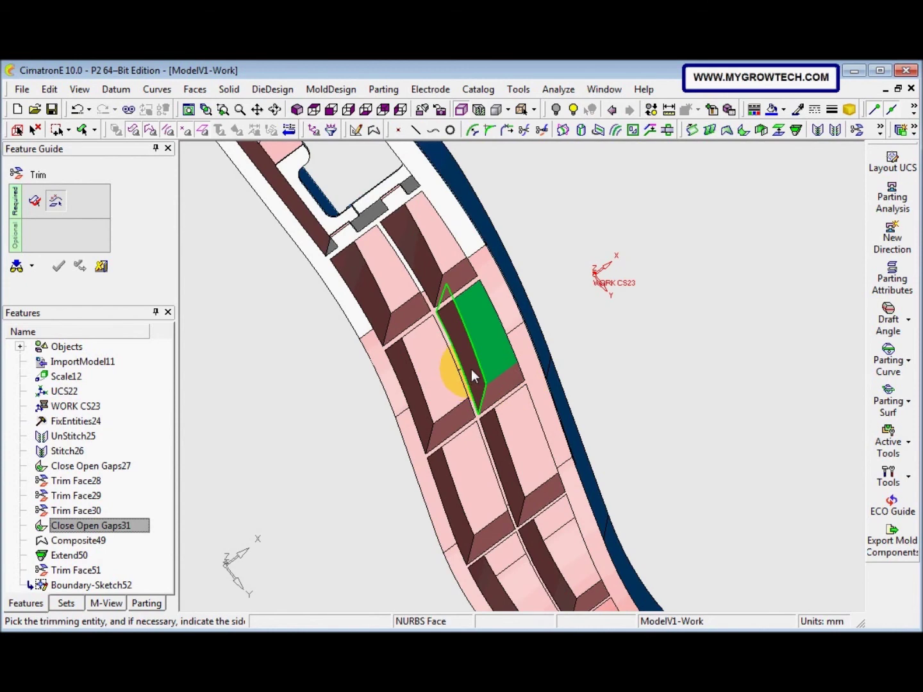
left_click(471, 373)
left_click(500, 383)
left_click_drag(521, 363, 498, 360, "ctrl")
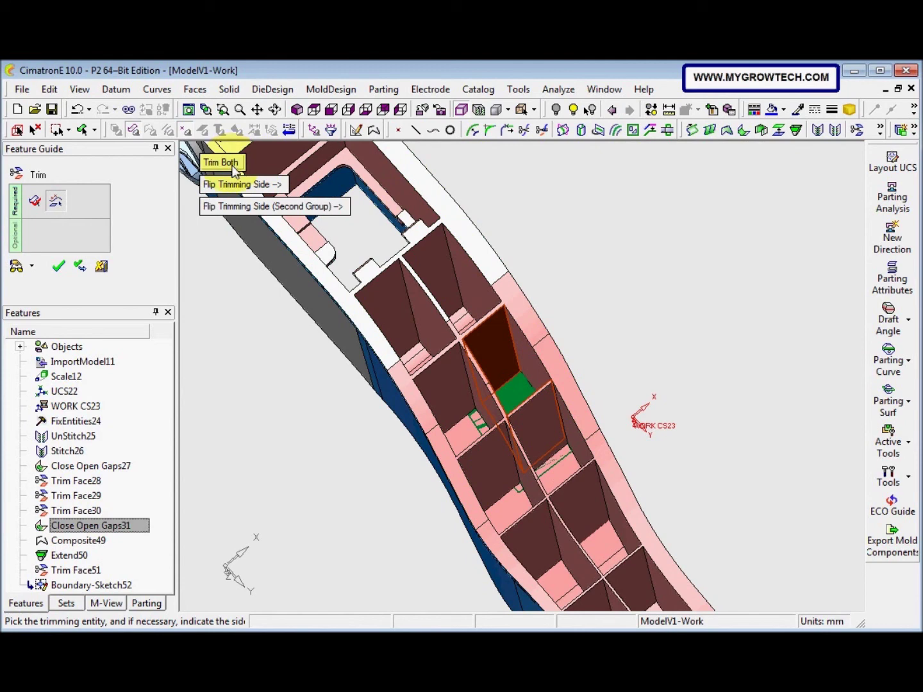
middle_click(584, 234)
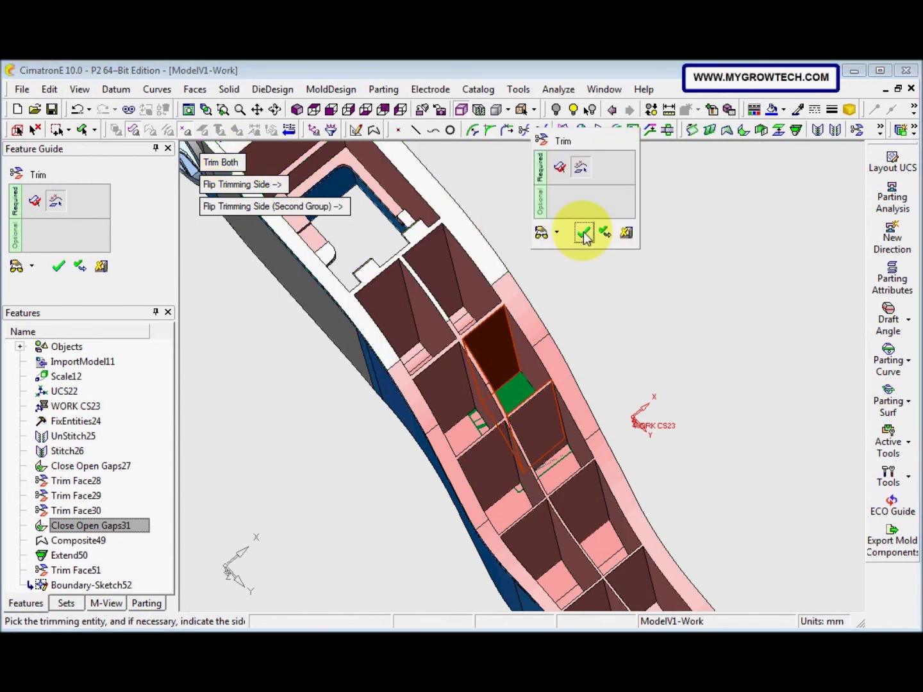
left_click(584, 234)
Recheck the faces around the rib pockets with an open edges analysis by selection, using Free Selection, All Faces and a 0.02 maximum gap
left_click_drag(546, 319, 549, 341, "ctrl")
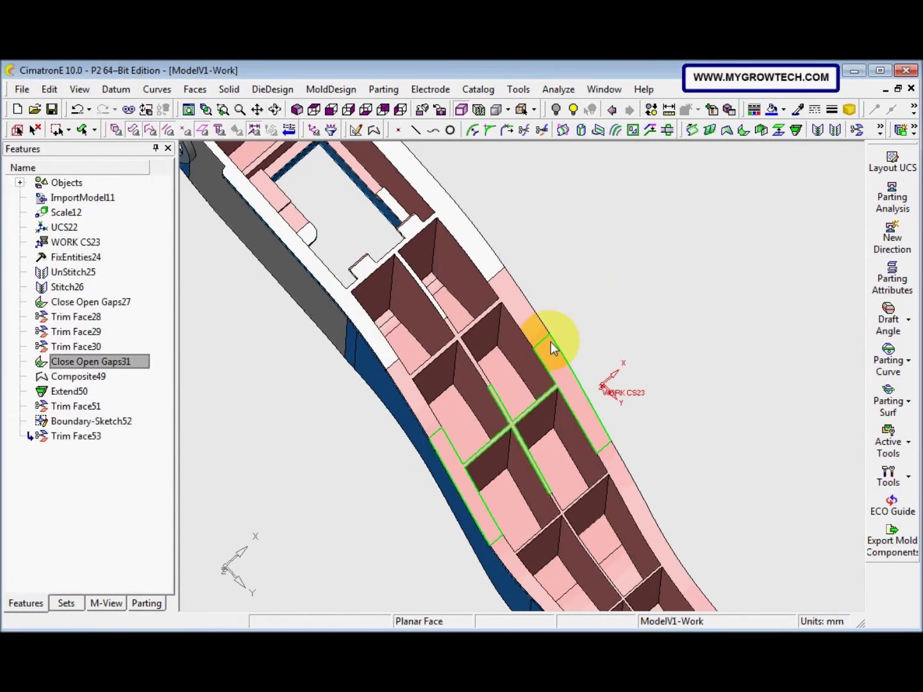
left_click_drag(530, 362, 476, 380, "ctrl")
left_click(475, 380)
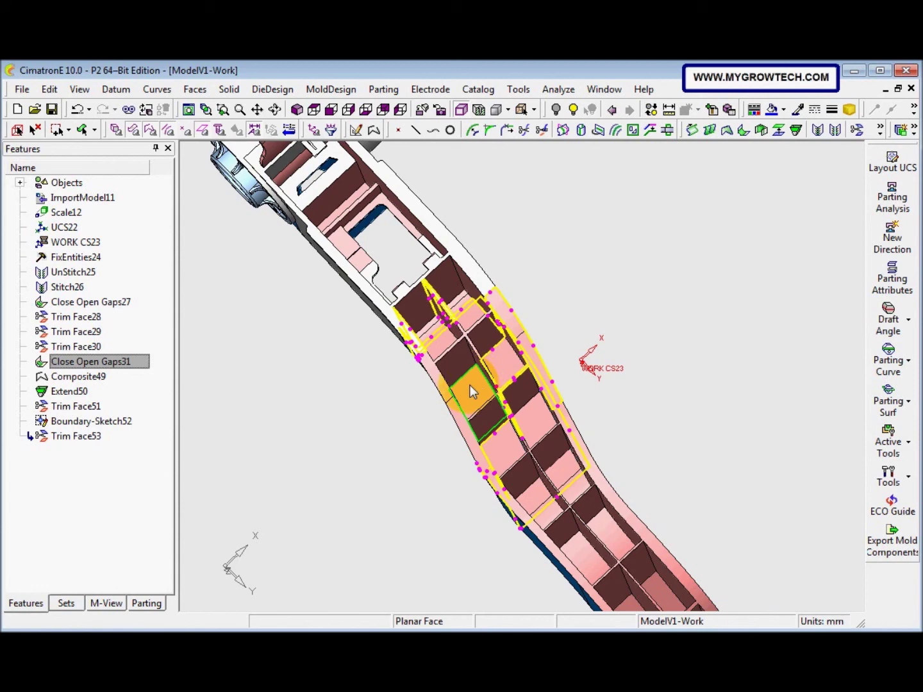
middle_click(469, 388)
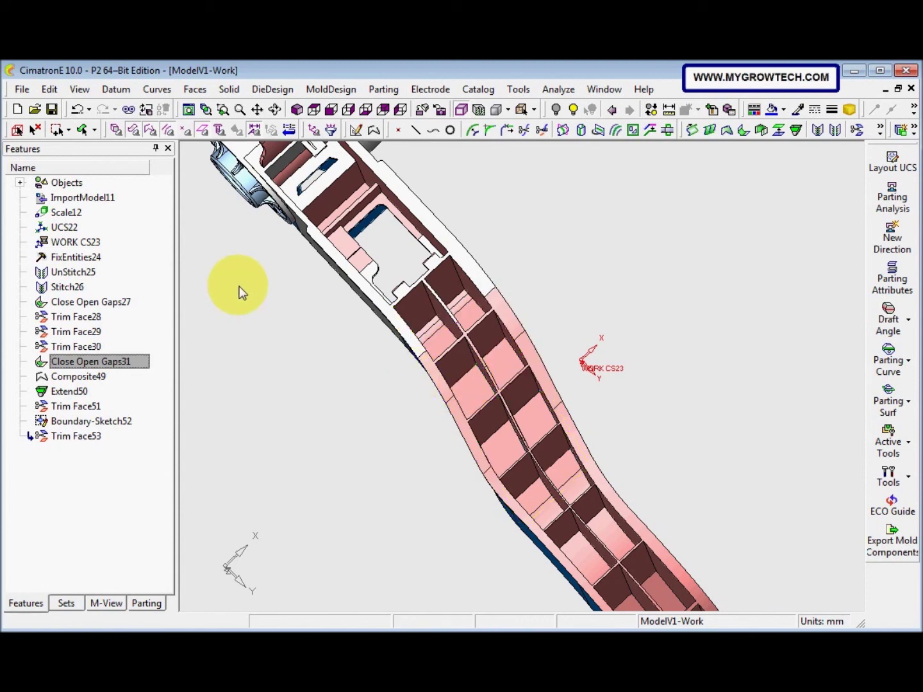
key("o")
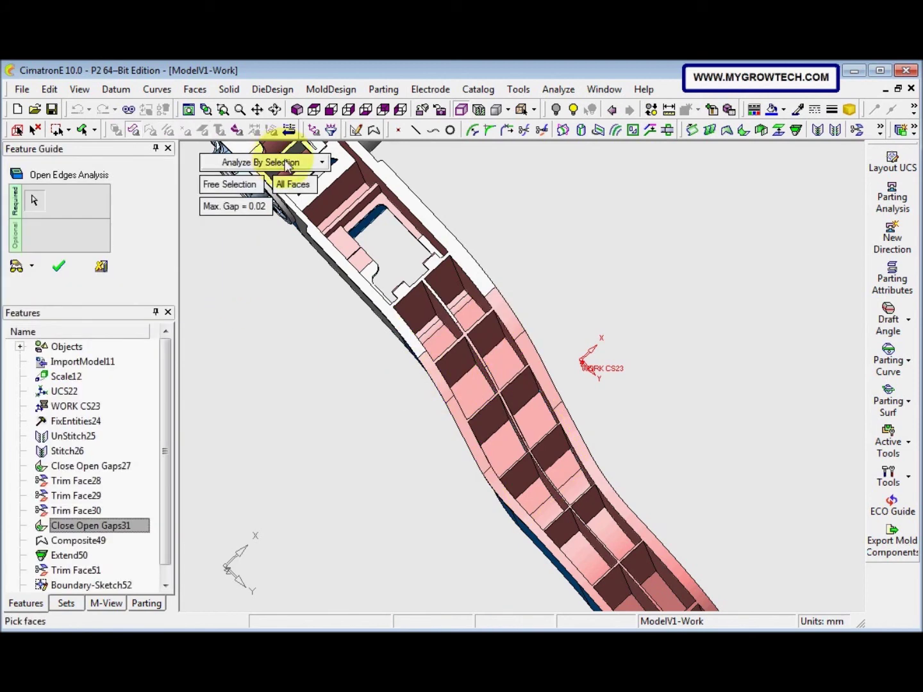
left_click_drag(436, 309, 550, 394)
middle_click(584, 326)
left_click(584, 327)
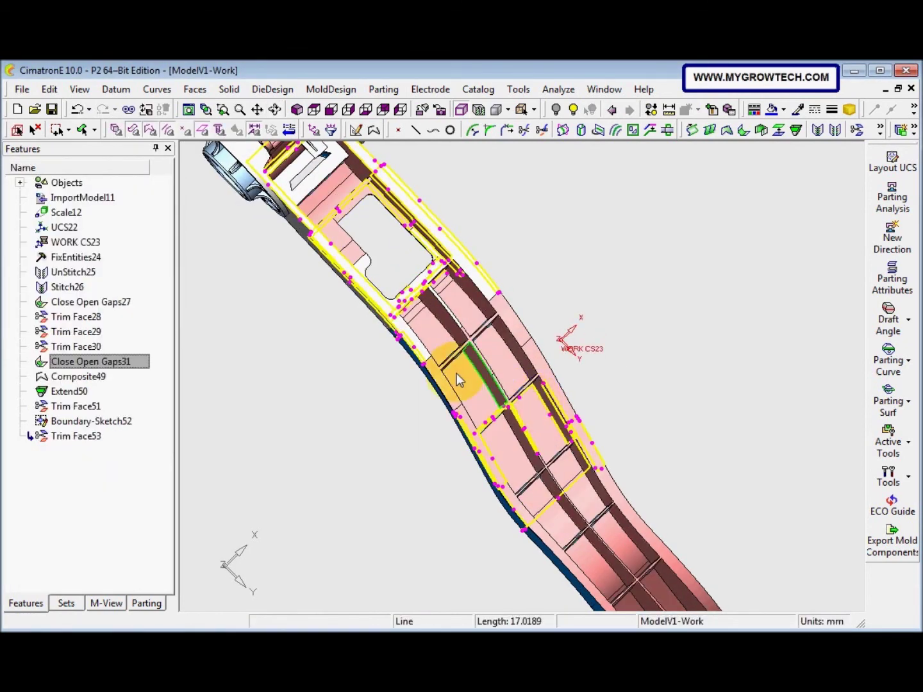
Switch the open edges analysis to Analyze By Object, run it on the arm body and examine the marked pocket edges
left_click(348, 415)
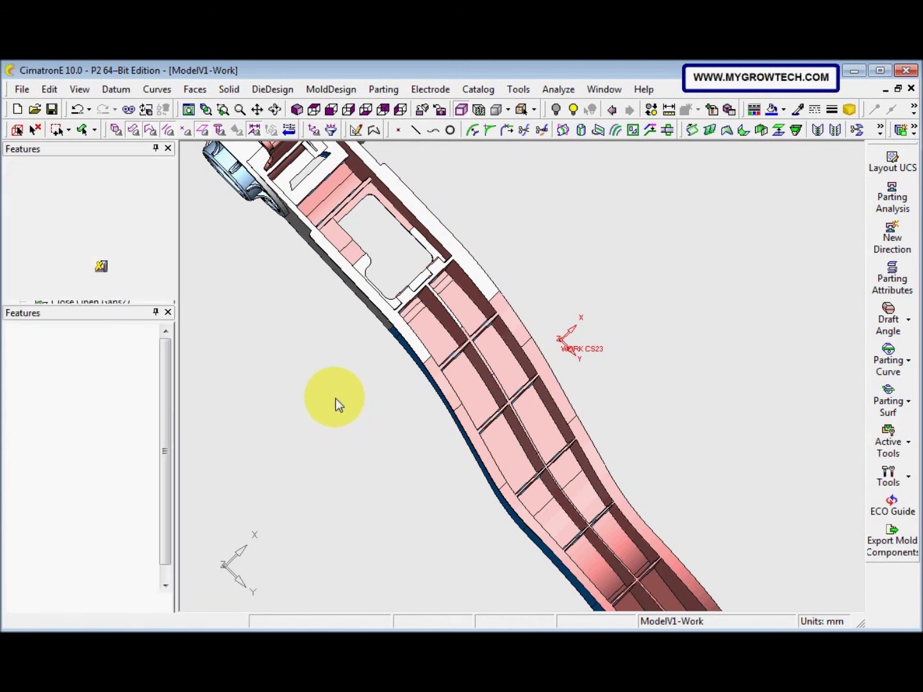
left_click(291, 163)
left_click(289, 181)
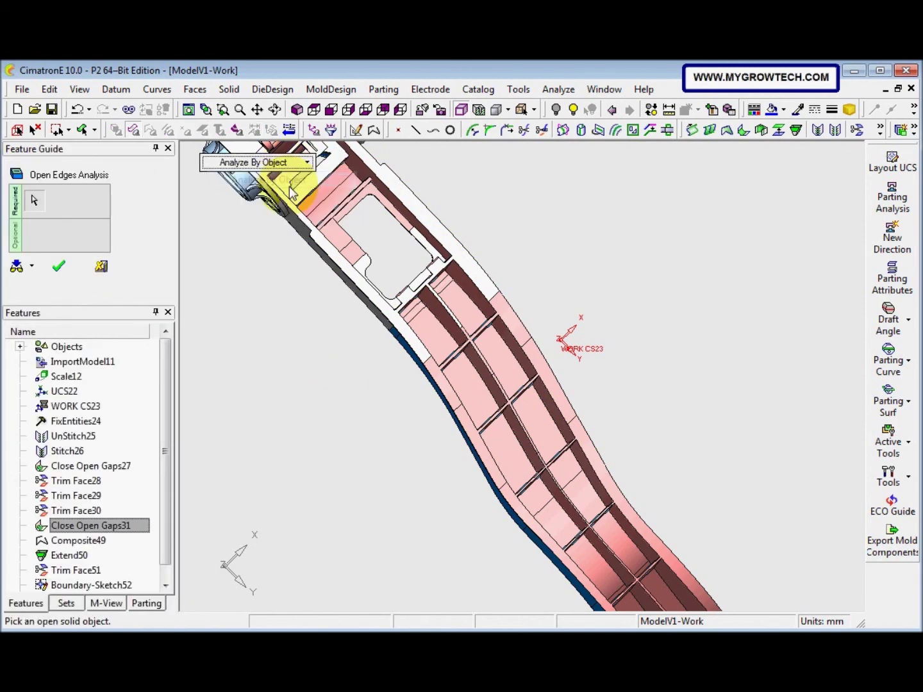
left_click(401, 340)
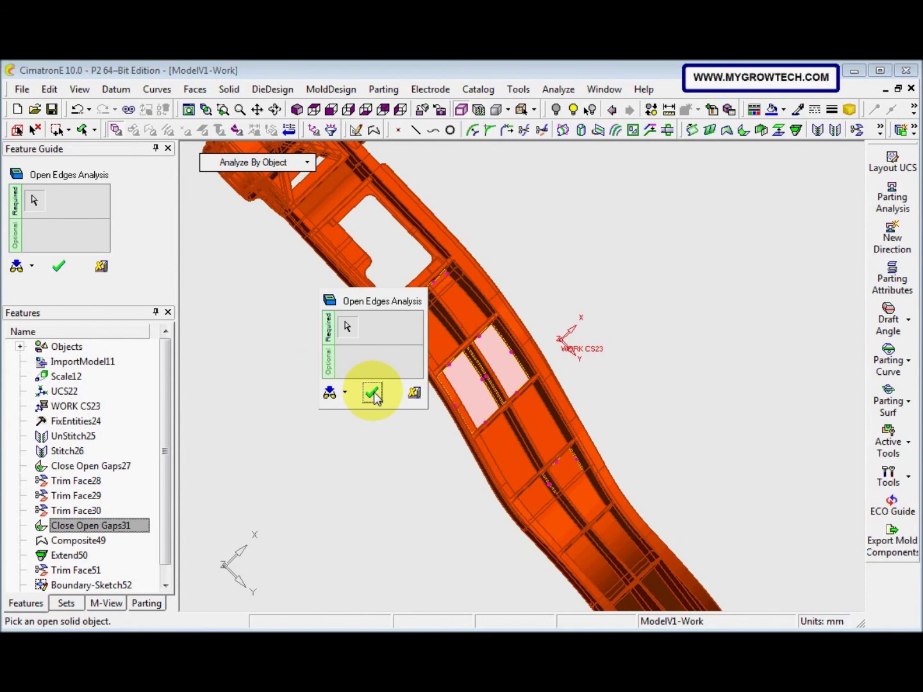
left_click(372, 393)
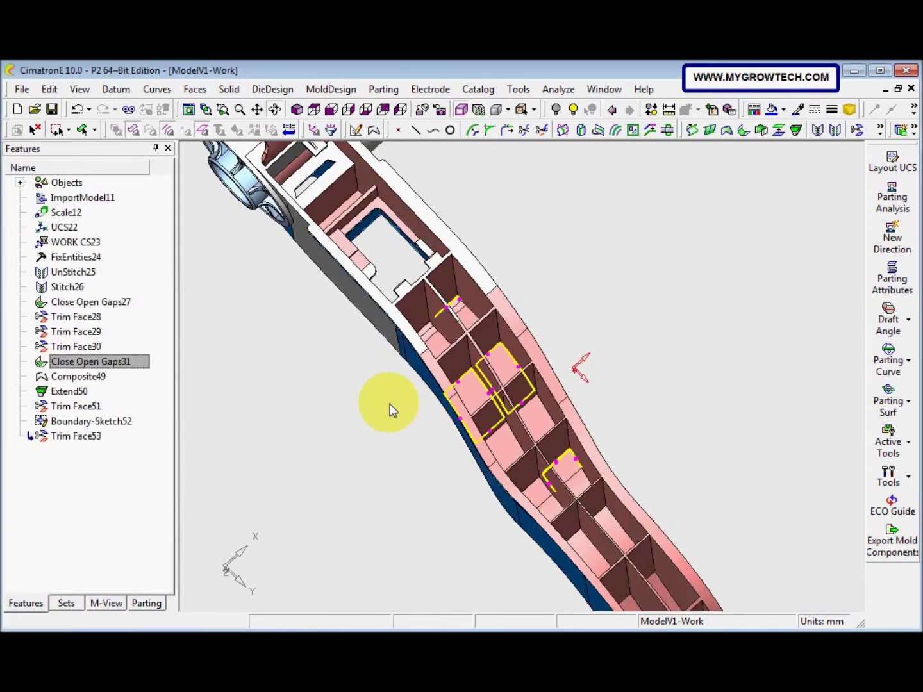
left_click(458, 300)
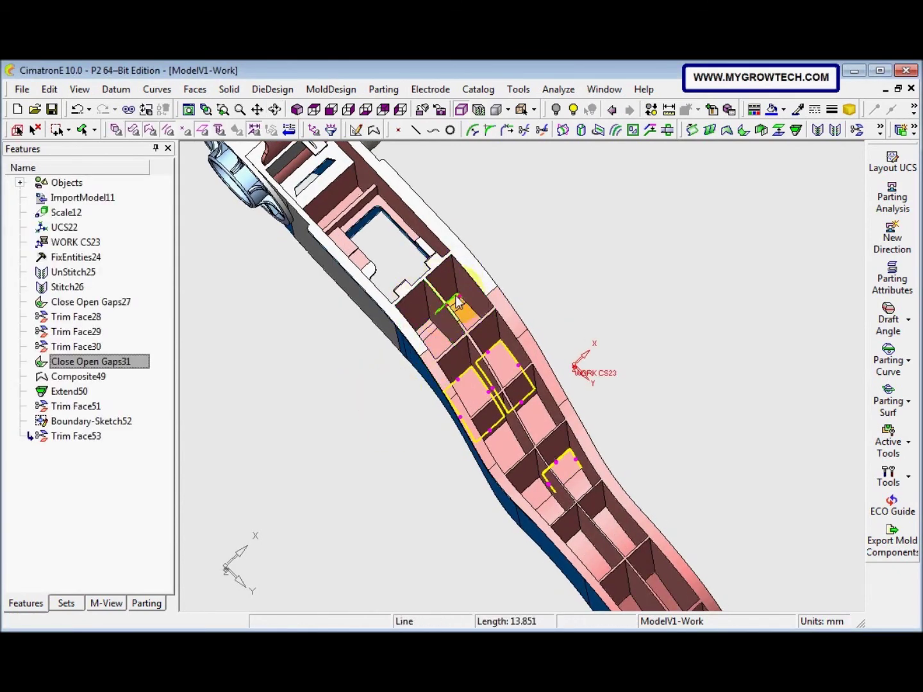
middle_click_drag(535, 419, 480, 365, "ctrl")
right_click_drag(431, 464, 496, 465, "ctrl")
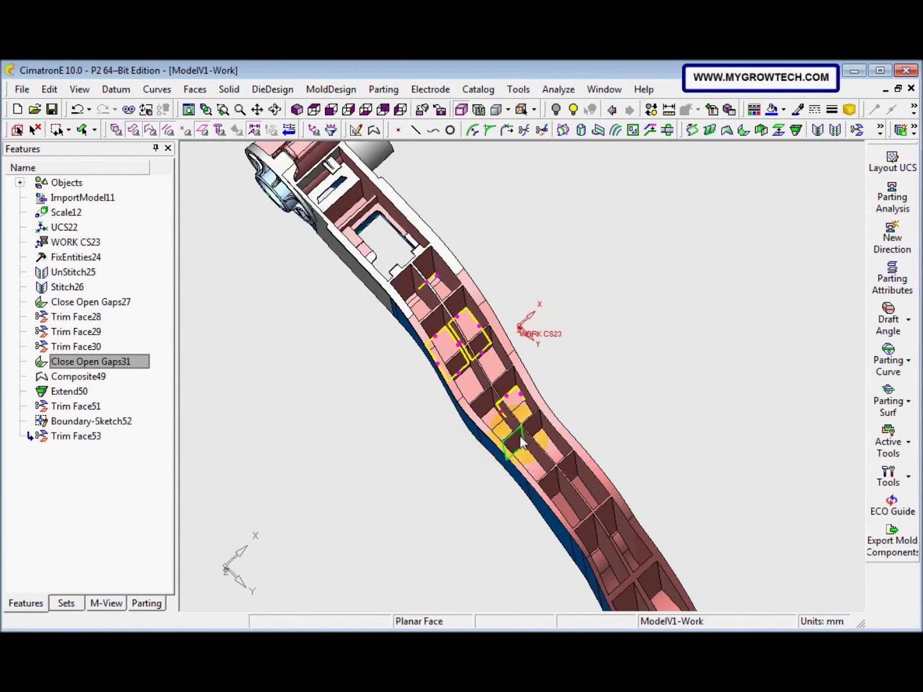
Close the open gap in the pocket nearest the rectangular opening, using Same Faces and Merge Adjacent Faces - On
left_click(326, 438)
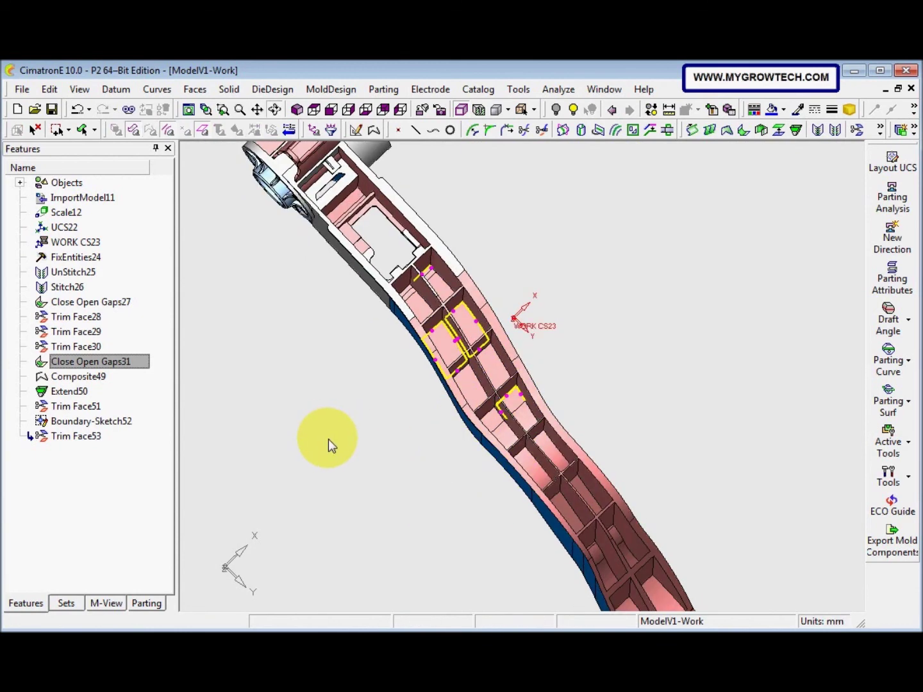
left_click(319, 436)
right_click_drag(324, 365, 355, 381, "ctrl")
left_click_drag(337, 392, 389, 340, "ctrl")
right_click_drag(390, 340, 407, 329, "ctrl")
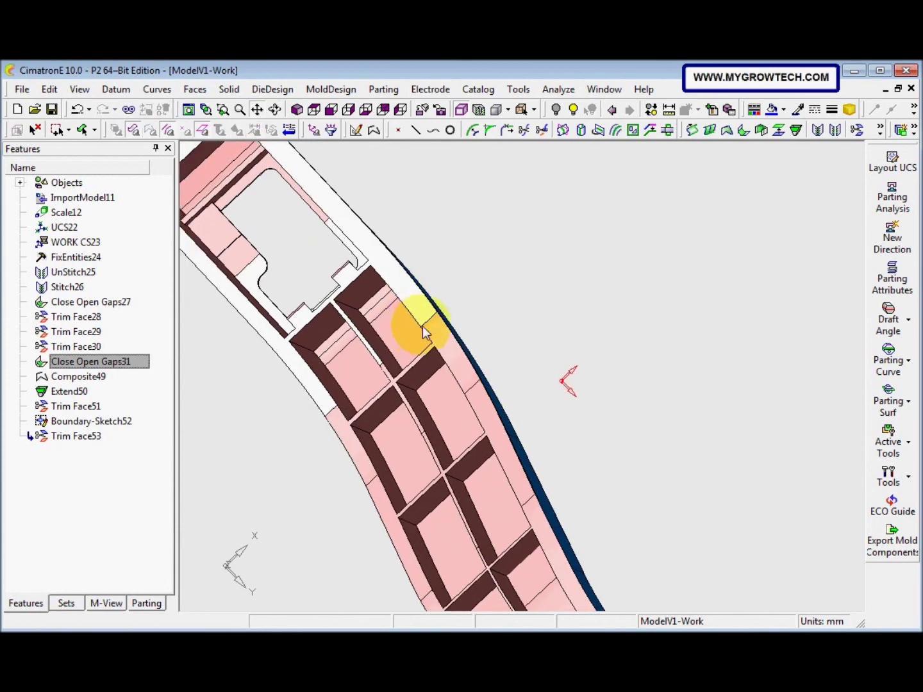
left_click(190, 89)
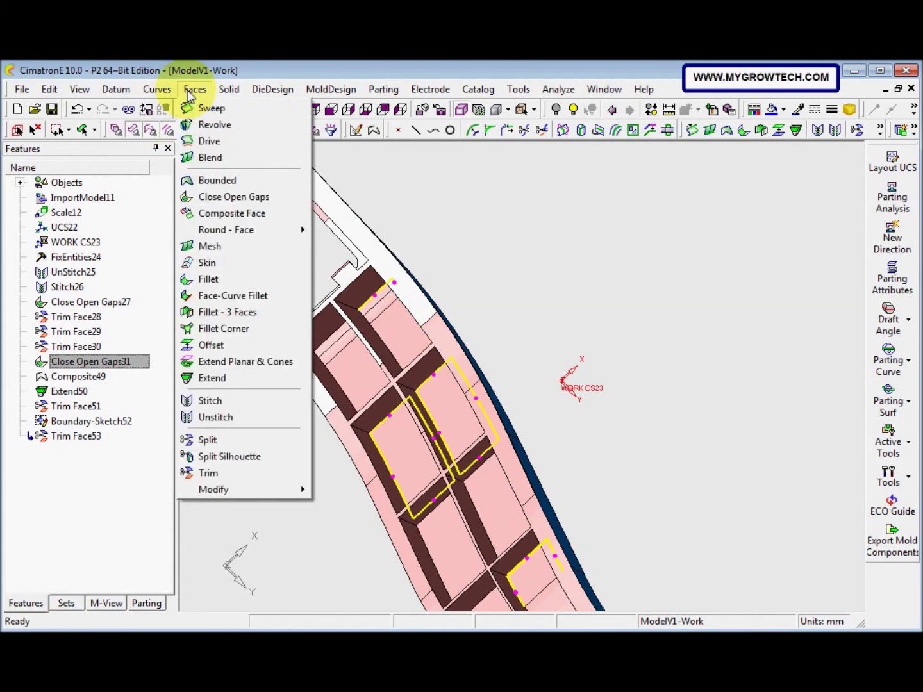
left_click(240, 201)
left_click_drag(377, 297, 443, 274, "ctrl")
middle_click(462, 263)
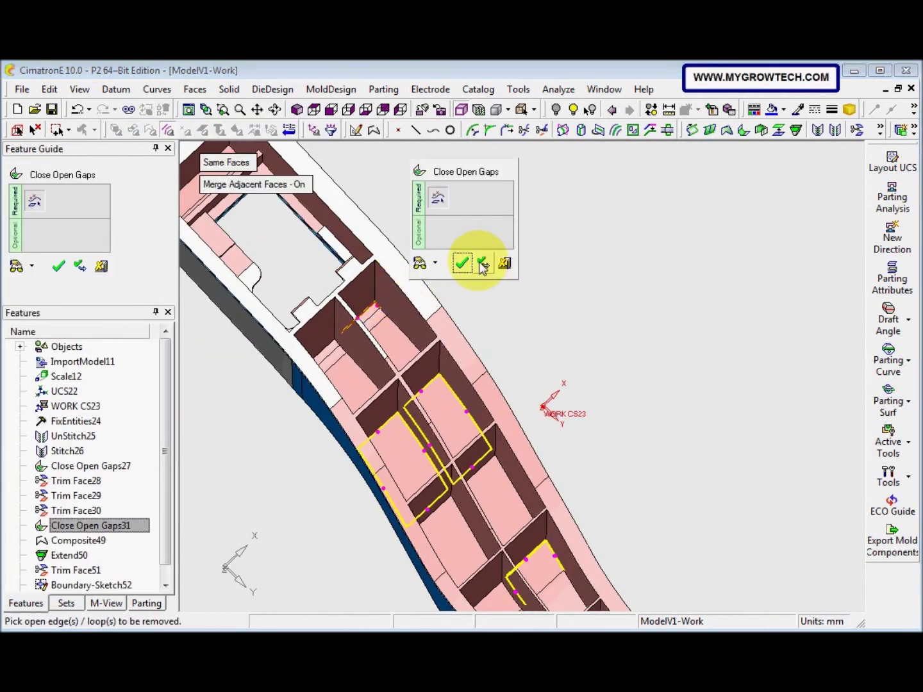
left_click(483, 266)
Close the open gap at the floor edge of the pocket farther down the arm, with Same Faces and Merge Adjacent Faces - On
middle_click_drag(464, 339, 415, 373)
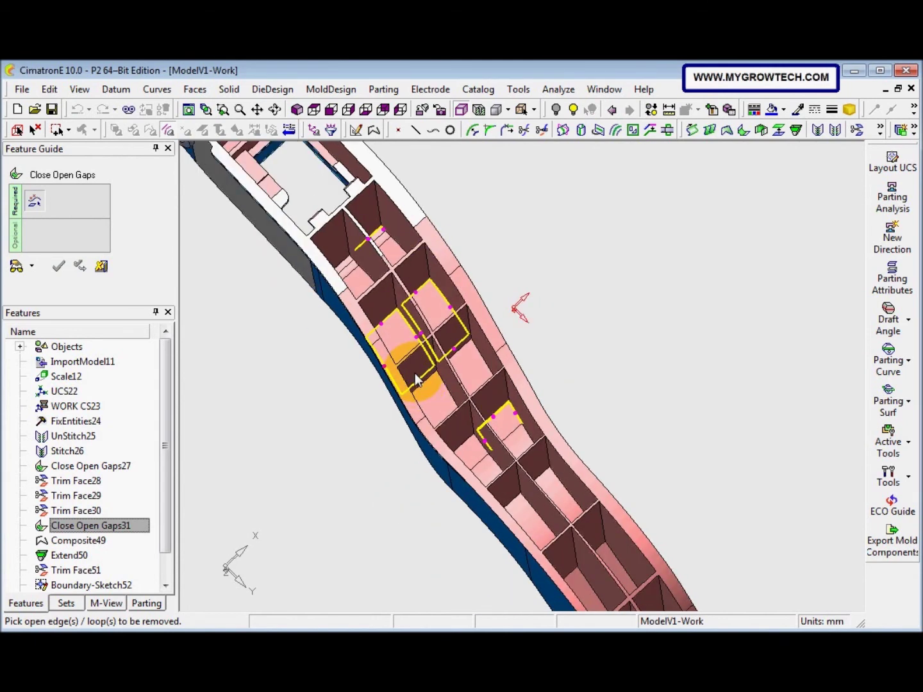
scroll(501, 326, "up", 5)
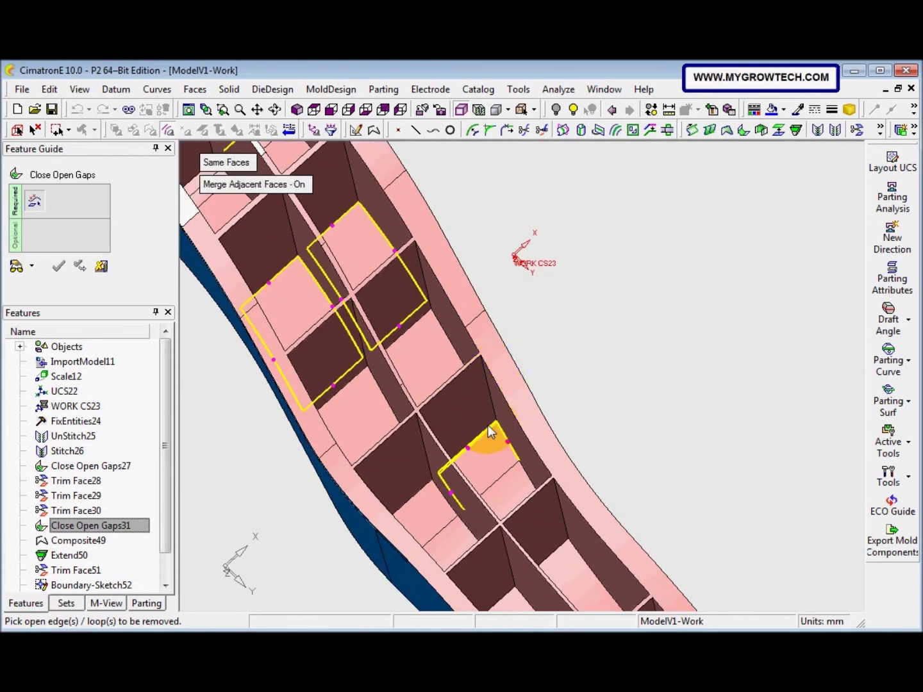
left_click(490, 434)
middle_click(557, 343)
left_click(575, 341)
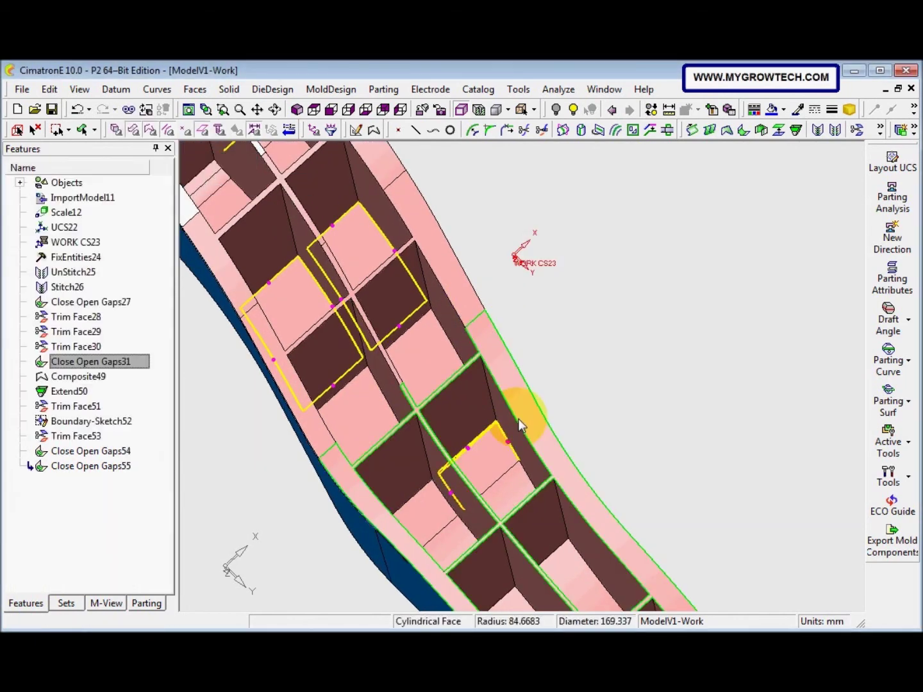
Stitch all objects of the part together, using Stitch only and a maximum gap of 0.03
scroll(517, 421, "down", 6)
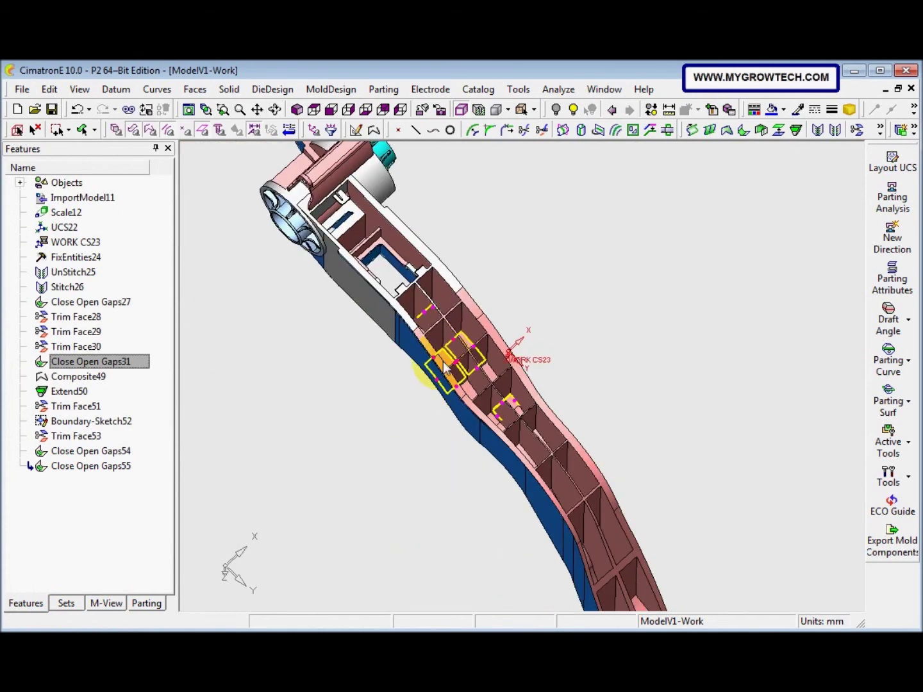
scroll(445, 367, "down", 3)
mouse_move(433, 429)
middle_mouse_down()
mouse_move(407, 457)
mouse_move(437, 445)
mouse_move(418, 439)
middle_mouse_up()
left_click(194, 90)
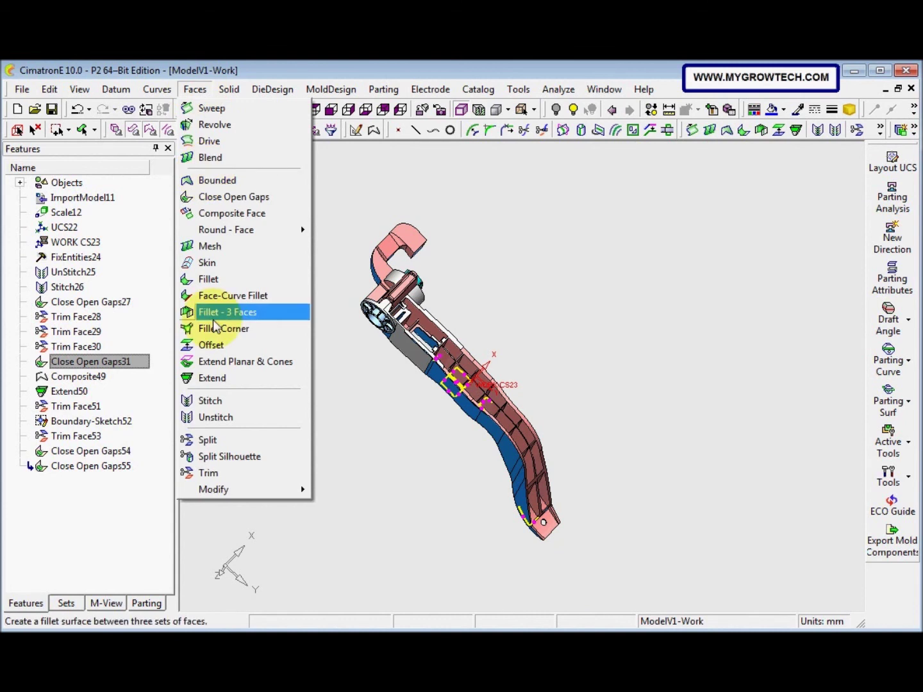
left_click(213, 402)
left_click_drag(313, 203, 644, 579)
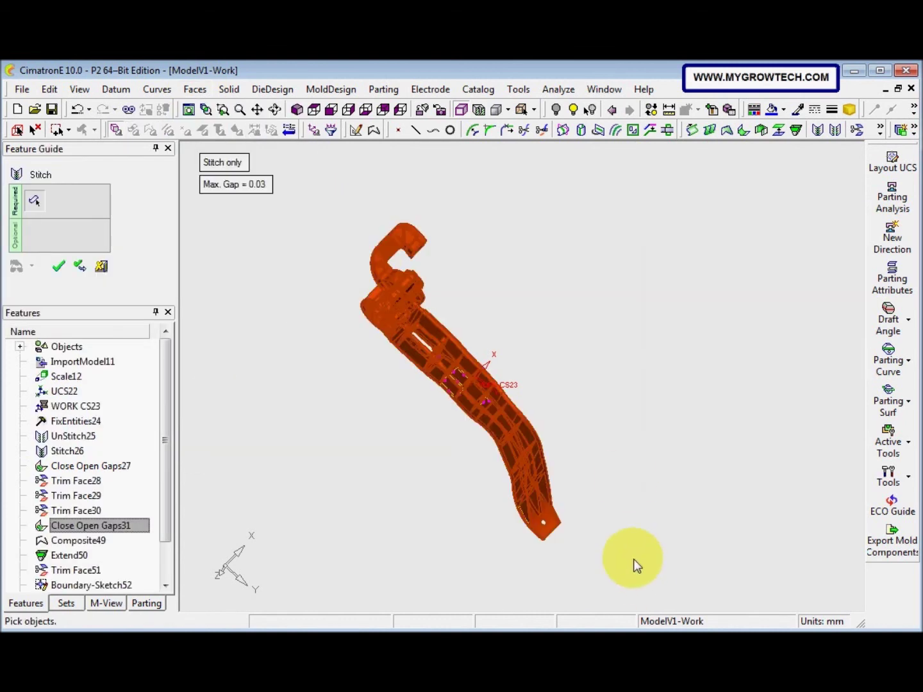
middle_click(603, 402)
left_click(602, 403)
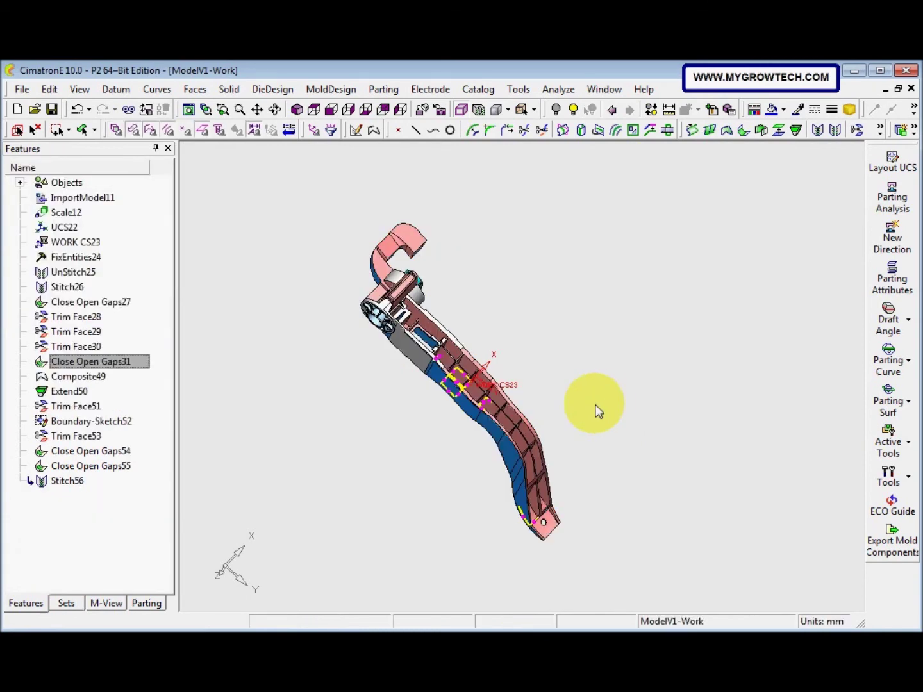
Run an open edges analysis by object on the stitched part, then close the analysis and view the whole arm
key("o")
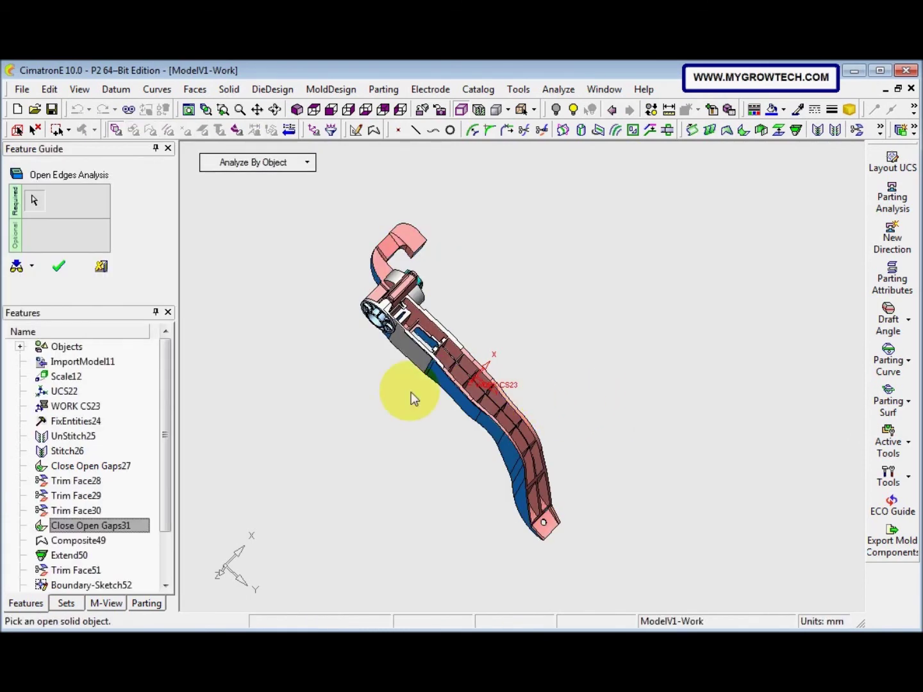
left_click(356, 320)
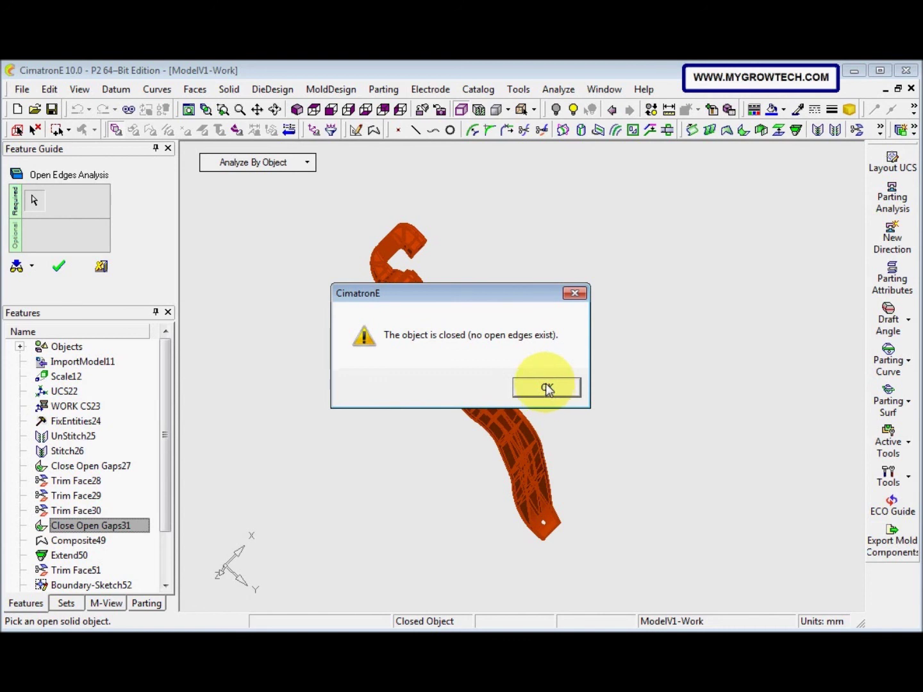
left_click(547, 389)
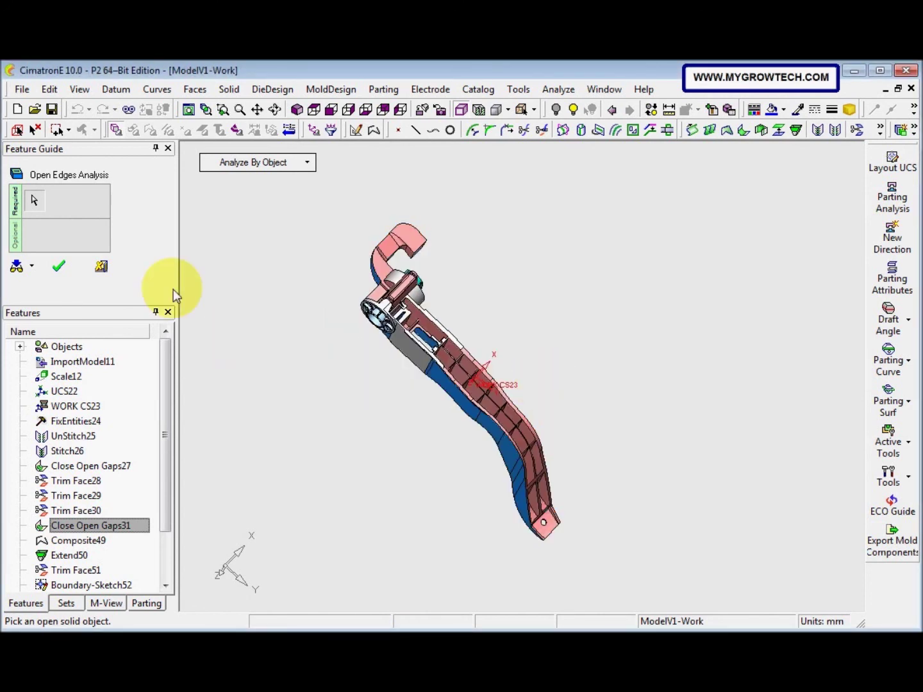
left_click(101, 266)
middle_click_drag(406, 412, 525, 352)
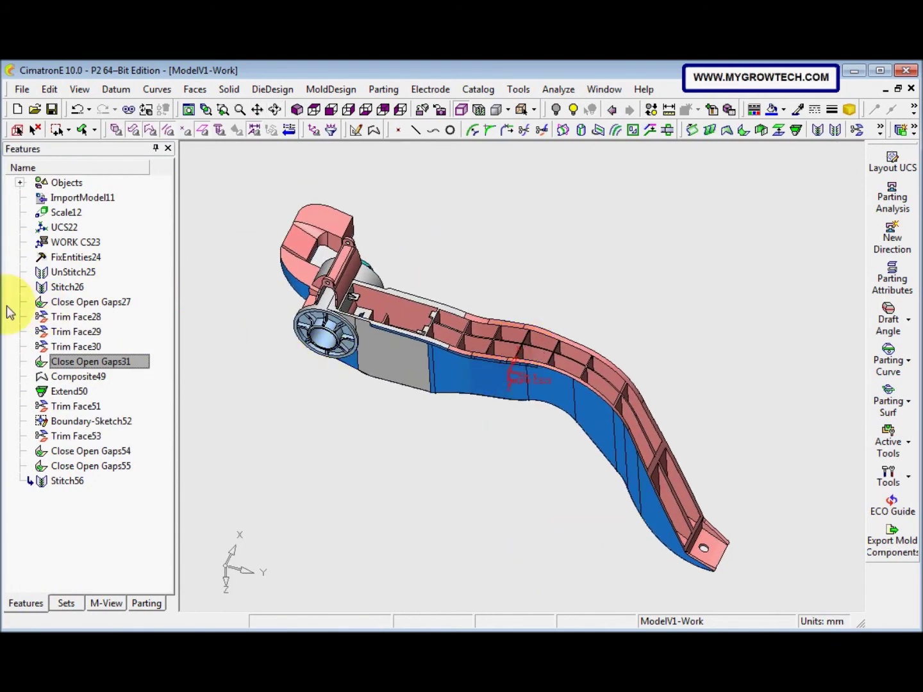